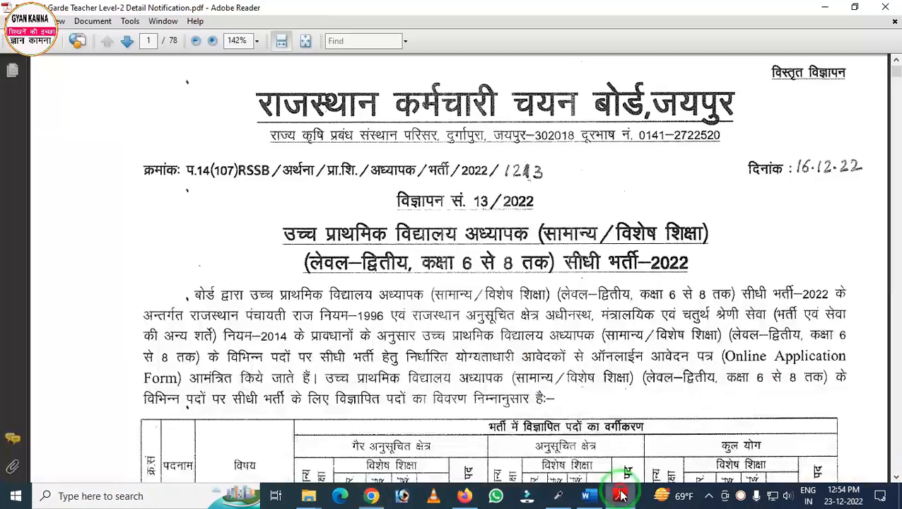
# - Look through the first page of the Level-2 teacher recruitment notification, down to the minimum qualifying marks table
pyautogui.scroll(-15, 372, 164)
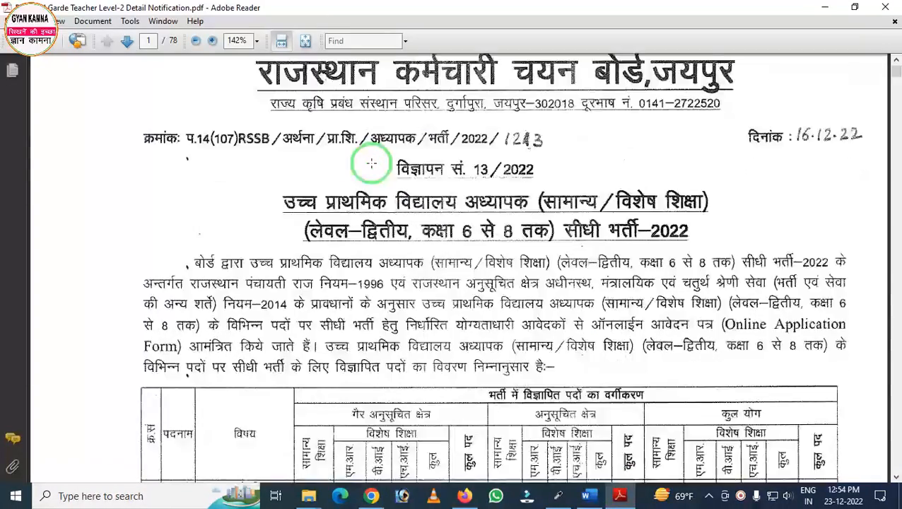
pyautogui.scroll(-8, 337, 209)
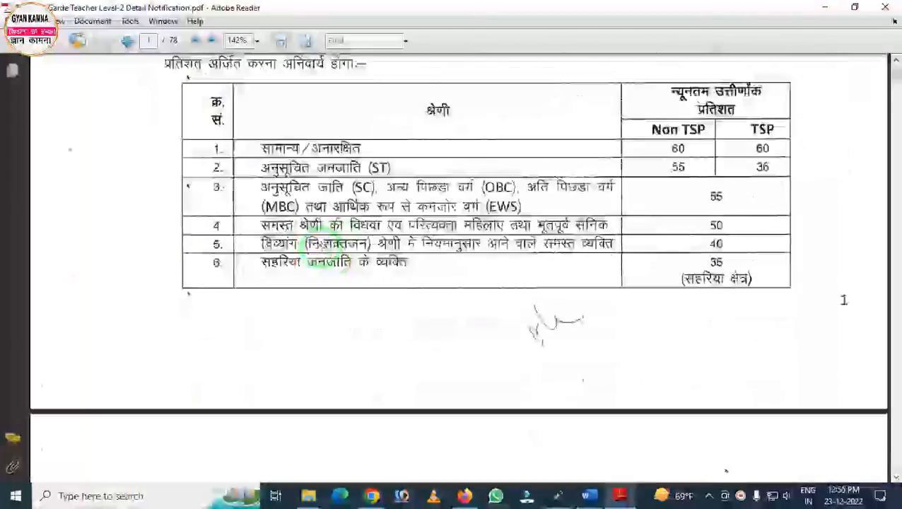
pyautogui.scroll(20, 304, 246)
pyautogui.scroll(5, 304, 246)
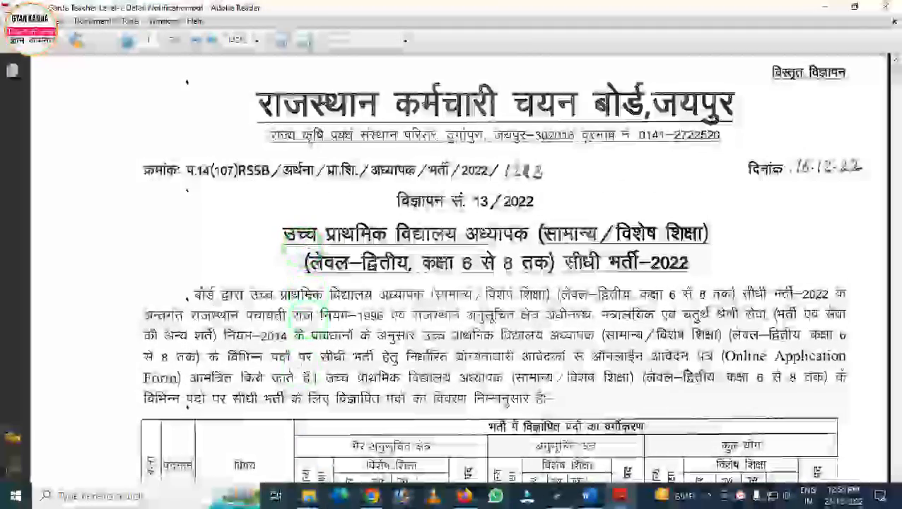
# - Switch to Chrome and view the Rajasthan Staff Selection Board home page and the GYAN KAMNA YouTube channel's videos
pyautogui.click(372, 496)
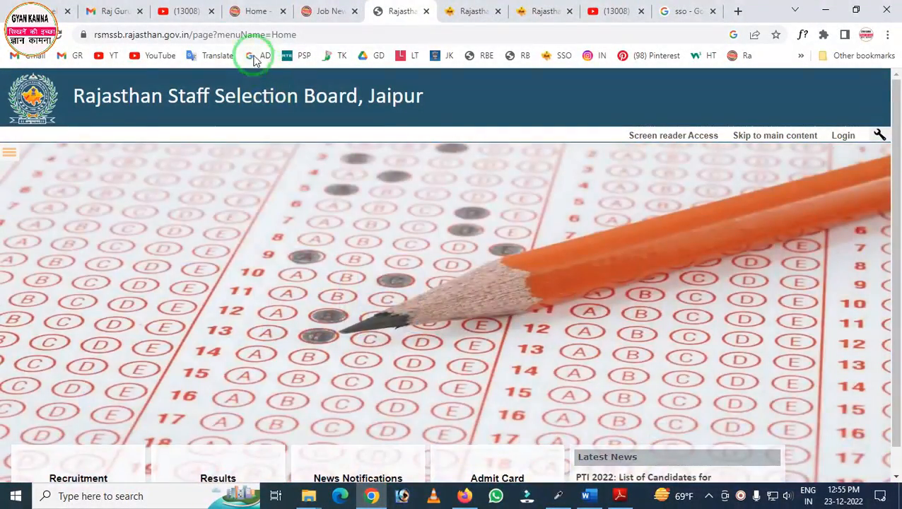
pyautogui.click(181, 11)
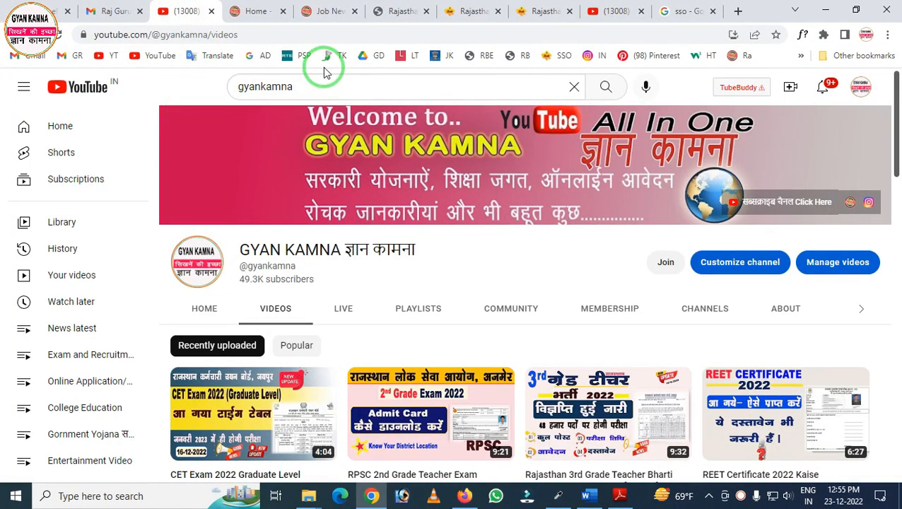
pyautogui.click(396, 11)
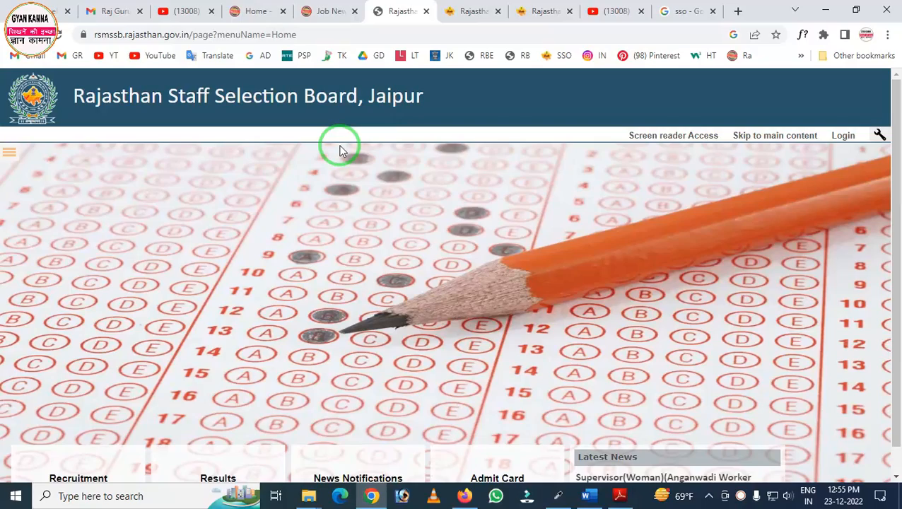
pyautogui.scroll(-1, 341, 163)
pyautogui.scroll(1, 341, 201)
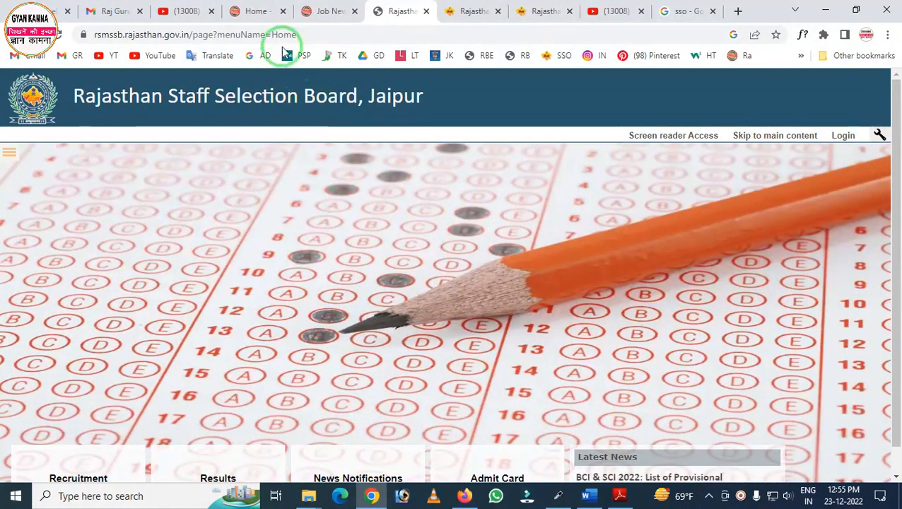
# - View the Raj Guru Ji website's home page, including its banner and the membership and notes links
pyautogui.click(252, 11)
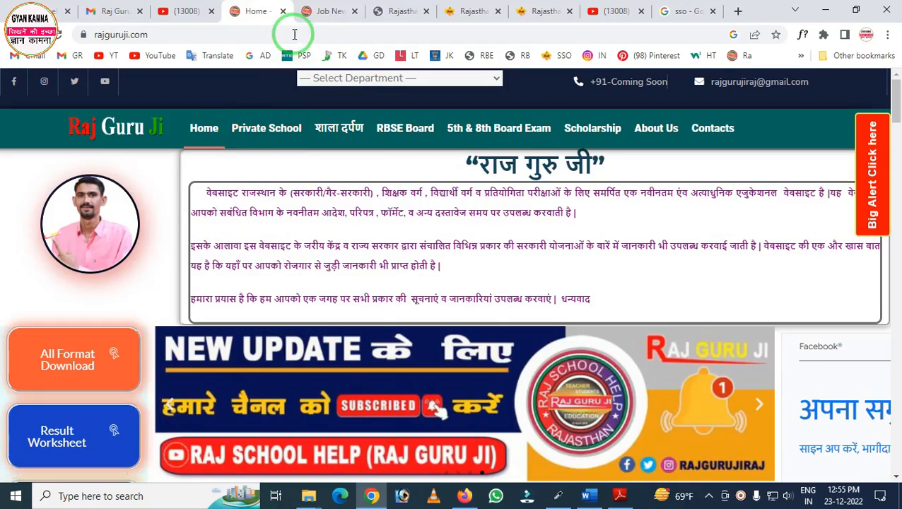
pyautogui.click(312, 12)
pyautogui.click(252, 11)
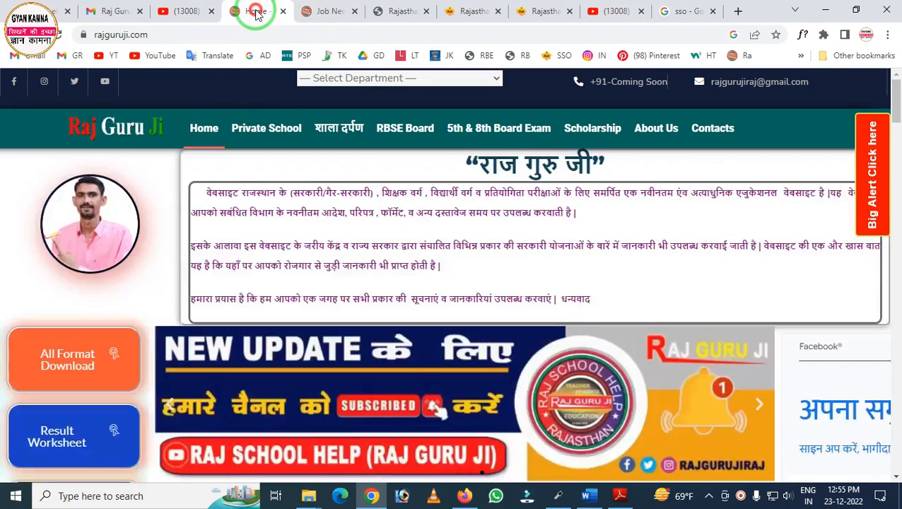
pyautogui.scroll(-3, 418, 262)
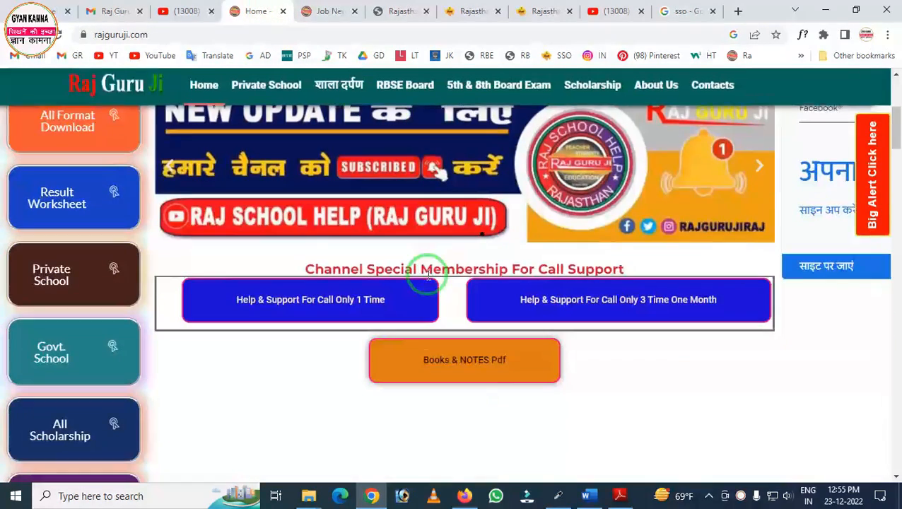
pyautogui.scroll(3, 427, 278)
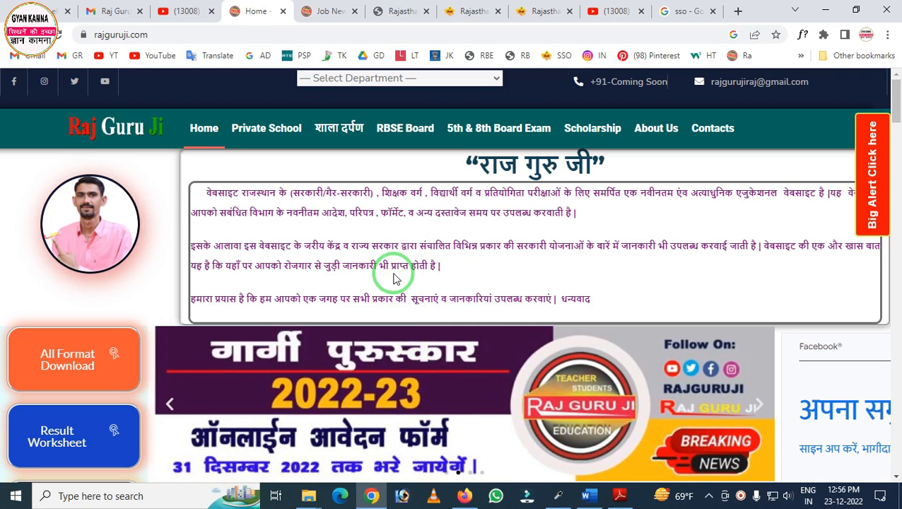
# - Check the Rajasthan Staff Selection Board home page, and switch to Adobe Reader to view the Level-2 teacher notification
pyautogui.click(403, 13)
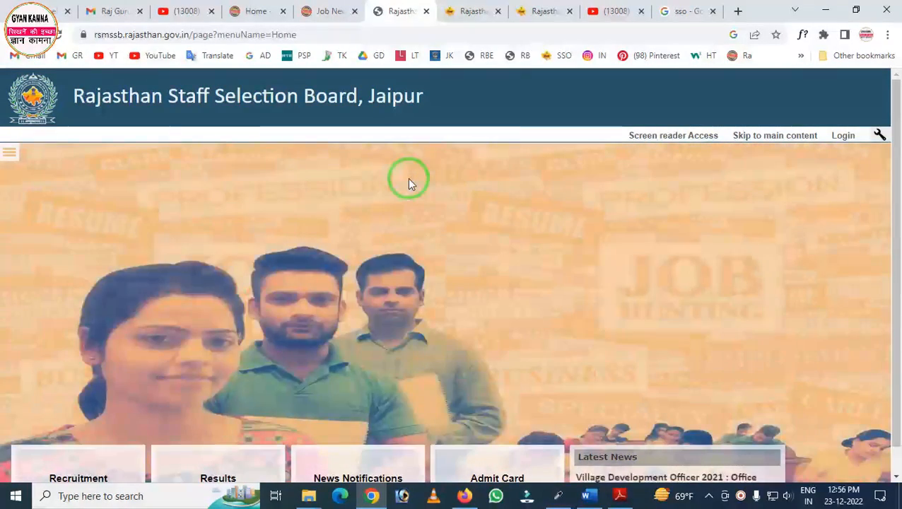
pyautogui.scroll(-1, 407, 177)
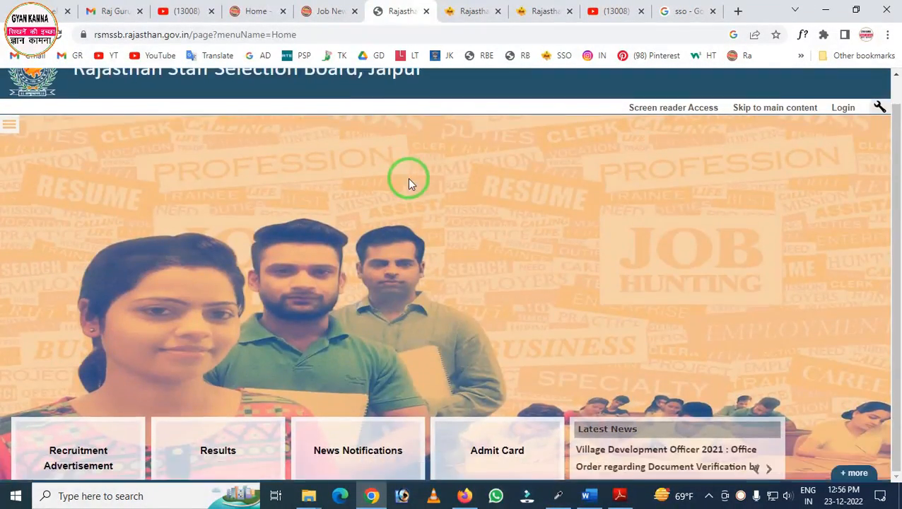
pyautogui.scroll(1, 396, 244)
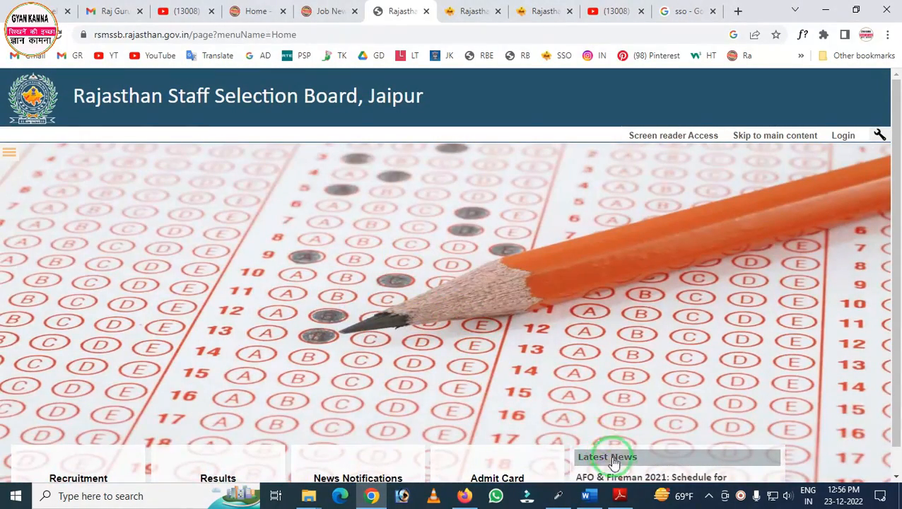
pyautogui.click(619, 496)
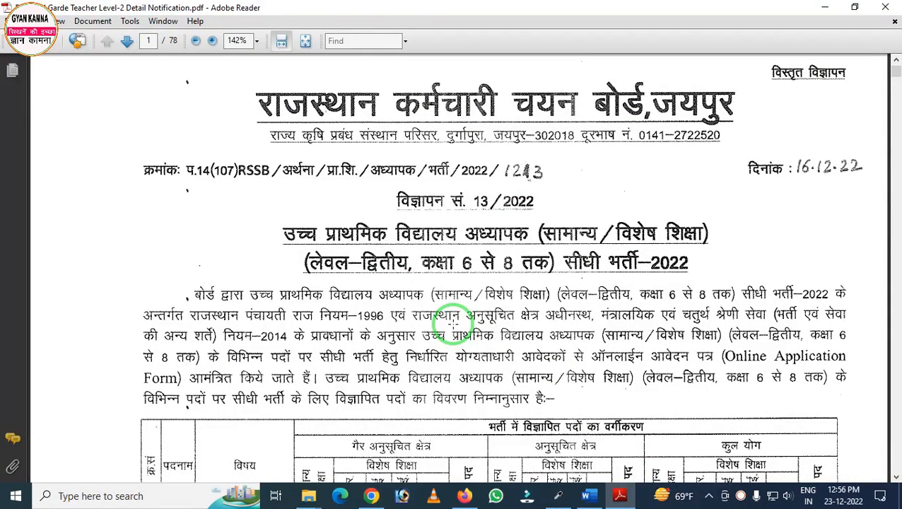
# - Return to Chrome and examine the Rajasthan SSO sign-in page's credential and captcha fields, along with the Google results for sso
pyautogui.click(371, 496)
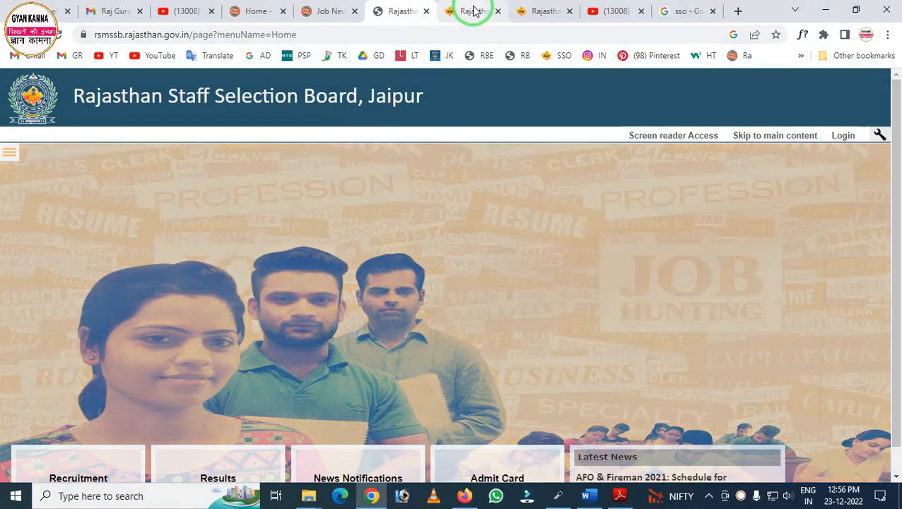
pyautogui.click(472, 11)
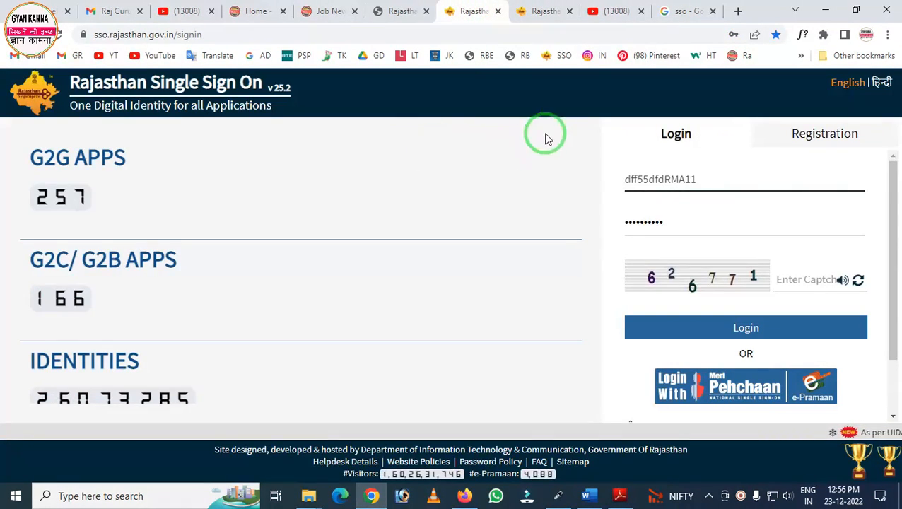
pyautogui.click(690, 13)
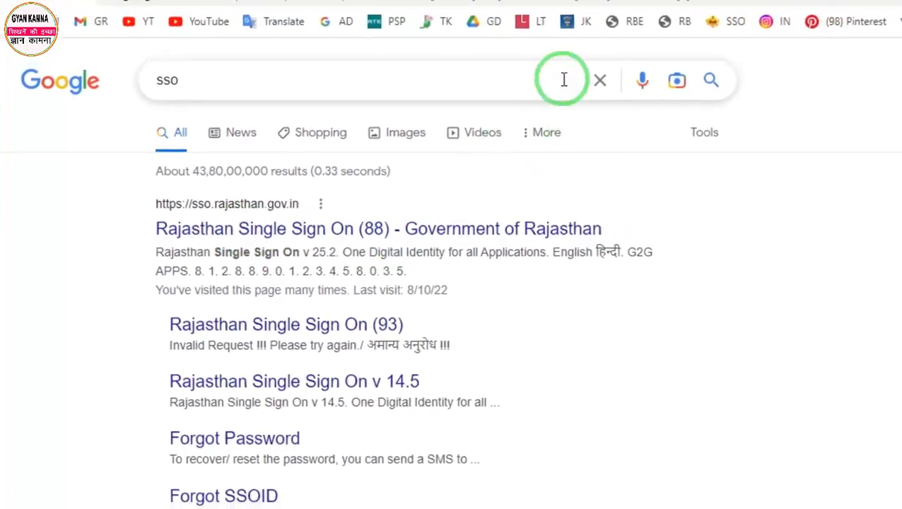
pyautogui.click(508, 3)
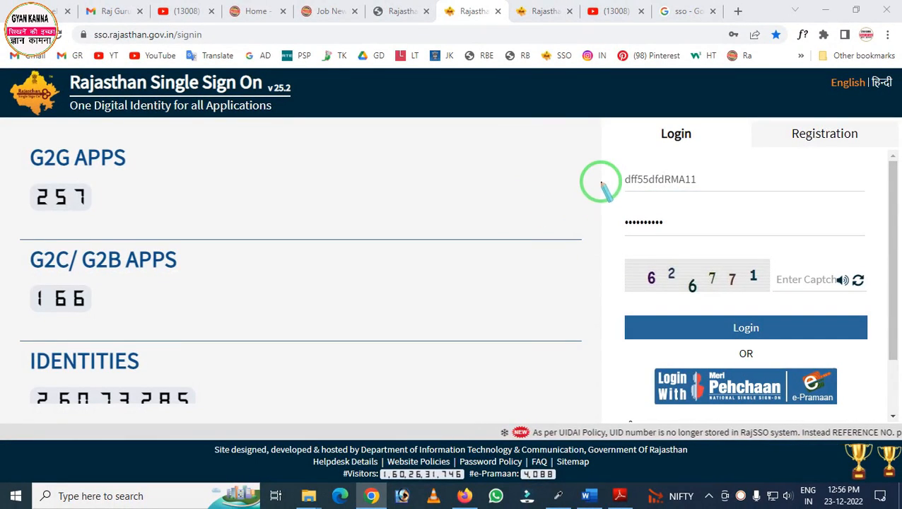
pyautogui.moveTo(596, 157)
pyautogui.mouseDown()
pyautogui.moveTo(613, 192)
pyautogui.moveTo(706, 205)
pyautogui.moveTo(710, 253)
pyautogui.moveTo(840, 312)
pyautogui.mouseUp()
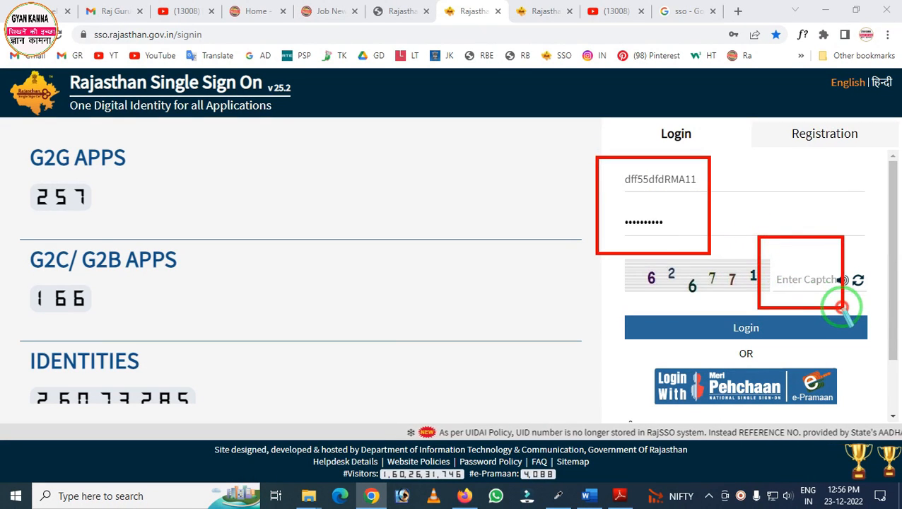
pyautogui.moveTo(702, 292)
pyautogui.mouseDown()
pyautogui.moveTo(712, 355)
pyautogui.moveTo(799, 374)
pyautogui.mouseUp()
pyautogui.press('Escape')
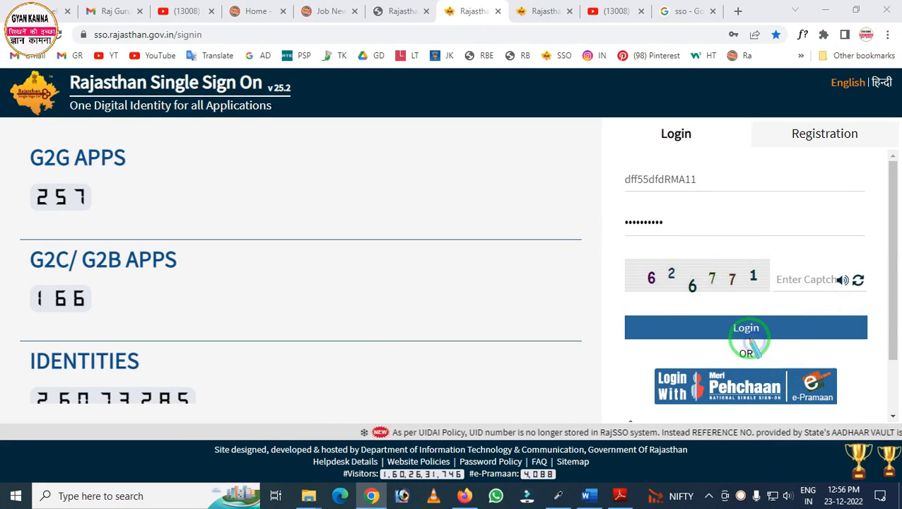
pyautogui.press('Escape')
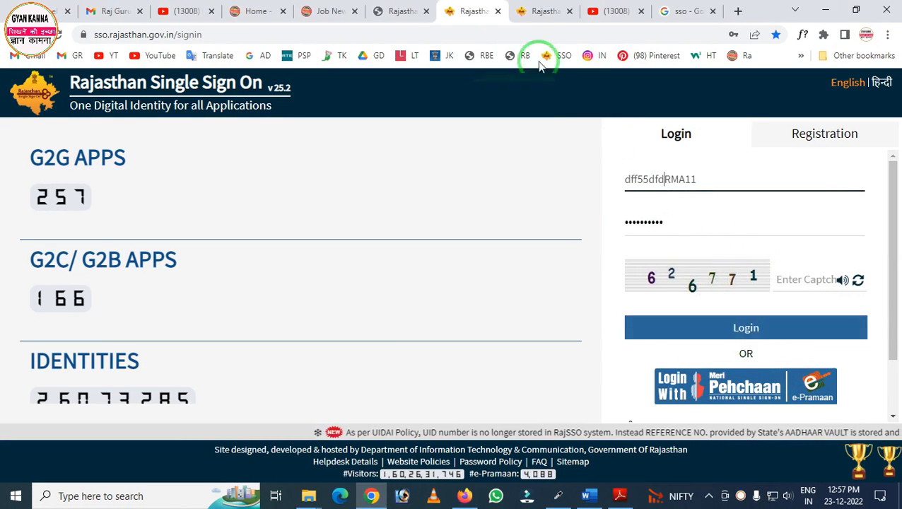
# - Go to the signed-in Rajasthan SSO dashboard, display the other apps and look through the full application list
pyautogui.click(532, 13)
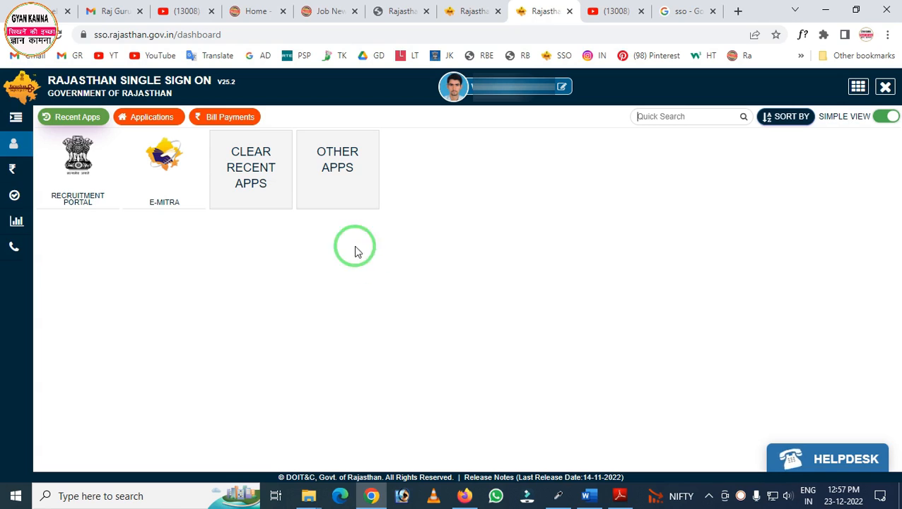
pyautogui.moveTo(30, 108)
pyautogui.mouseDown()
pyautogui.moveTo(527, 336)
pyautogui.moveTo(560, 338)
pyautogui.mouseUp()
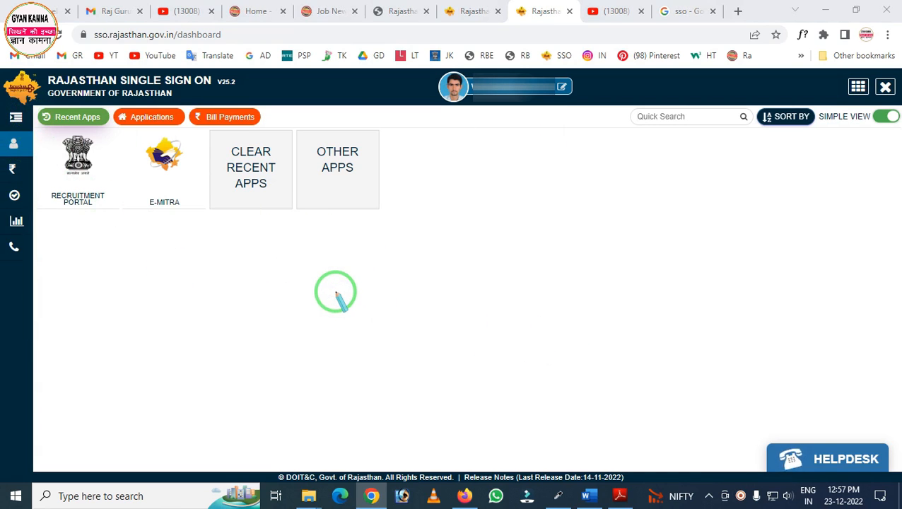
pyautogui.click(342, 186)
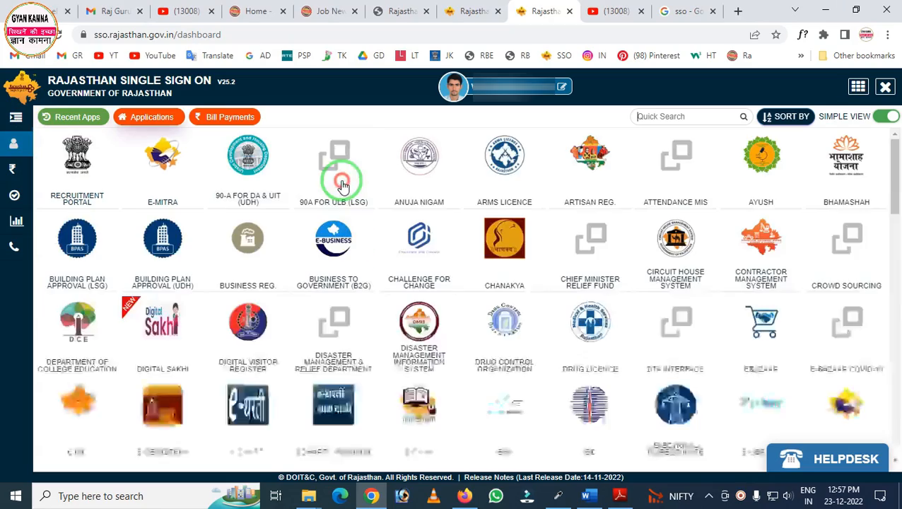
pyautogui.scroll(-3, 449, 221)
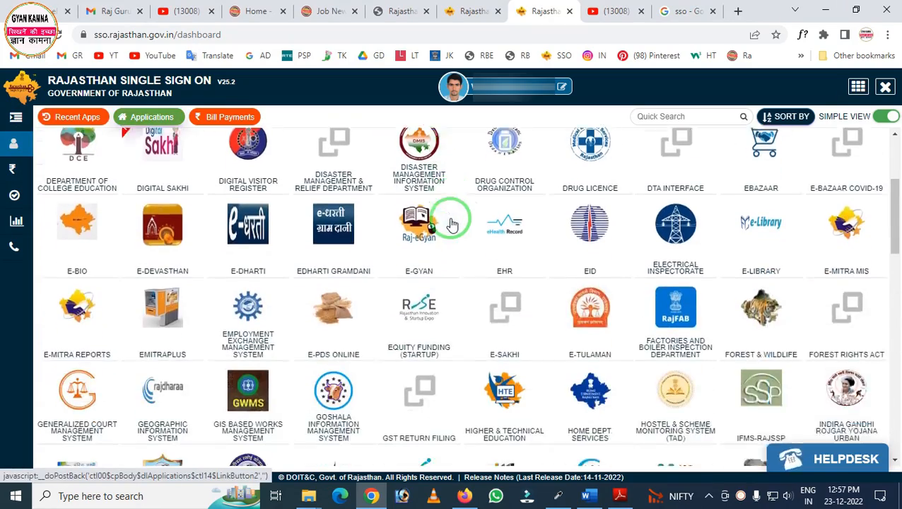
pyautogui.scroll(-6, 450, 220)
pyautogui.scroll(7, 447, 228)
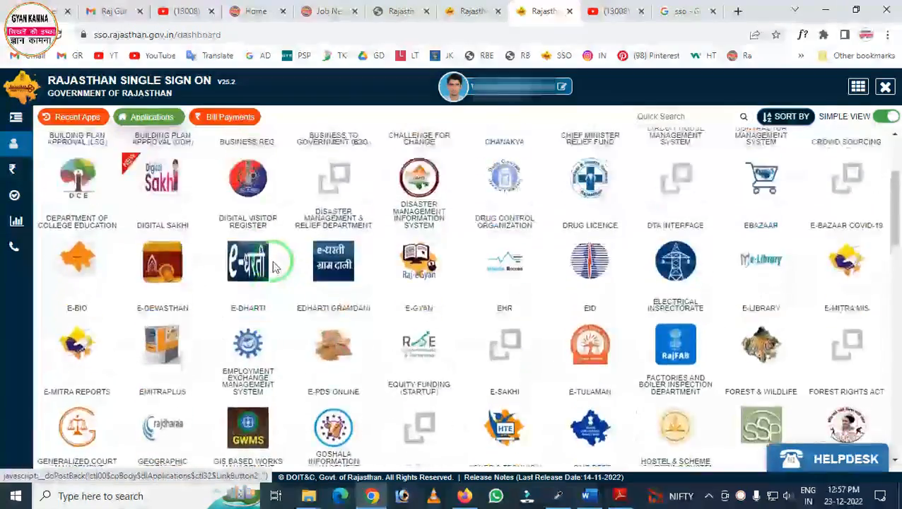
pyautogui.scroll(2, 275, 267)
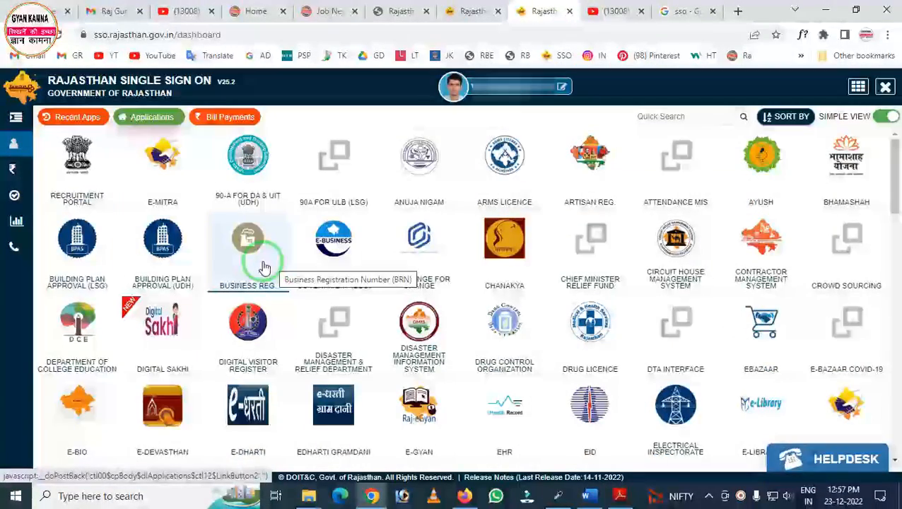
# - Locate the Recruitment Portal among the SSO applications, open it and view the Ongoing Recruitment section on its dashboard
pyautogui.hotkey('ctrl', 'alt', 'g')
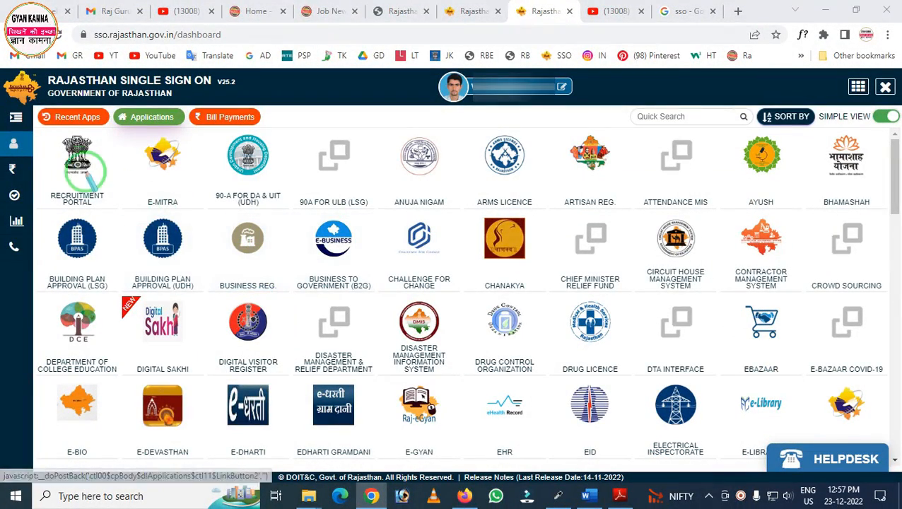
pyautogui.moveTo(20, 126)
pyautogui.mouseDown()
pyautogui.moveTo(106, 198)
pyautogui.moveTo(119, 225)
pyautogui.mouseUp()
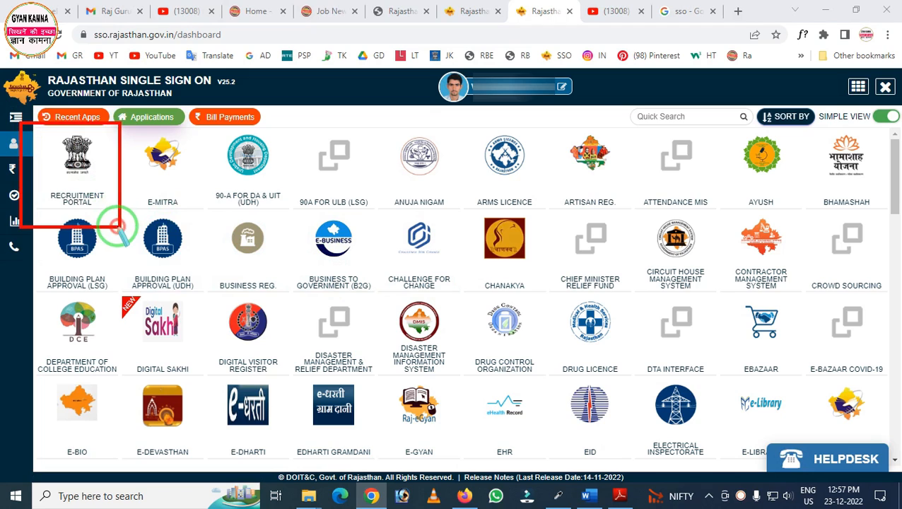
pyautogui.click(104, 222)
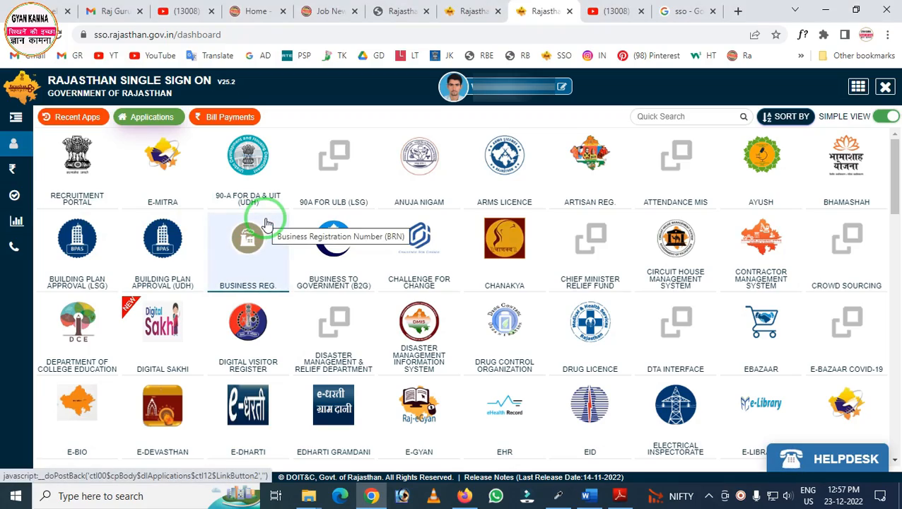
pyautogui.scroll(-1, 267, 225)
pyautogui.scroll(-6, 267, 224)
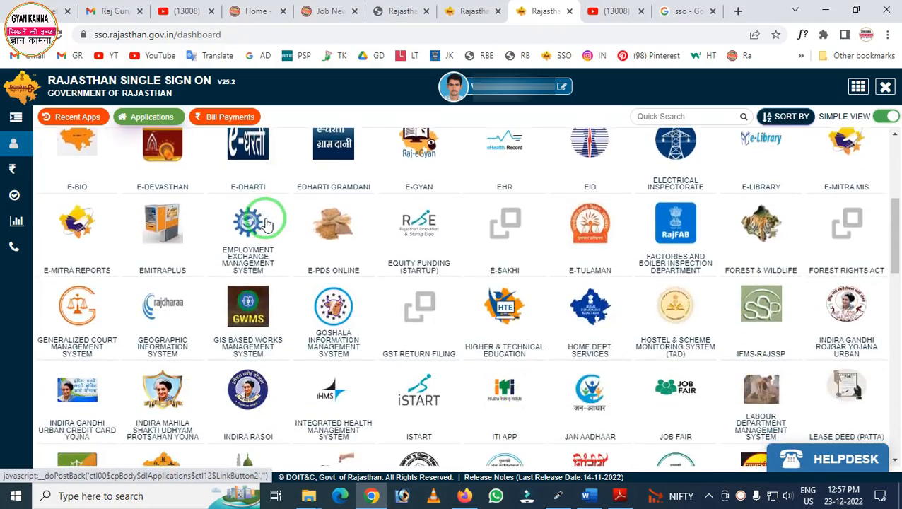
pyautogui.scroll(7, 268, 225)
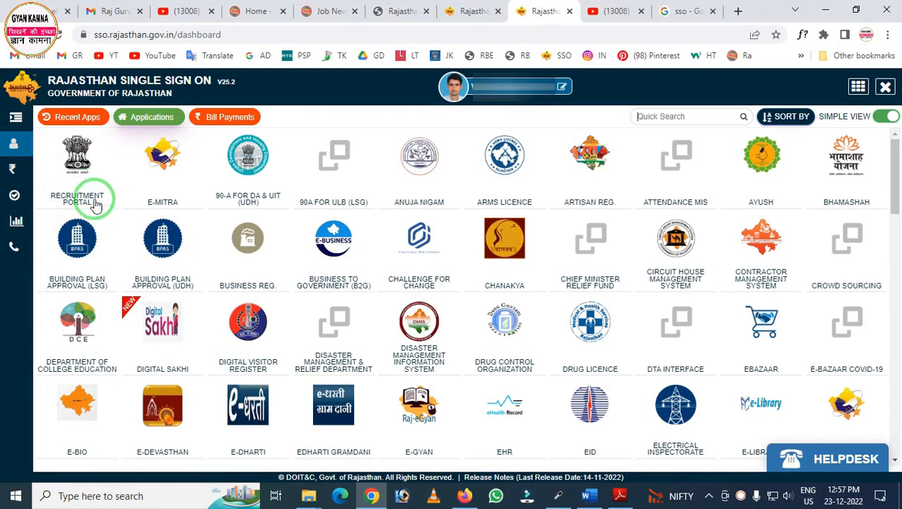
pyautogui.click(79, 173)
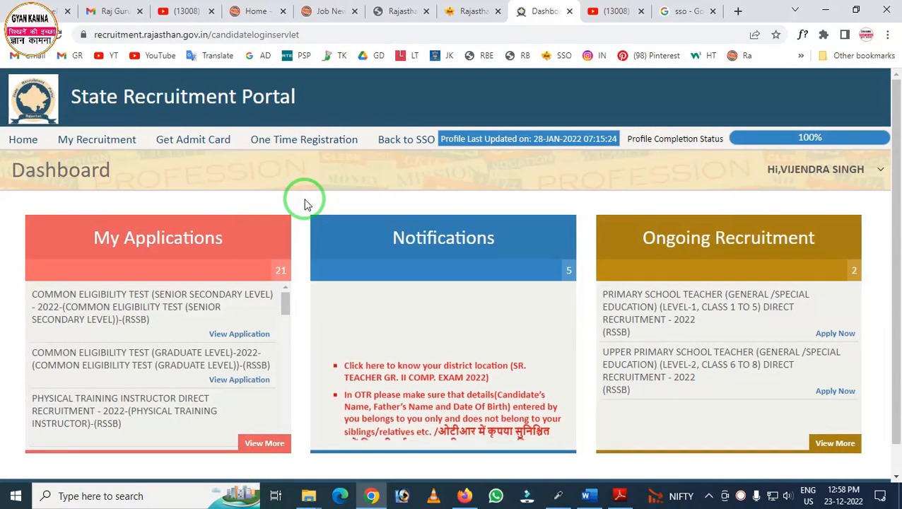
pyautogui.scroll(-1, 768, 207)
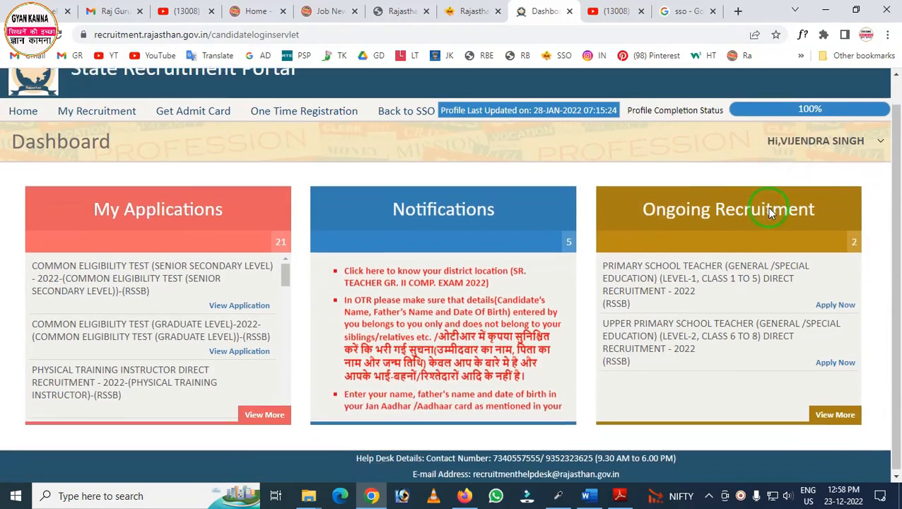
# - Review the My Applications, Notifications and Ongoing Recruitment sections of the recruitment dashboard
pyautogui.scroll(1, 530, 248)
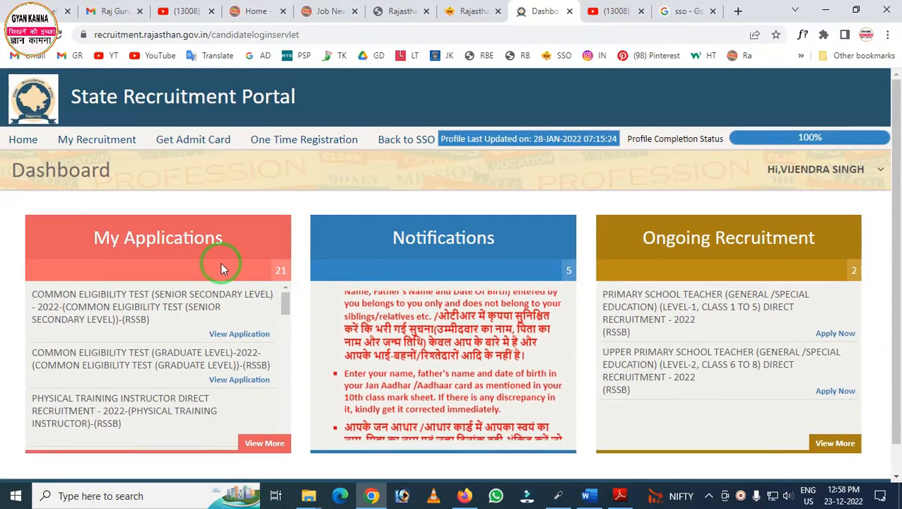
pyautogui.moveTo(46, 193)
pyautogui.mouseDown()
pyautogui.moveTo(120, 242)
pyautogui.moveTo(238, 277)
pyautogui.mouseUp()
pyautogui.moveTo(347, 188); pyautogui.dragTo(473, 299)
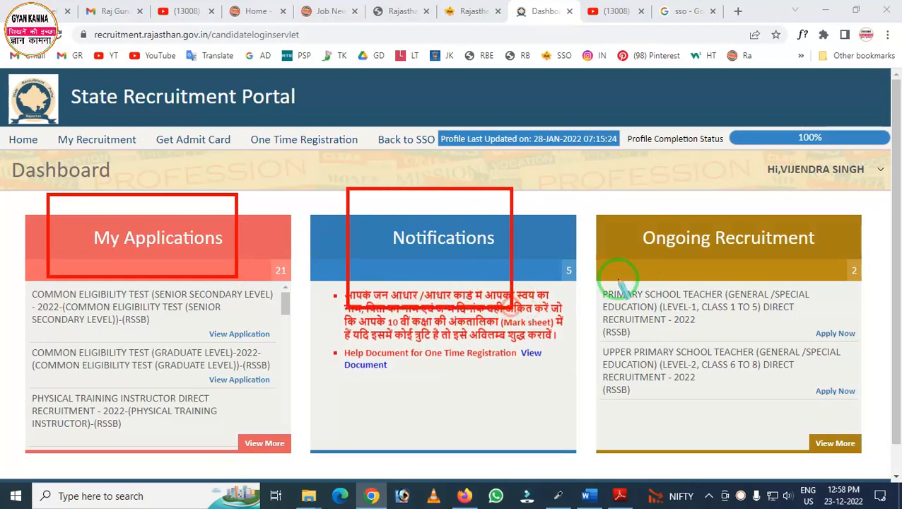
pyautogui.moveTo(619, 201)
pyautogui.mouseDown()
pyautogui.moveTo(640, 319)
pyautogui.moveTo(809, 332)
pyautogui.moveTo(846, 325)
pyautogui.moveTo(859, 306)
pyautogui.mouseUp()
pyautogui.rightClick(685, 261)
pyautogui.moveTo(572, 181)
pyautogui.mouseDown()
pyautogui.moveTo(694, 413)
pyautogui.moveTo(893, 495)
pyautogui.mouseUp()
pyautogui.rightClick(774, 409)
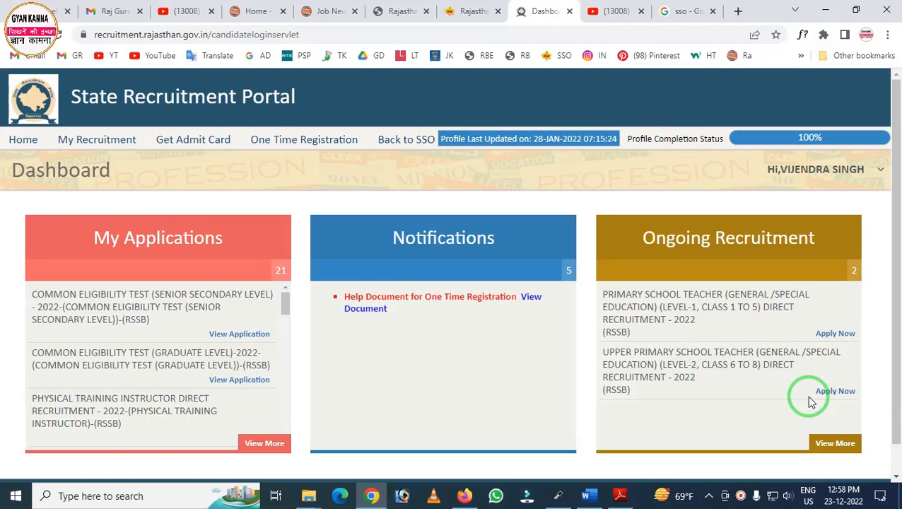
# - Open the application for the Upper Primary School Teacher (Level-2) recruitment and look through its subject posts
pyautogui.click(828, 393)
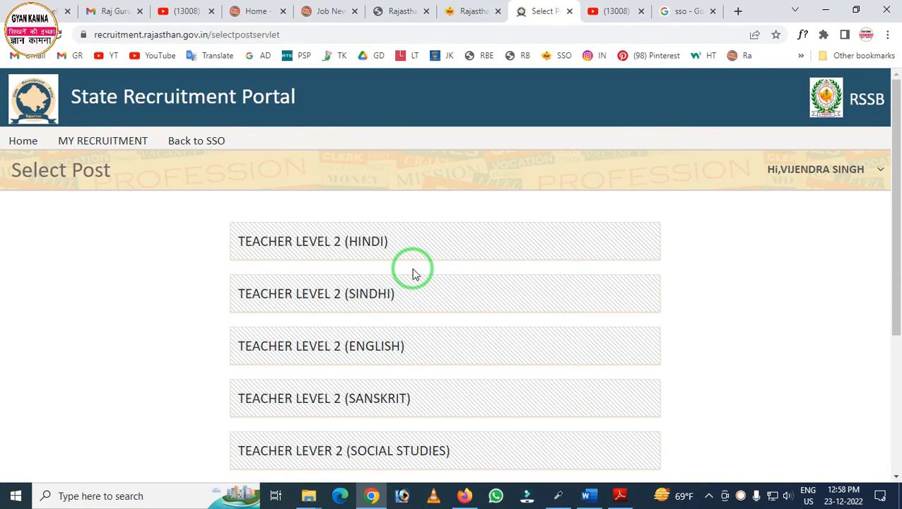
pyautogui.scroll(-3, 415, 275)
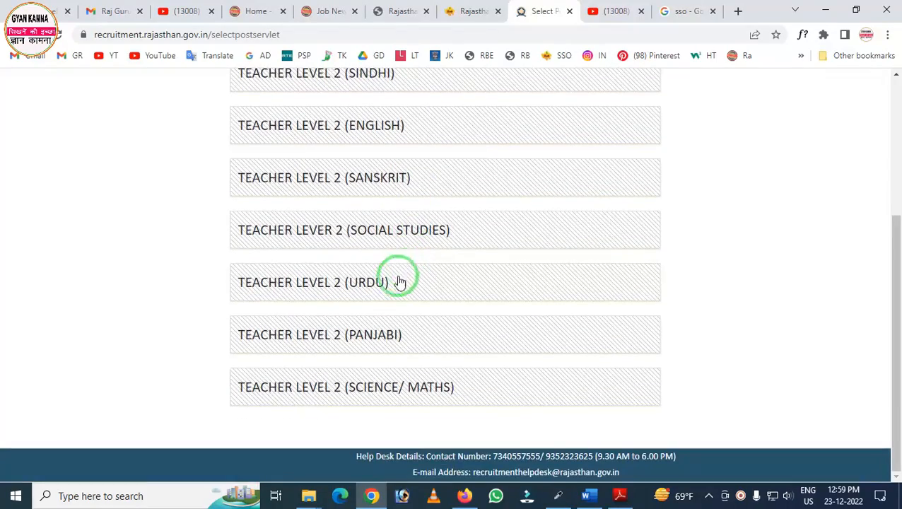
pyautogui.scroll(3, 400, 281)
pyautogui.scroll(-1, 387, 312)
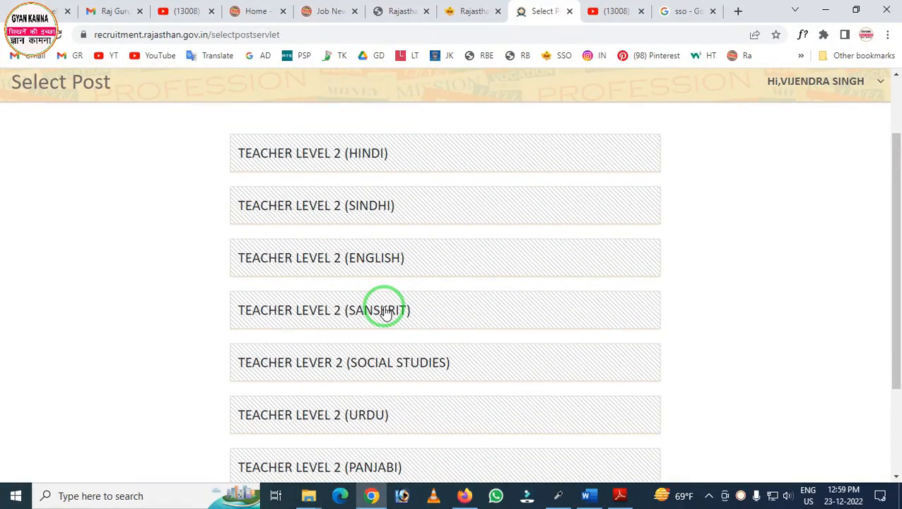
pyautogui.scroll(-2, 386, 313)
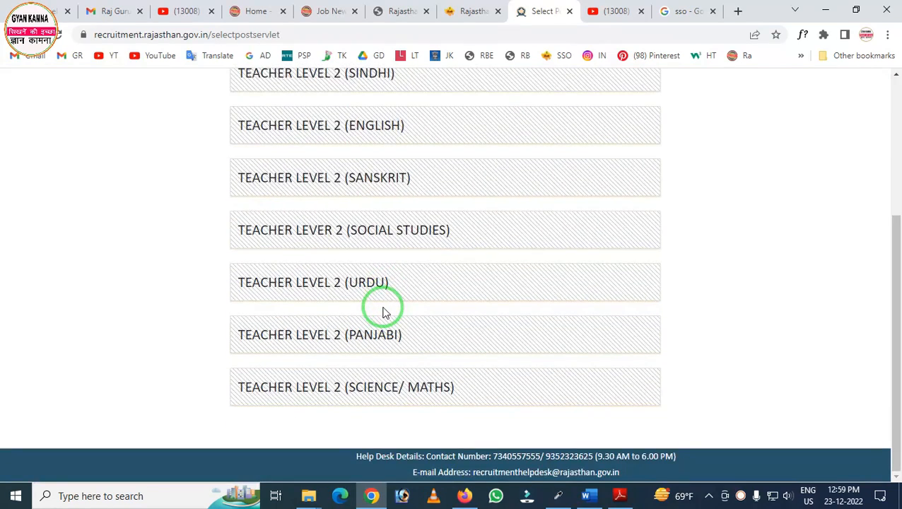
pyautogui.scroll(3, 384, 311)
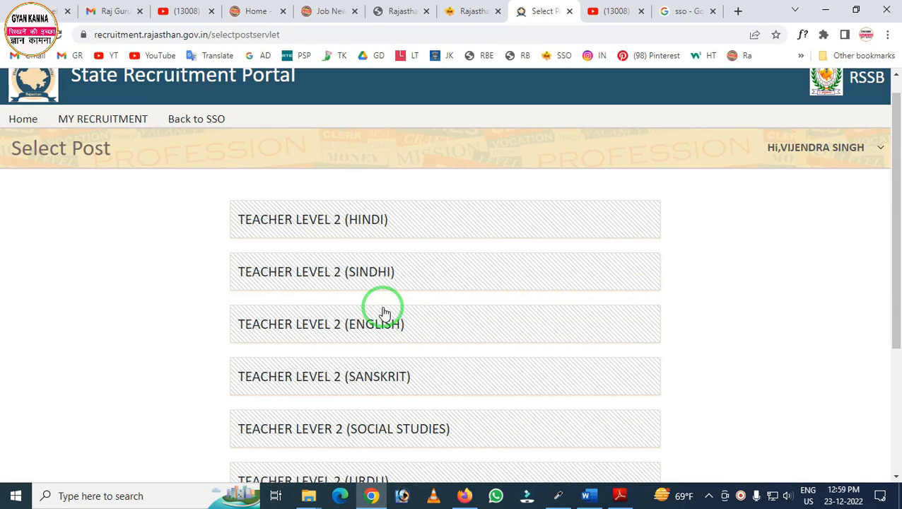
# - Return to the dashboard and view the post offered under the Primary School Teacher (Level-1) recruitment
pyautogui.click(23, 120)
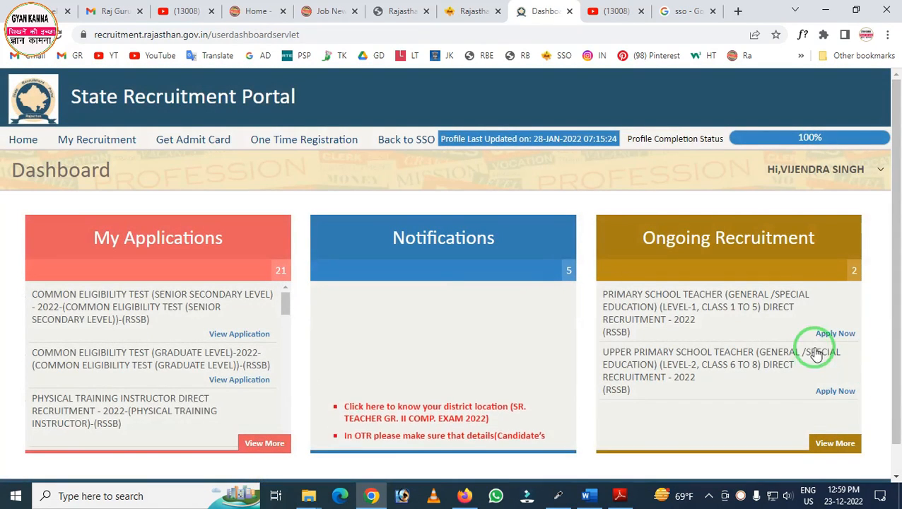
pyautogui.click(832, 333)
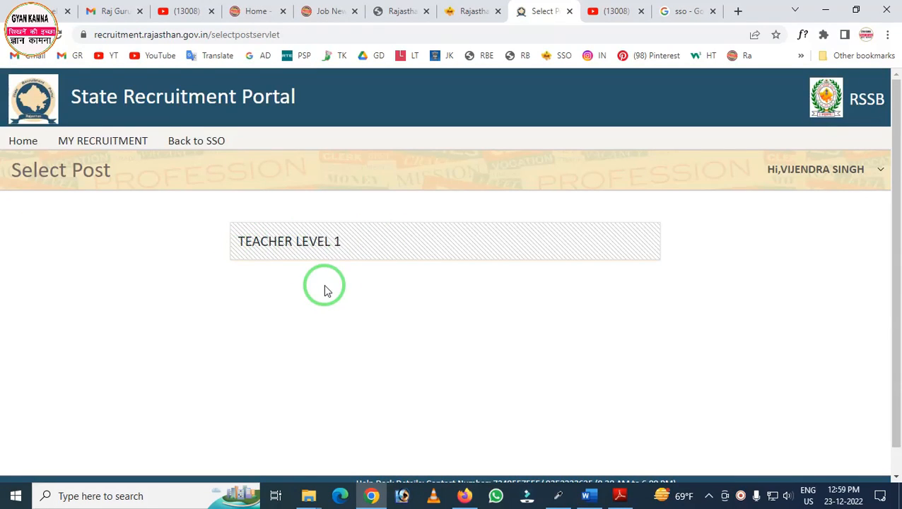
pyautogui.moveTo(201, 205); pyautogui.dragTo(388, 291)
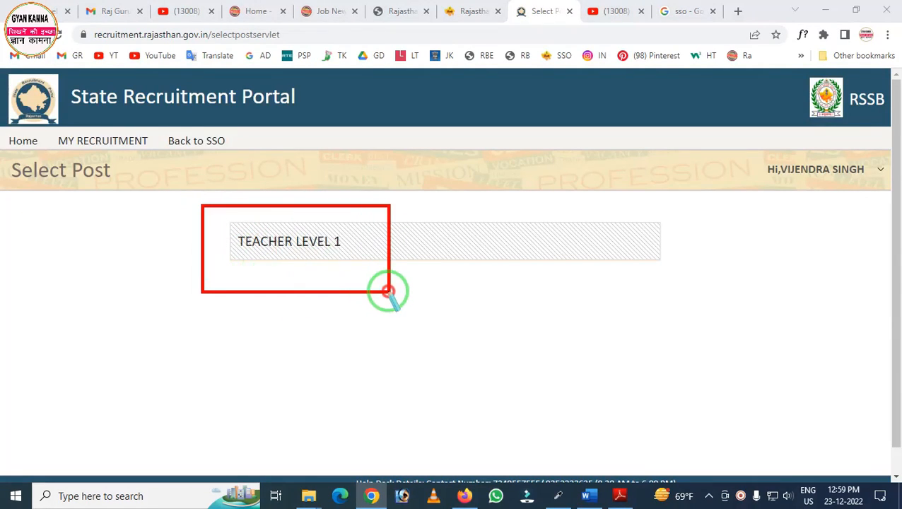
pyautogui.rightClick(352, 285)
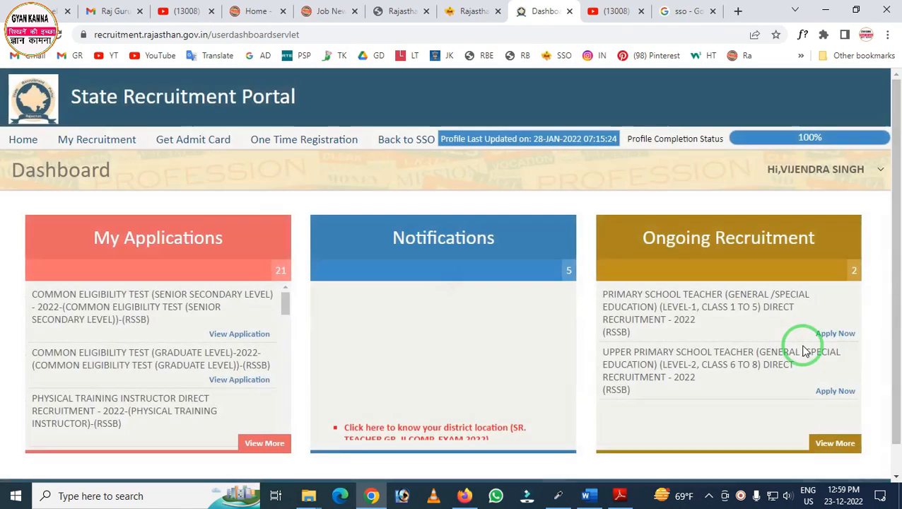
# - From the dashboard, reopen the Level-2 teacher recruitment and choose the Social Studies post to start its application form
pyautogui.click(835, 393)
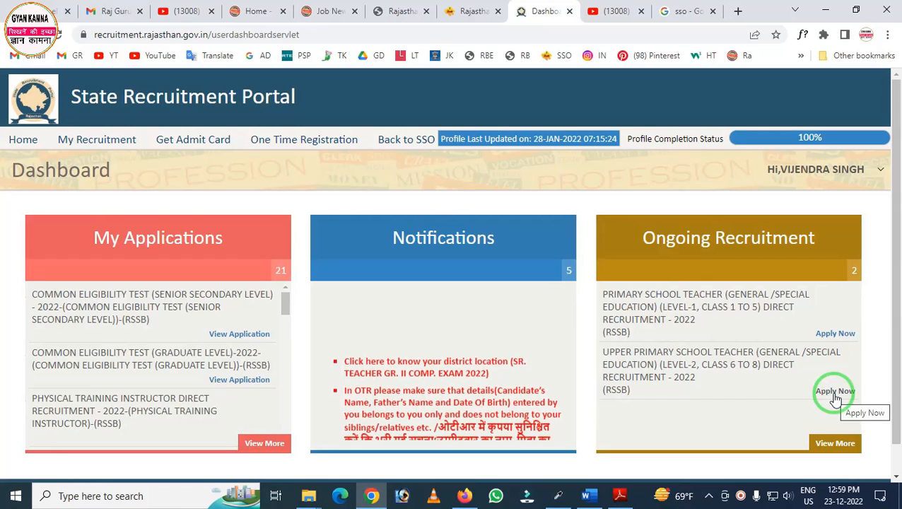
pyautogui.click(374, 261)
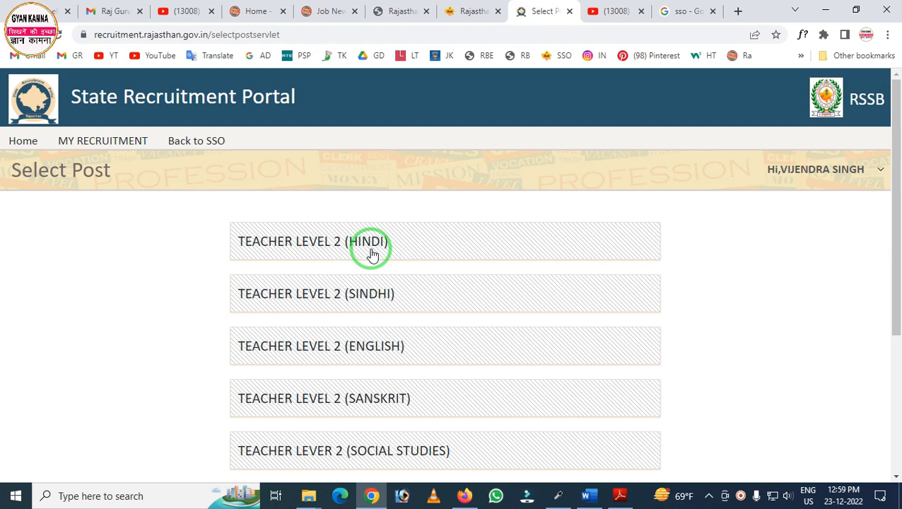
pyautogui.scroll(-2, 373, 255)
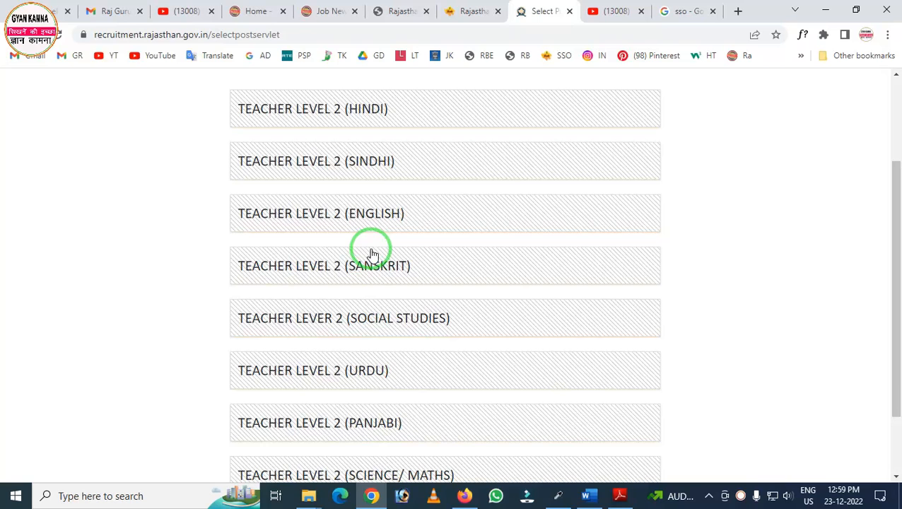
pyautogui.scroll(-1, 372, 254)
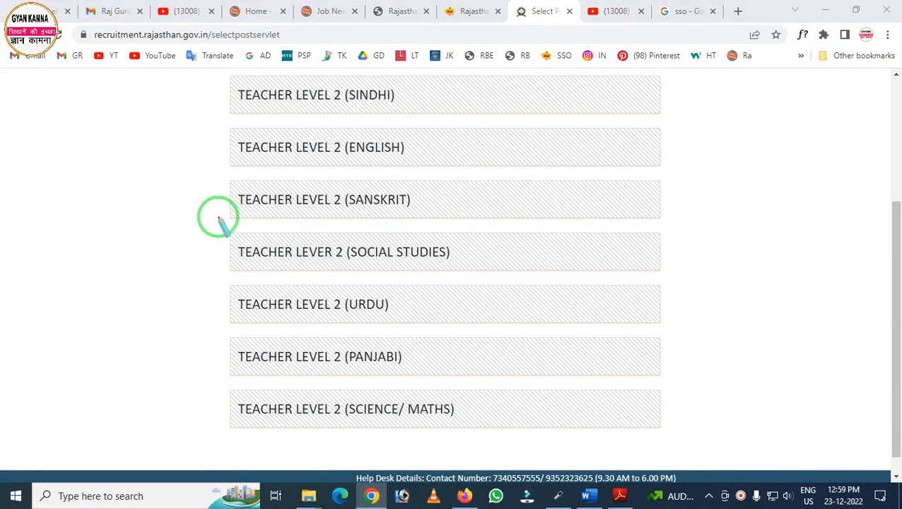
pyautogui.moveTo(218, 215)
pyautogui.mouseDown()
pyautogui.moveTo(364, 285)
pyautogui.moveTo(522, 286)
pyautogui.mouseUp()
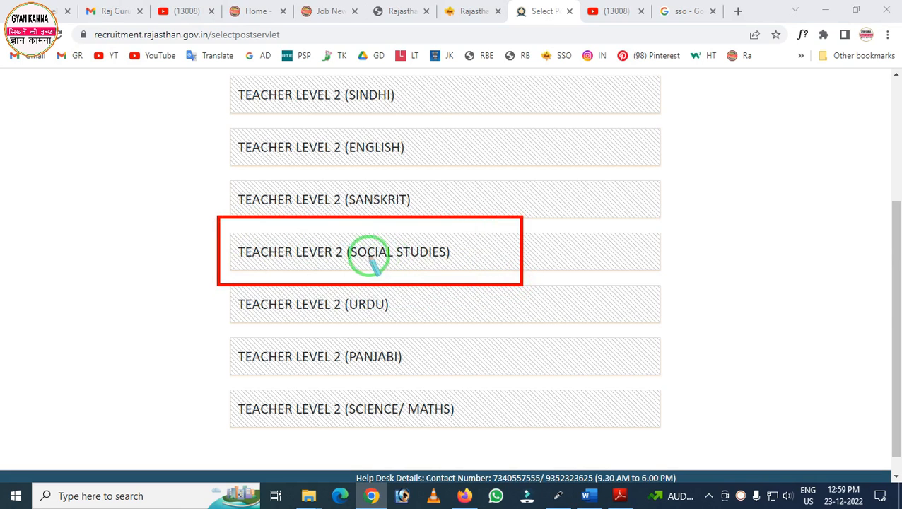
pyautogui.press('Escape')
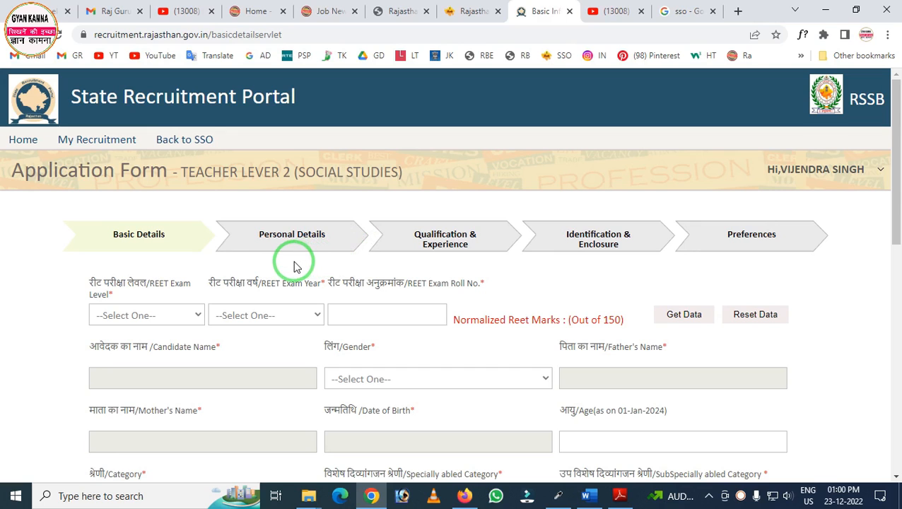
# - Examine the application form's stages from Basic Details to Preferences, and the REET Exam Level field
pyautogui.hotkey('ctrl', '2')
pyautogui.moveTo(32, 188)
pyautogui.mouseDown()
pyautogui.moveTo(428, 303)
pyautogui.moveTo(841, 287)
pyautogui.mouseUp()
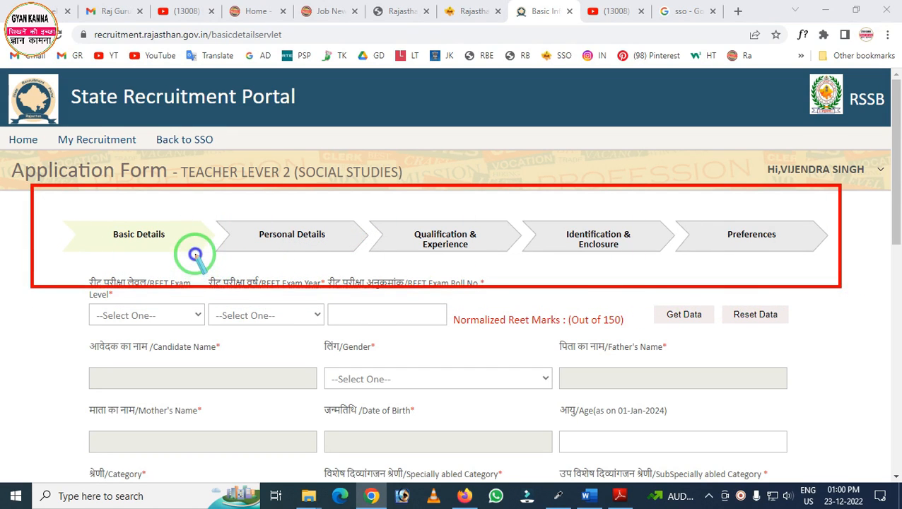
pyautogui.press('e')
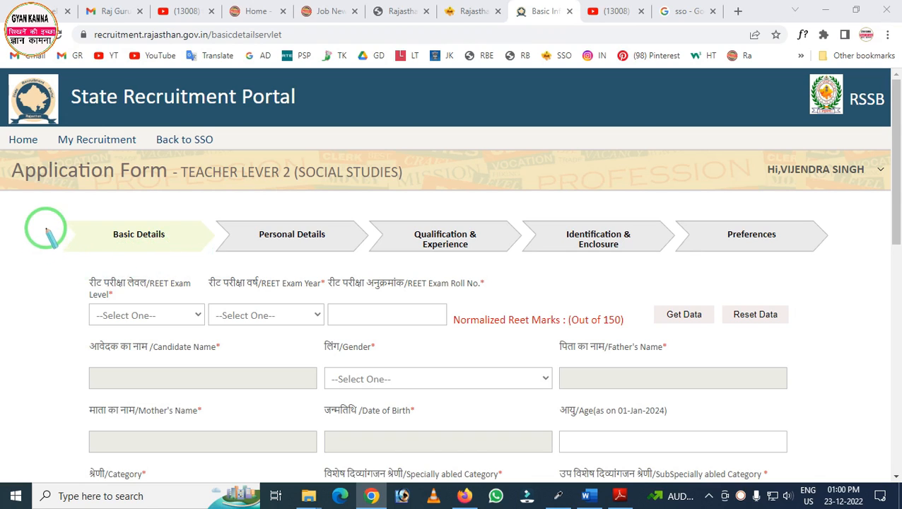
pyautogui.moveTo(42, 220)
pyautogui.mouseDown()
pyautogui.moveTo(117, 259)
pyautogui.moveTo(201, 271)
pyautogui.mouseUp()
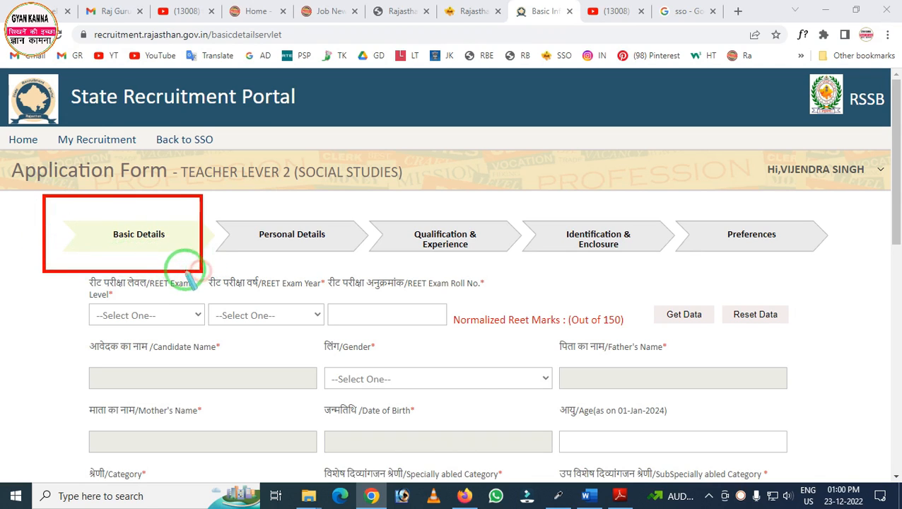
pyautogui.press('e')
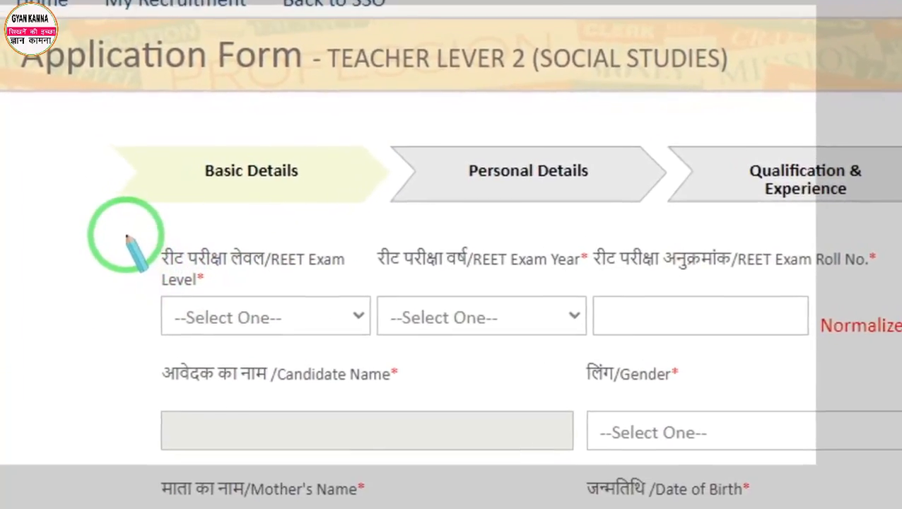
pyautogui.moveTo(126, 237)
pyautogui.mouseDown()
pyautogui.moveTo(192, 323)
pyautogui.moveTo(324, 391)
pyautogui.moveTo(442, 371)
pyautogui.moveTo(403, 372)
pyautogui.mouseUp()
pyautogui.rightClick(310, 201)
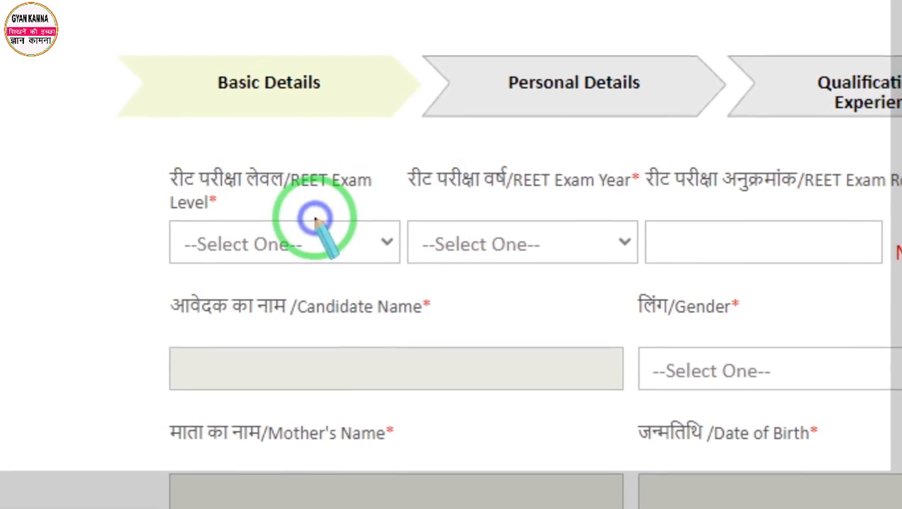
pyautogui.press('Escape')
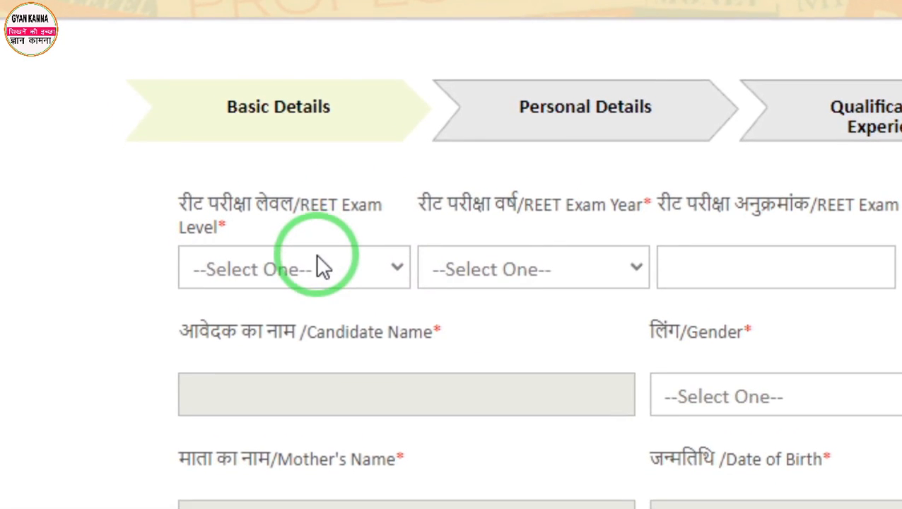
# - Set the REET Exam Level to Level II and the REET Exam Year to 2022
pyautogui.click(320, 269)
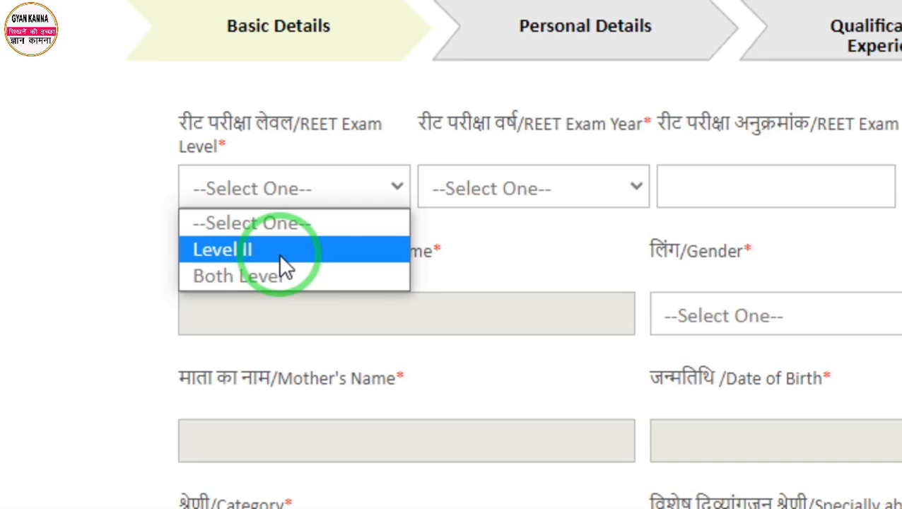
pyautogui.click(279, 253)
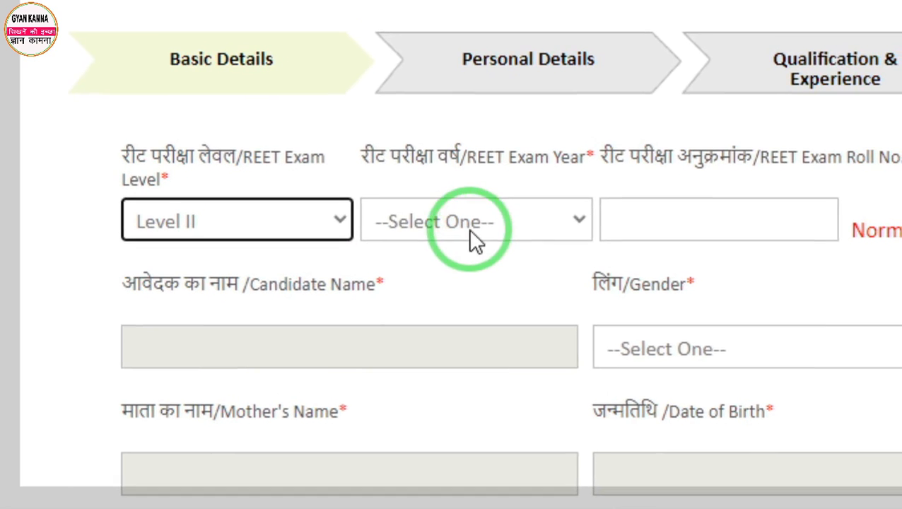
pyautogui.click(470, 223)
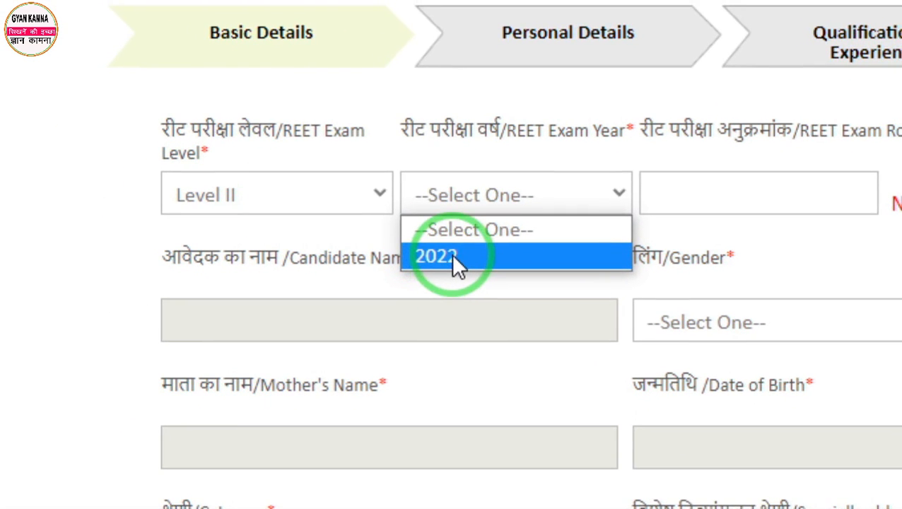
pyautogui.click(452, 256)
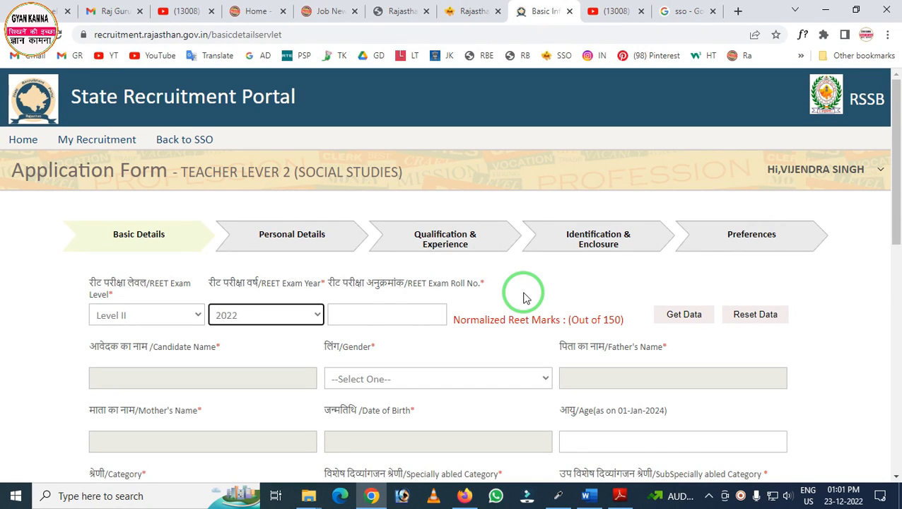
# - Examine the greyed-out candidate, mother's and father's name fields and the date of birth field in Basic Details
pyautogui.scroll(-1, 497, 297)
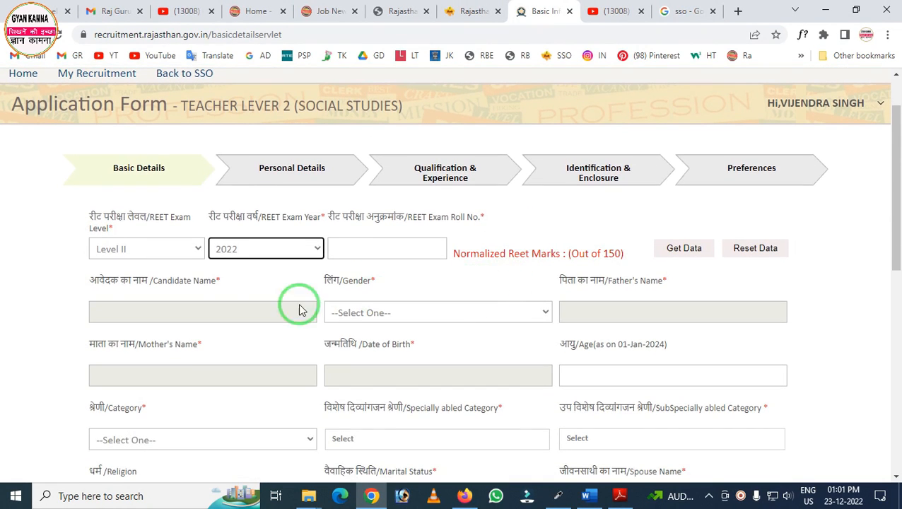
pyautogui.hotkey('ctrl', 'shift', '3')
pyautogui.moveTo(92, 271)
pyautogui.mouseDown()
pyautogui.moveTo(336, 372)
pyautogui.moveTo(556, 406)
pyautogui.mouseUp()
pyautogui.moveTo(561, 278)
pyautogui.mouseDown()
pyautogui.moveTo(615, 349)
pyautogui.moveTo(812, 348)
pyautogui.mouseUp()
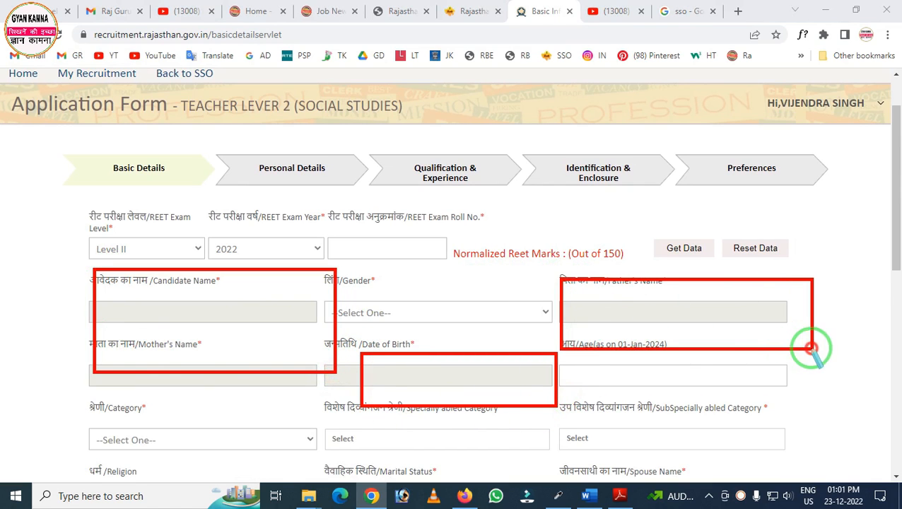
pyautogui.rightClick(272, 269)
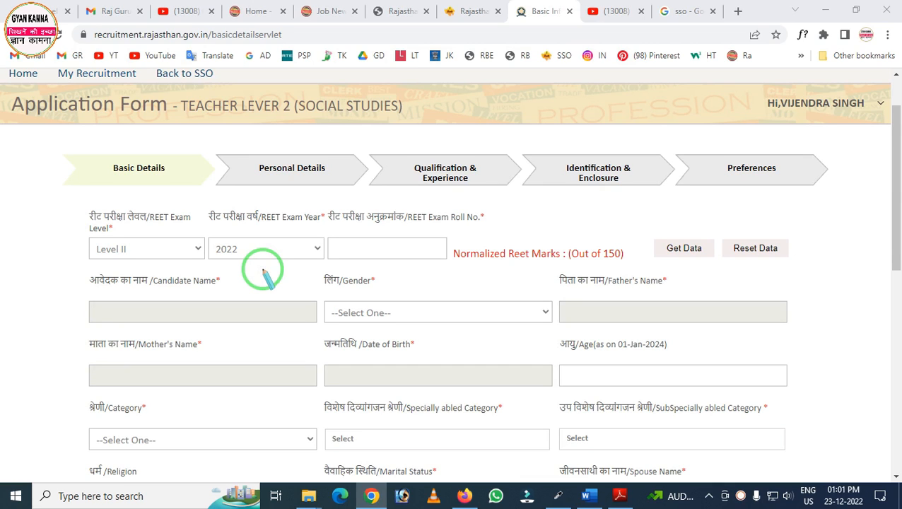
pyautogui.press('Escape')
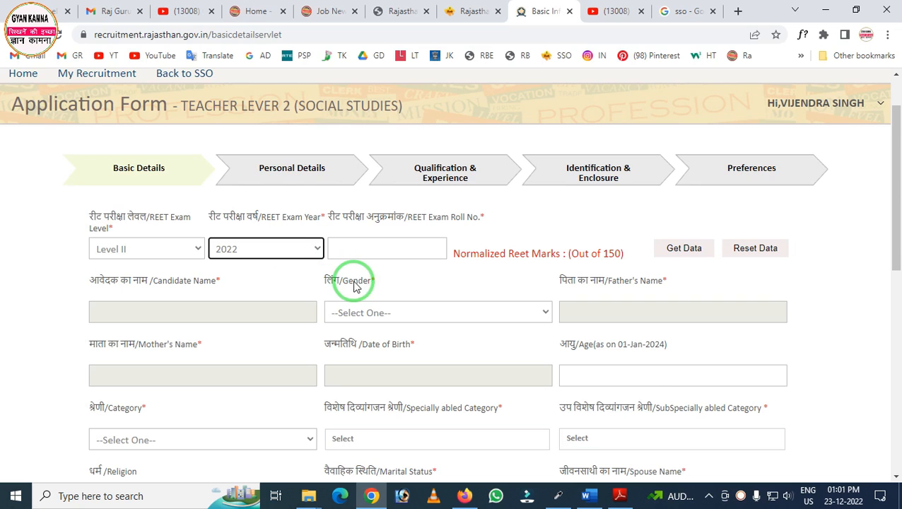
# - Set the candidate's gender to Male in the Basic Details
pyautogui.scroll(-1, 354, 287)
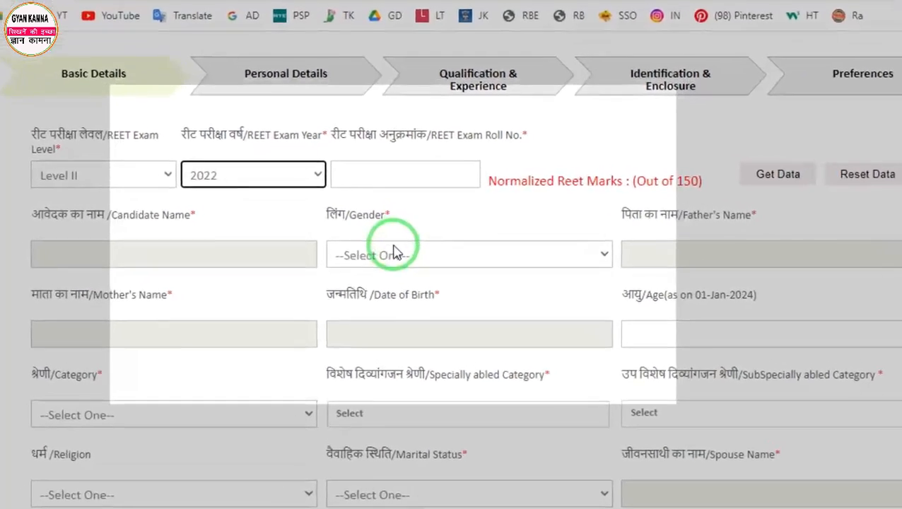
pyautogui.click(394, 246)
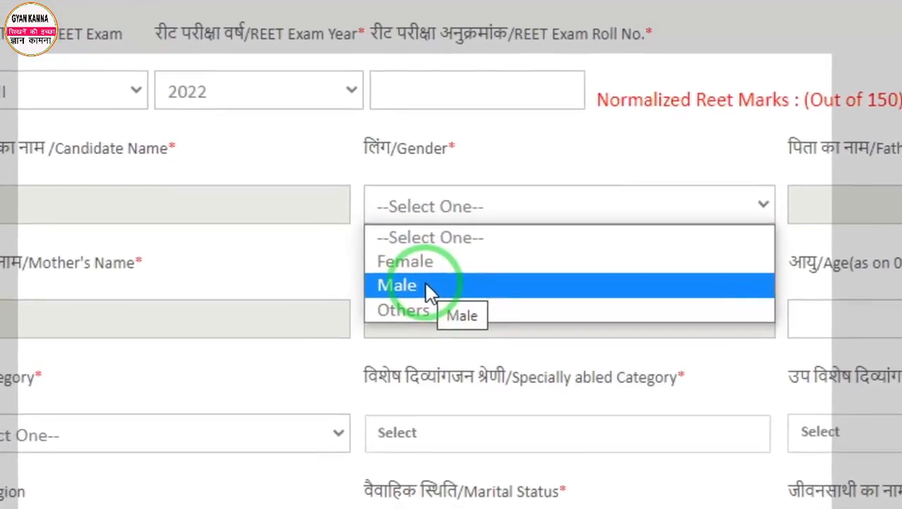
pyautogui.click(425, 286)
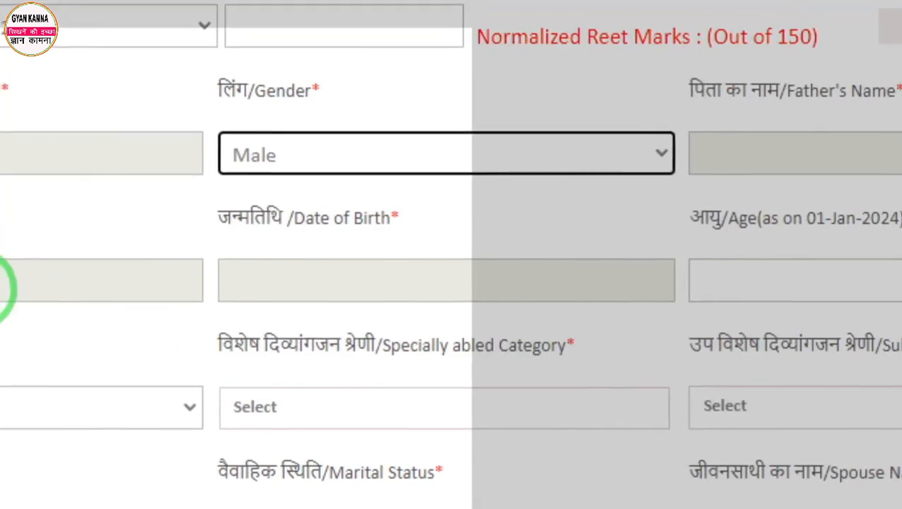
# - Set the candidate's Category to OBC-NON CREAMY and the Specially abled Category to Not Applicable
pyautogui.click(217, 264)
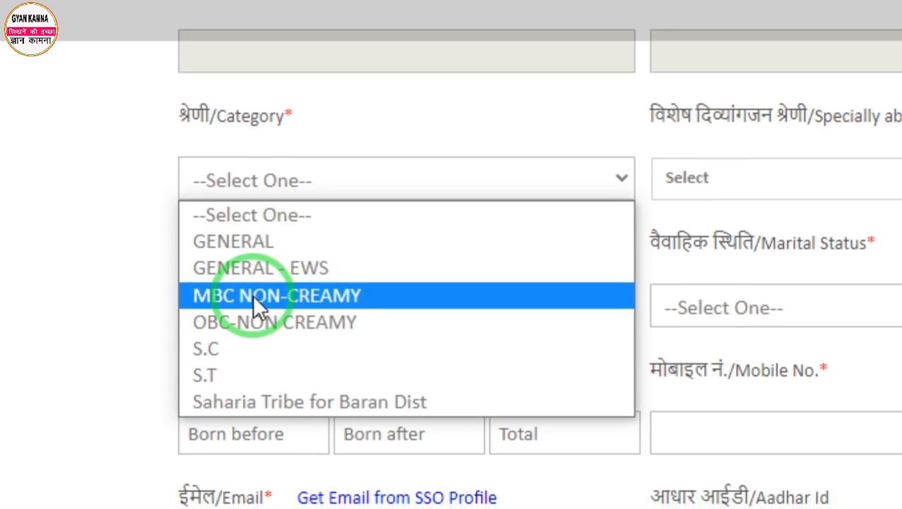
pyautogui.click(240, 256)
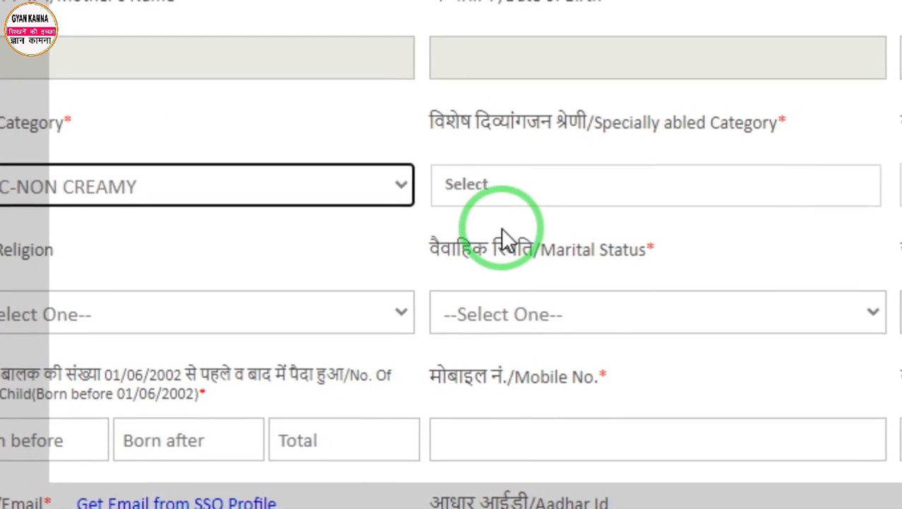
pyautogui.click(507, 201)
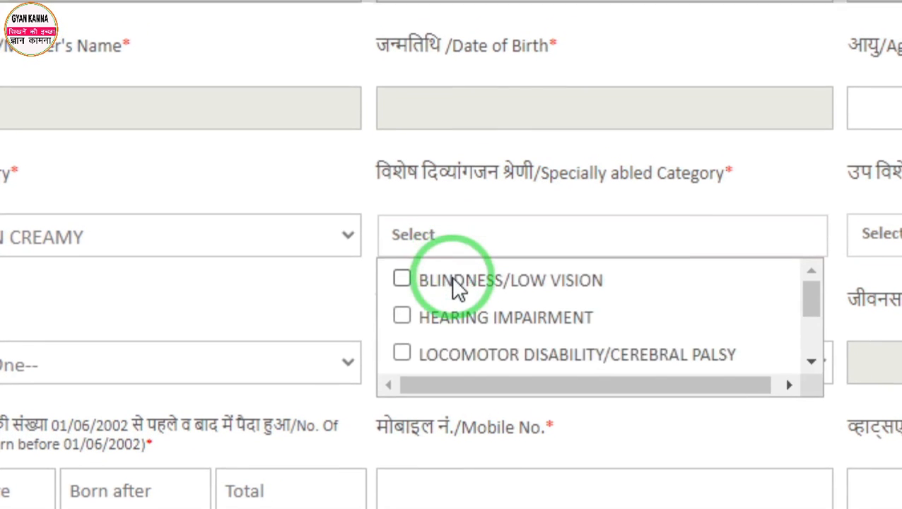
pyautogui.scroll(-3, 452, 254)
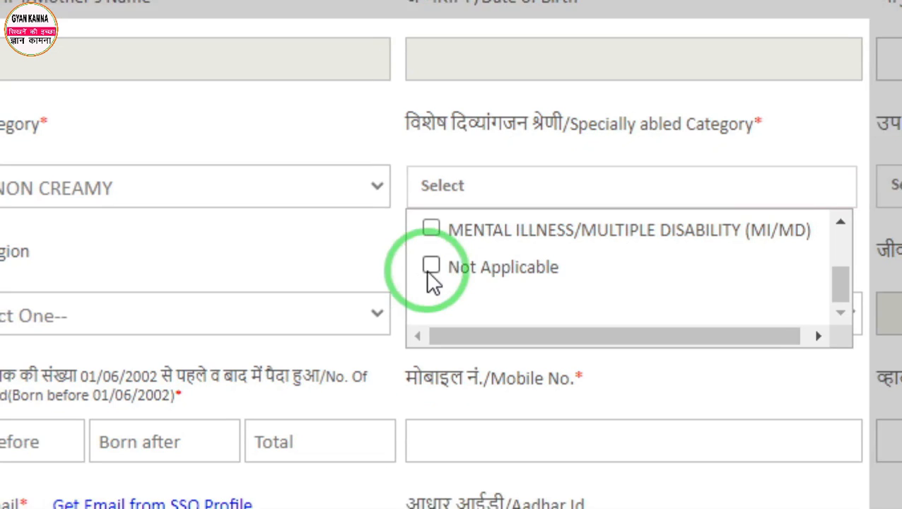
pyautogui.click(432, 267)
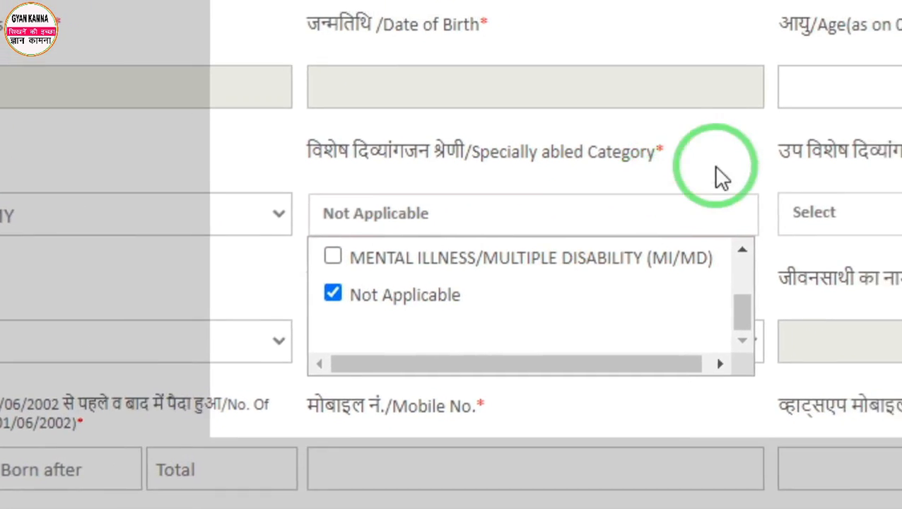
pyautogui.click(842, 130)
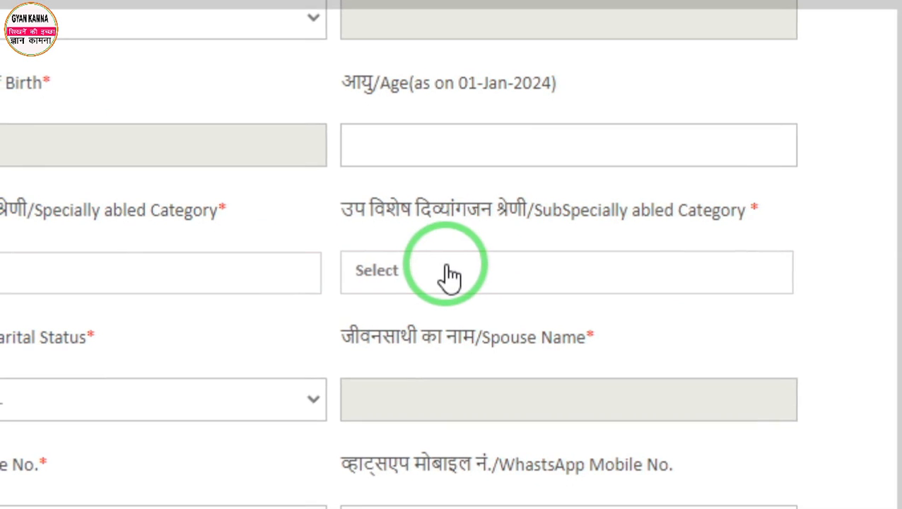
pyautogui.click(436, 280)
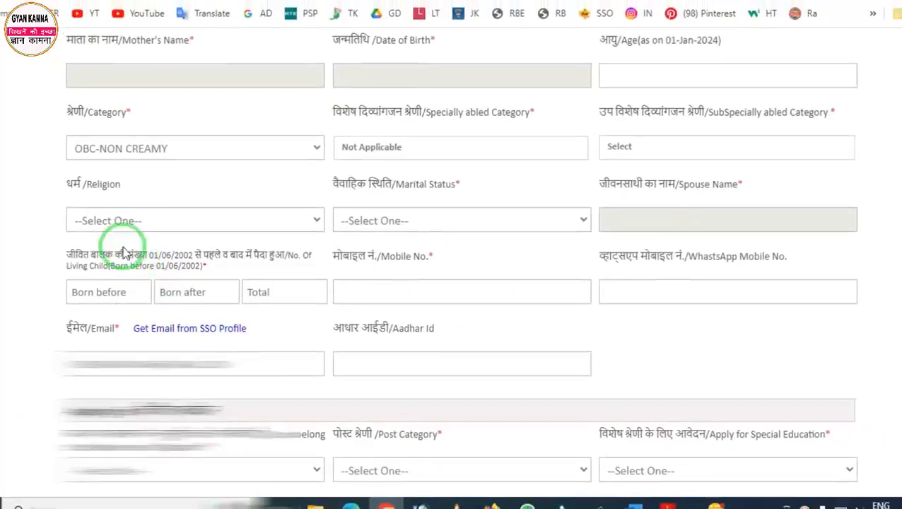
# - Set the candidate's Religion to HINDU and the Marital Status to Married
pyautogui.click(117, 308)
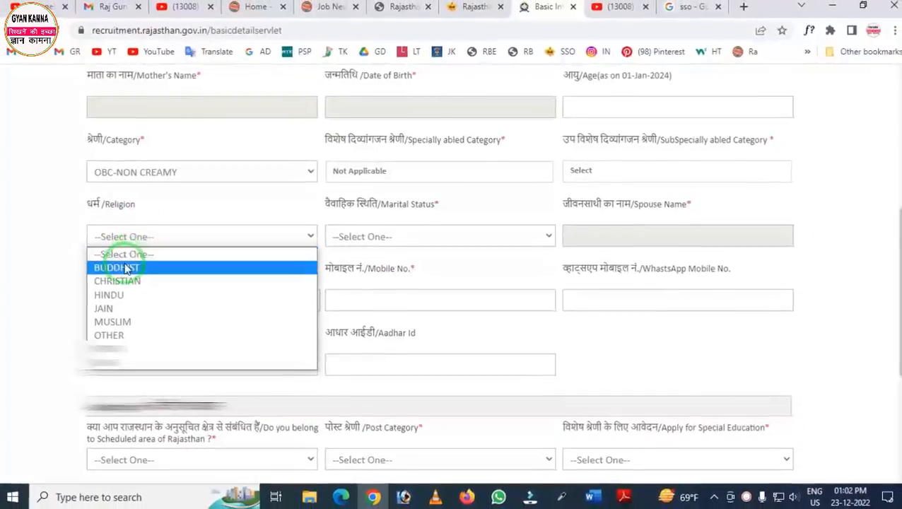
pyautogui.click(110, 297)
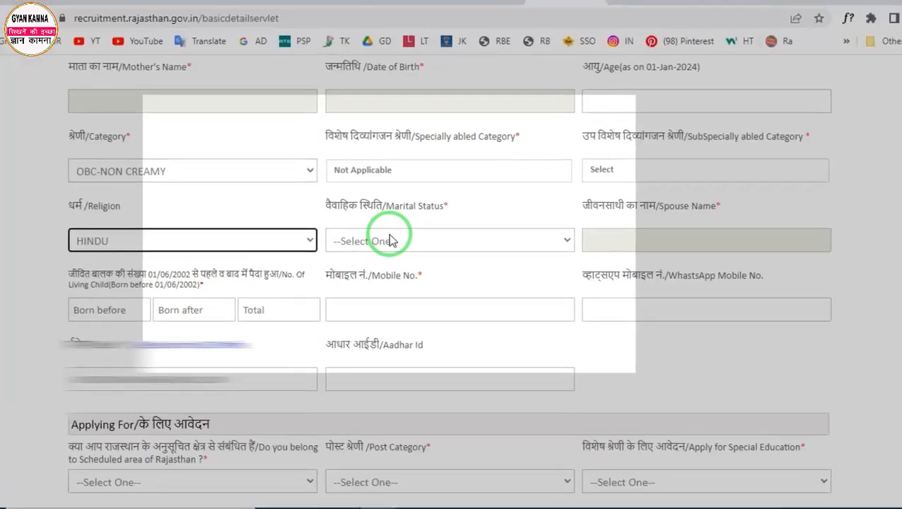
pyautogui.click(384, 239)
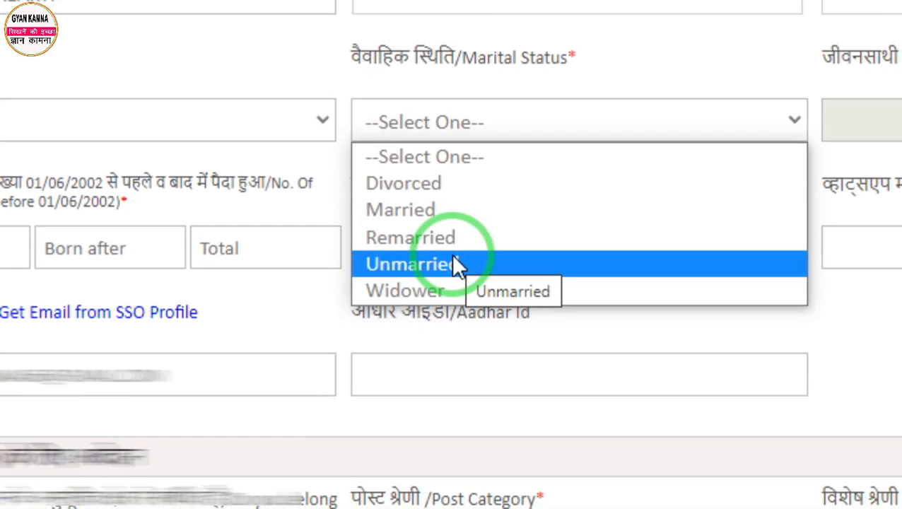
pyautogui.click(456, 264)
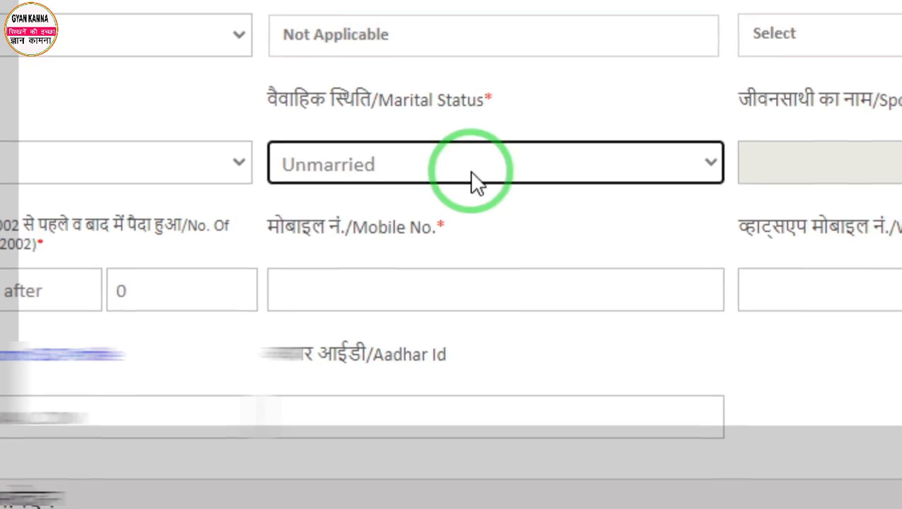
pyautogui.click(477, 178)
pyautogui.click(423, 257)
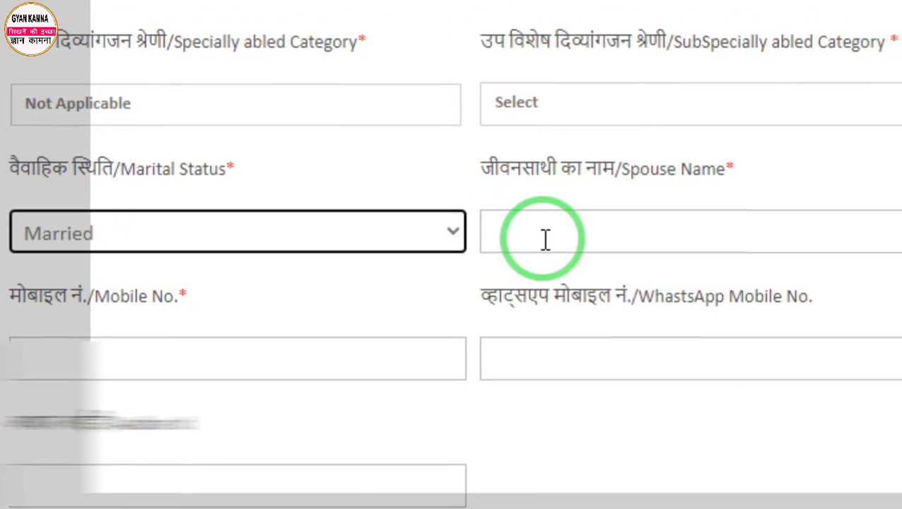
# - Examine the Spouse Name field that applies to a married candidate, marking it with a temporary red rectangle
pyautogui.hotkey('ctrl', 'shift', '3')
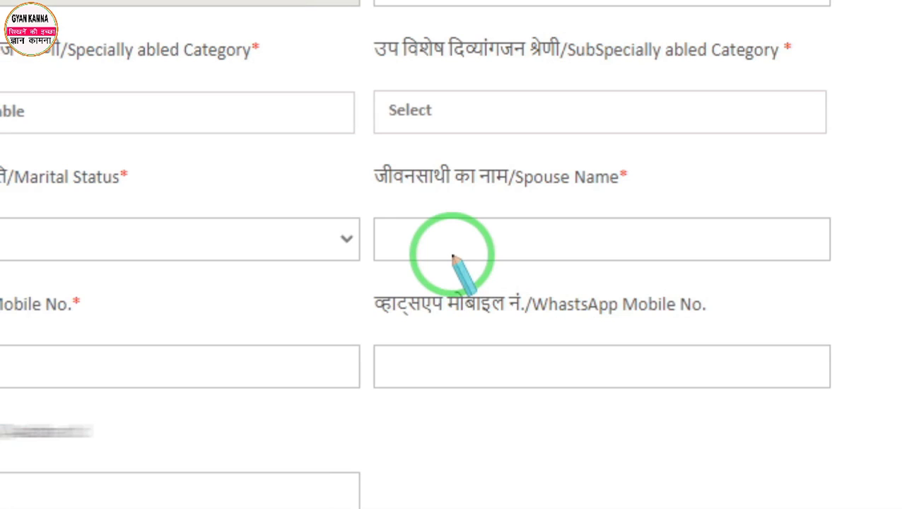
pyautogui.moveTo(355, 182); pyautogui.dragTo(404, 242)
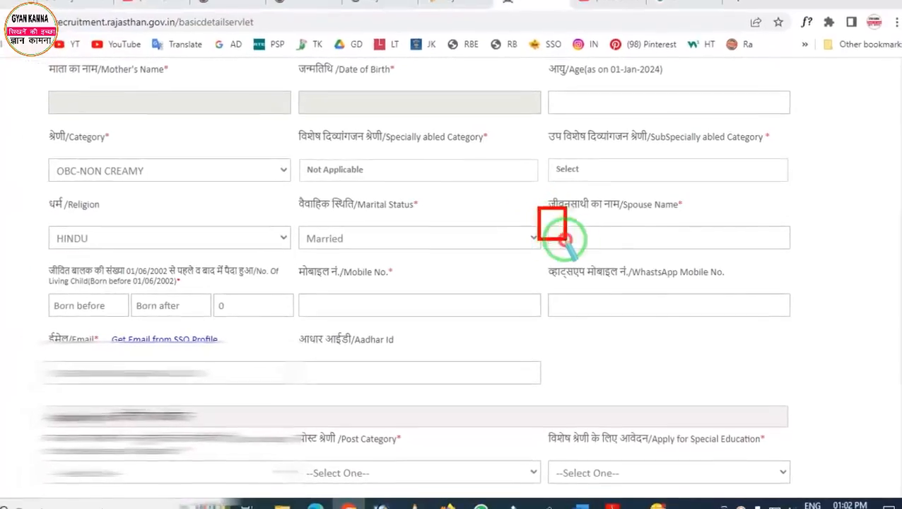
pyautogui.moveTo(566, 239); pyautogui.dragTo(679, 254)
pyautogui.rightClick(640, 248)
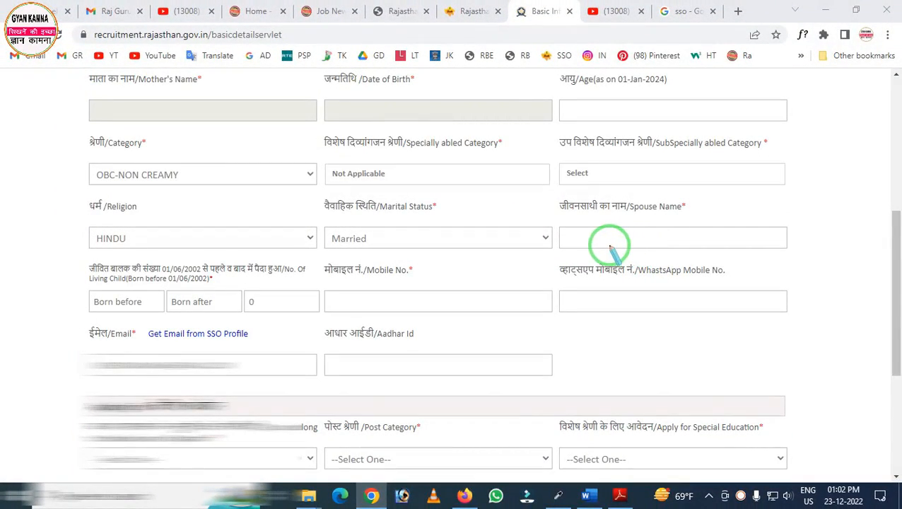
pyautogui.moveTo(550, 220)
pyautogui.mouseDown()
pyautogui.moveTo(562, 256)
pyautogui.moveTo(655, 256)
pyautogui.mouseUp()
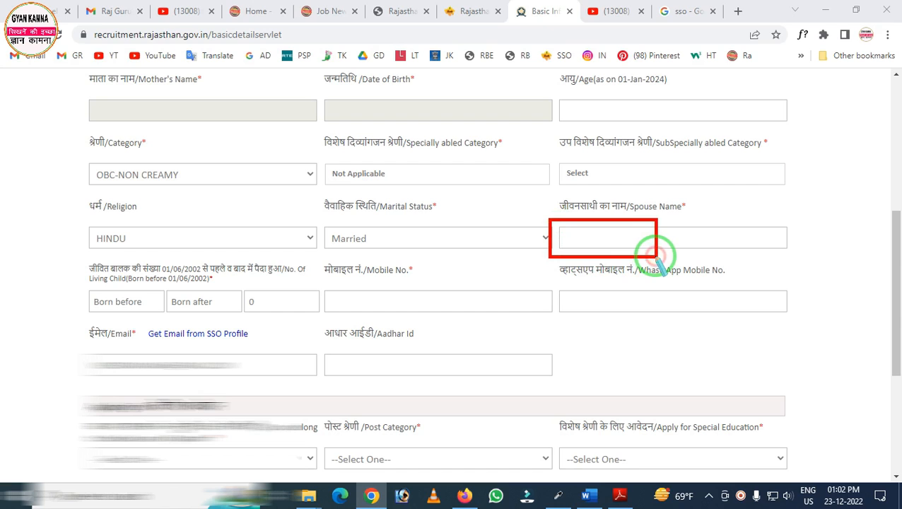
pyautogui.rightClick(644, 258)
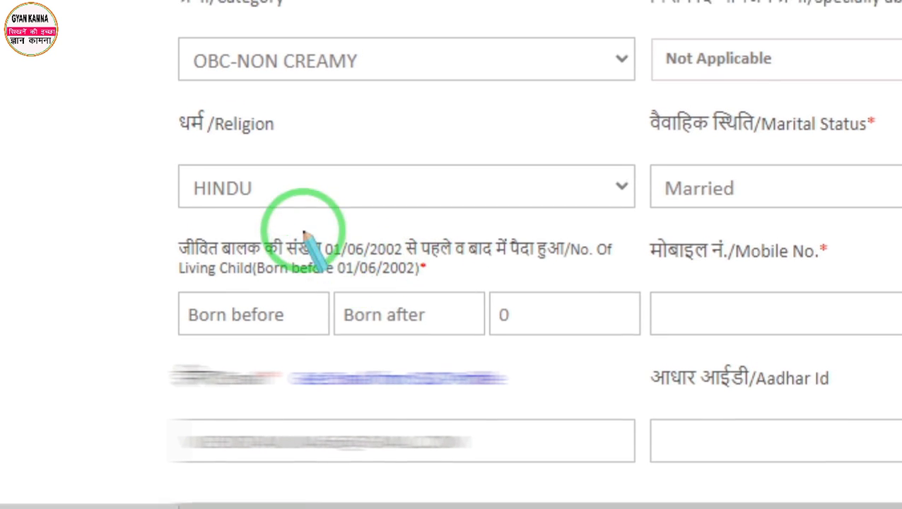
# - Examine the Born before and Born after boxes for the number of living children, marking each temporarily
pyautogui.moveTo(298, 227); pyautogui.dragTo(427, 268)
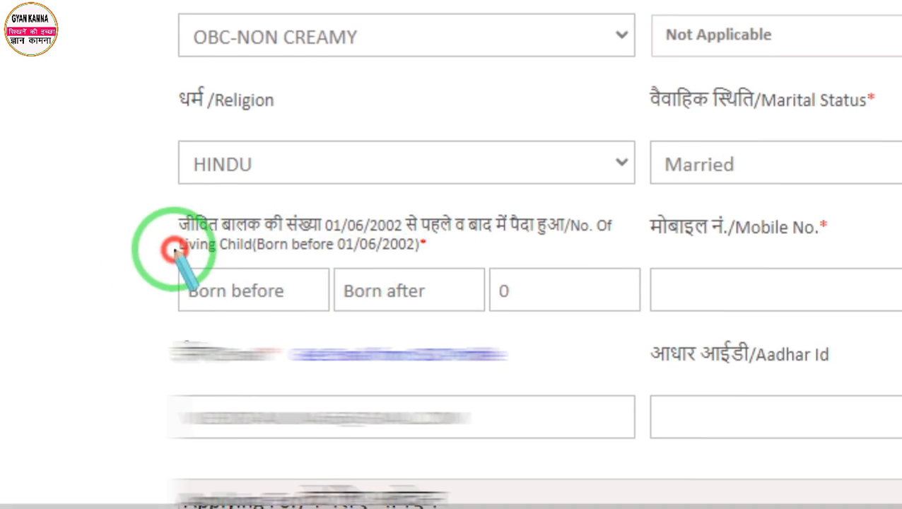
pyautogui.moveTo(173, 250)
pyautogui.mouseDown()
pyautogui.moveTo(238, 319)
pyautogui.moveTo(284, 326)
pyautogui.mouseUp()
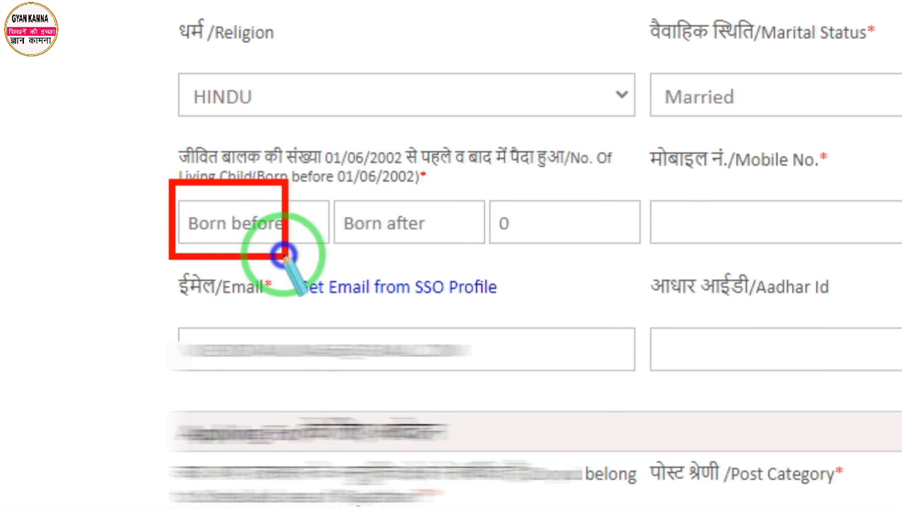
pyautogui.moveTo(285, 254); pyautogui.dragTo(287, 255)
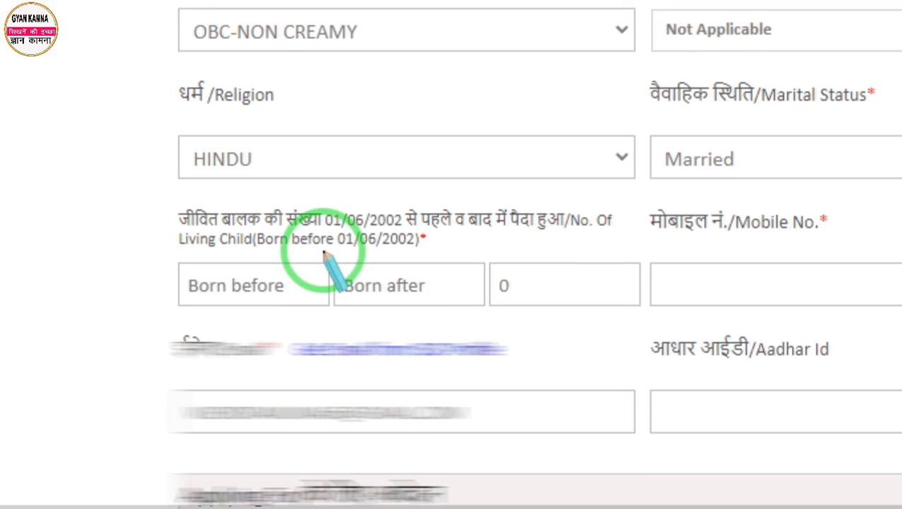
pyautogui.moveTo(318, 242)
pyautogui.mouseDown()
pyautogui.moveTo(447, 342)
pyautogui.moveTo(458, 315)
pyautogui.mouseUp()
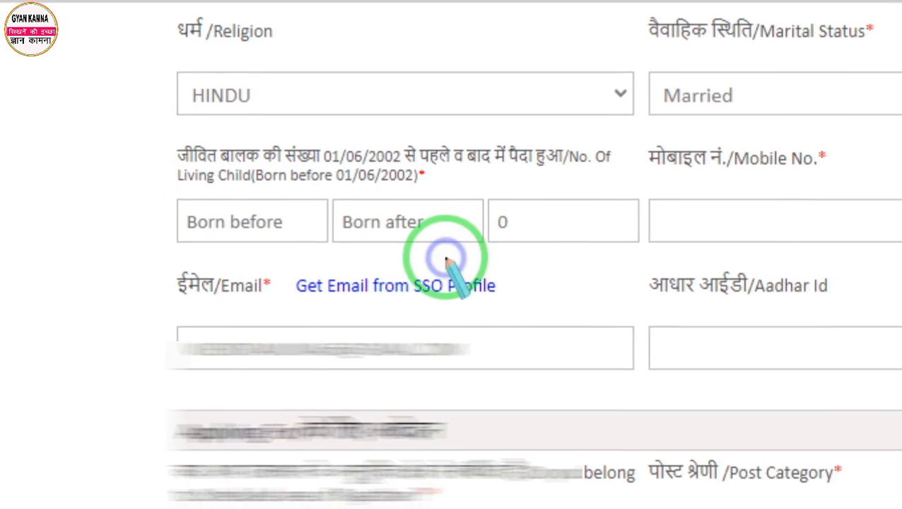
# - Enter 1 living child born before 01/06/2002 and 1 born after that date
pyautogui.click(278, 236)
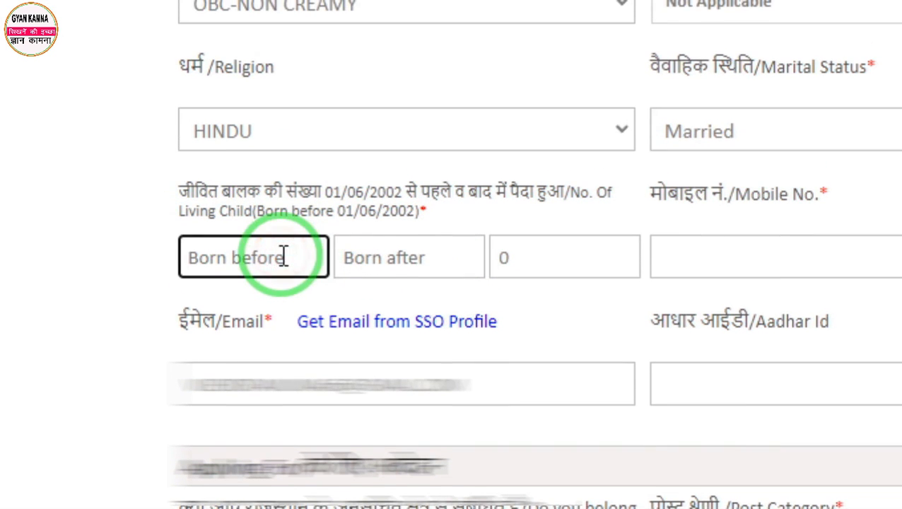
pyautogui.click(385, 256)
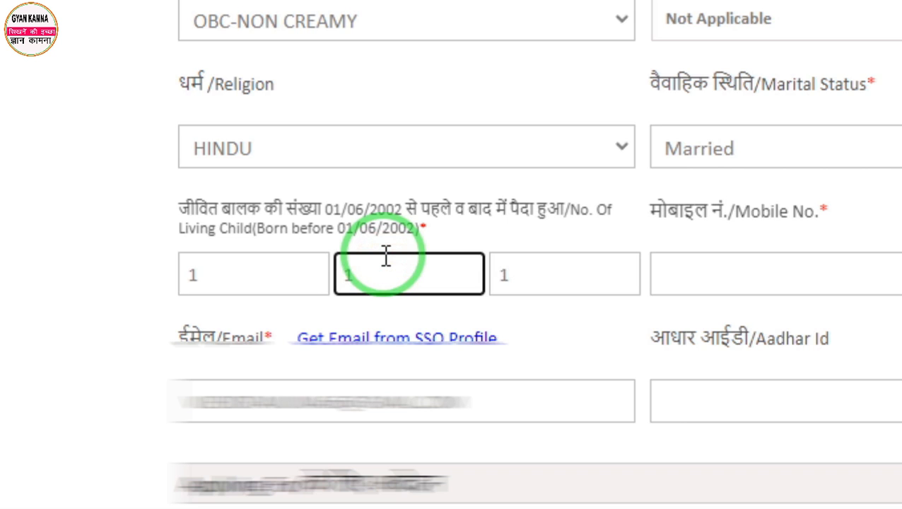
pyautogui.click(507, 267)
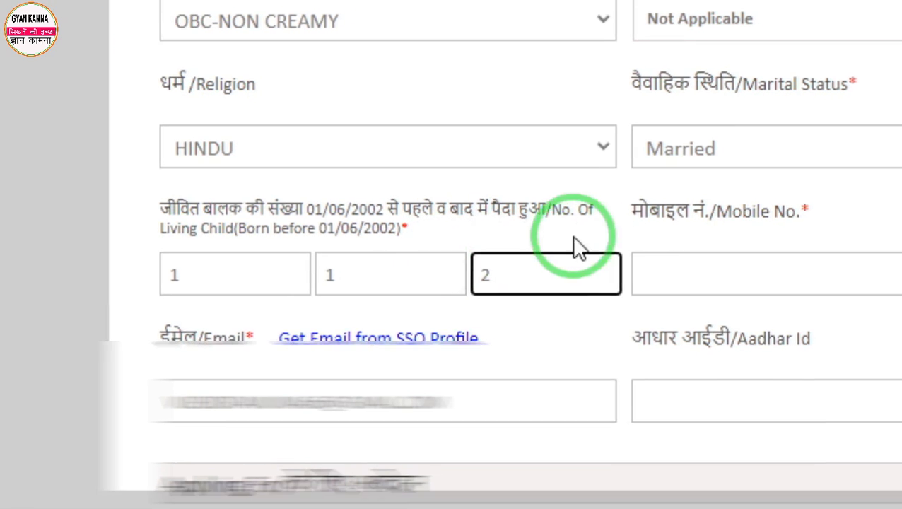
# - Examine the Mobile No., WhatsApp Mobile No. and Aadhar Id fields, marking them with temporary rectangles
pyautogui.hotkey('ctrl', 'alt', 'd')
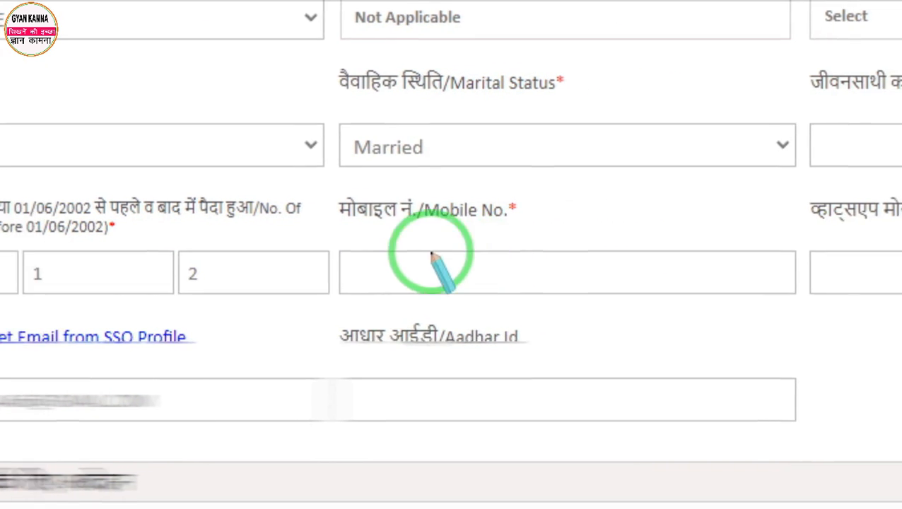
pyautogui.moveTo(388, 198)
pyautogui.mouseDown()
pyautogui.moveTo(560, 311)
pyautogui.moveTo(659, 331)
pyautogui.mouseUp()
pyautogui.moveTo(833, 185); pyautogui.dragTo(849, 234)
pyautogui.moveTo(626, 251); pyautogui.dragTo(886, 320)
pyautogui.rightClick(683, 269)
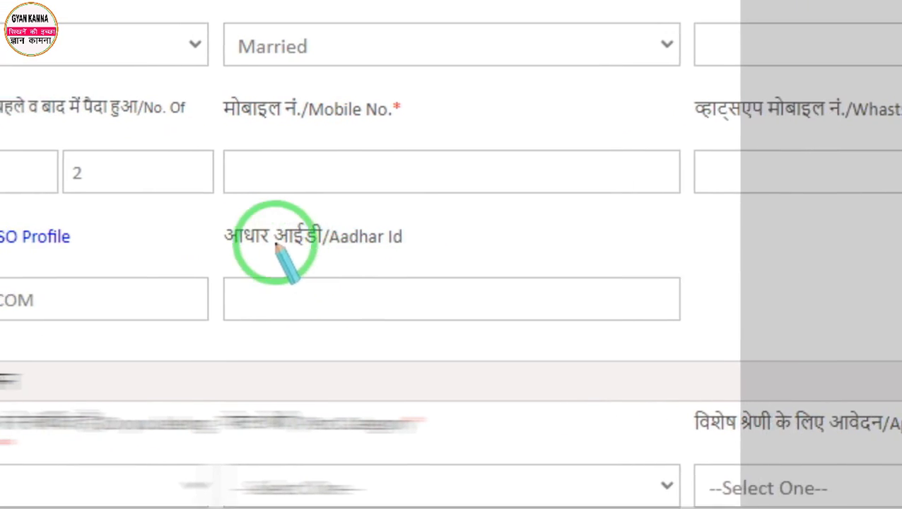
pyautogui.moveTo(225, 195)
pyautogui.mouseDown()
pyautogui.moveTo(220, 229)
pyautogui.moveTo(433, 351)
pyautogui.moveTo(521, 334)
pyautogui.mouseUp()
pyautogui.rightClick(359, 291)
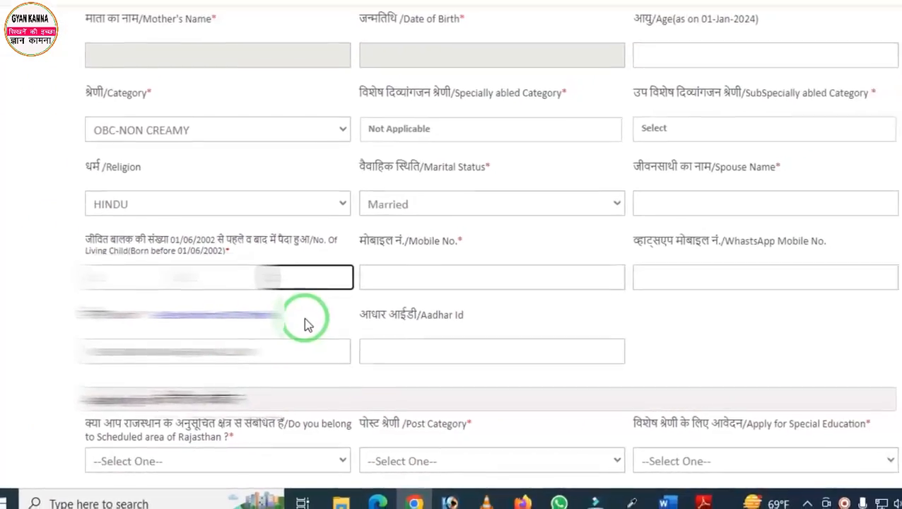
# - Answer No to belonging to the Scheduled area of Rajasthan and set the Post Category to General Education
pyautogui.scroll(-3, 318, 326)
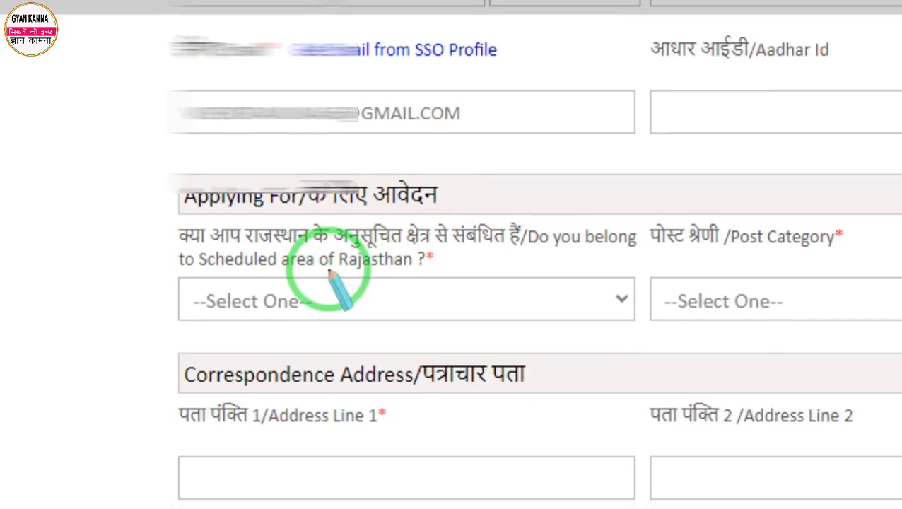
pyautogui.click(340, 305)
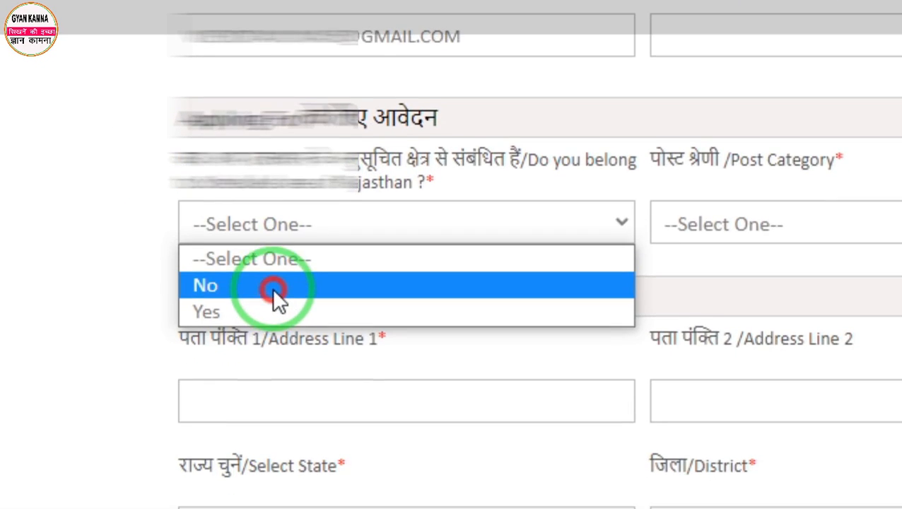
pyautogui.click(276, 318)
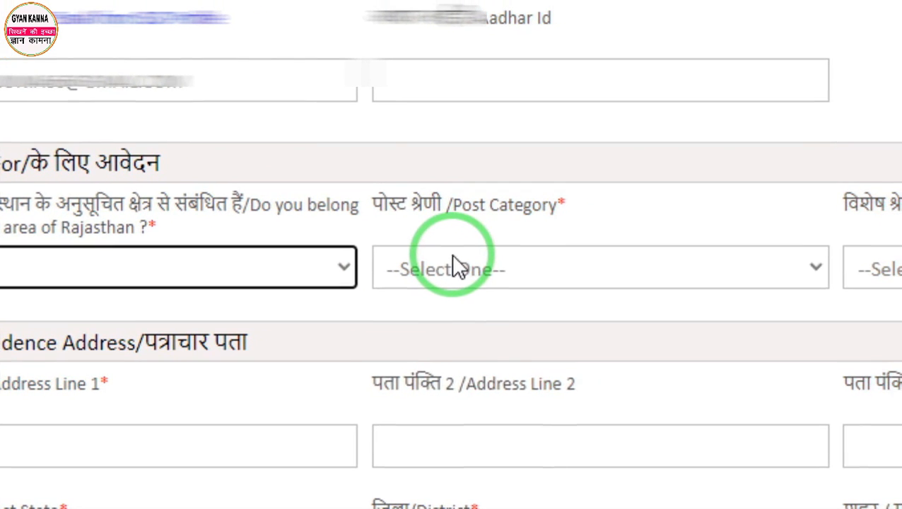
pyautogui.click(469, 256)
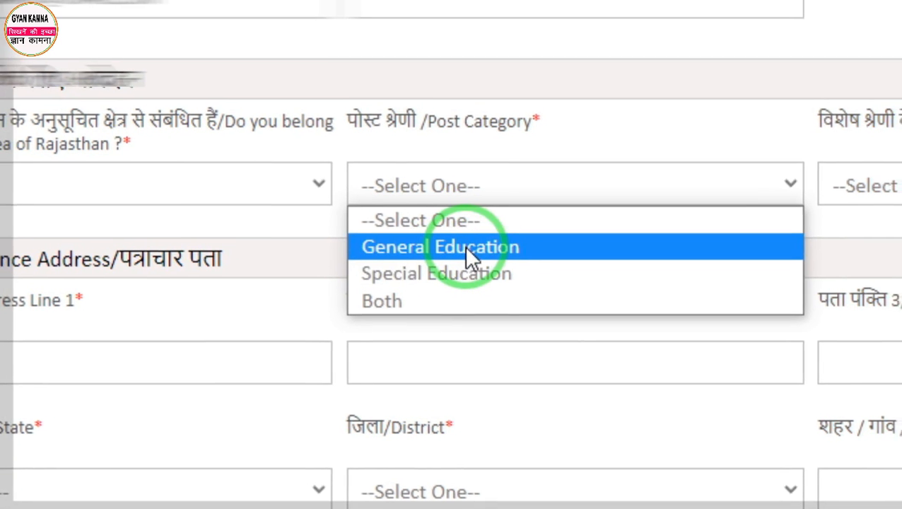
pyautogui.click(456, 256)
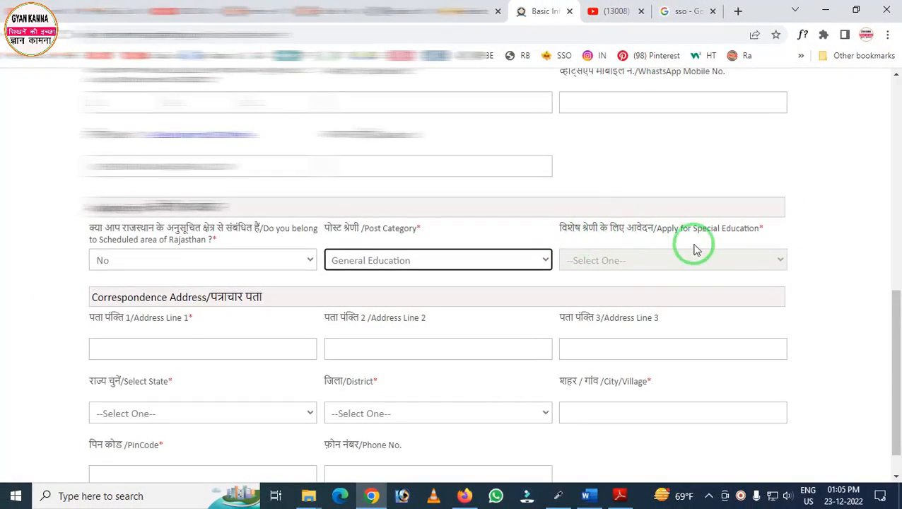
pyautogui.click(599, 263)
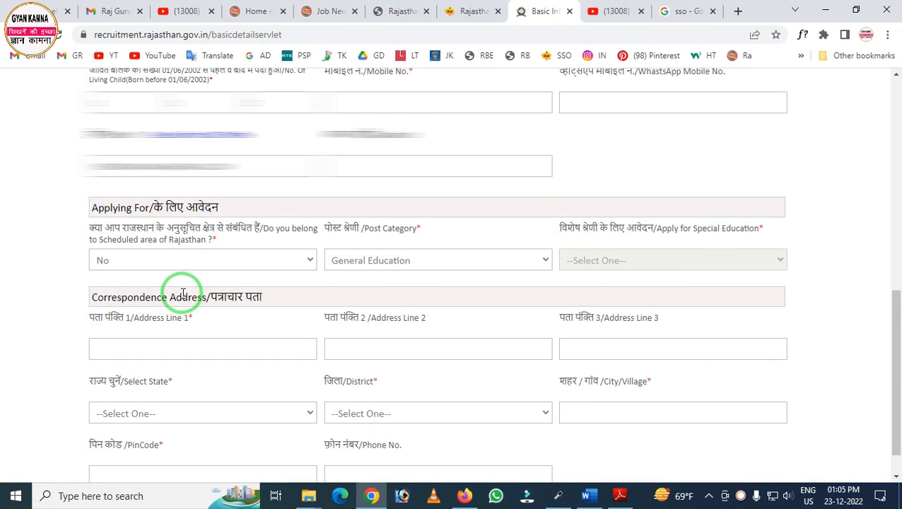
# - Examine the Correspondence Address section, marking it with a temporary rectangle
pyautogui.scroll(-1, 182, 293)
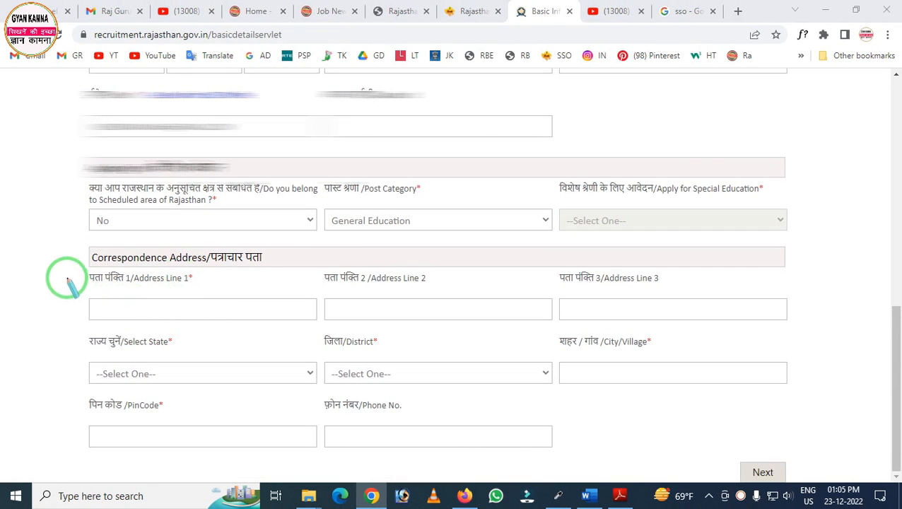
pyautogui.moveTo(39, 238)
pyautogui.mouseDown()
pyautogui.moveTo(298, 385)
pyautogui.moveTo(596, 449)
pyautogui.mouseUp()
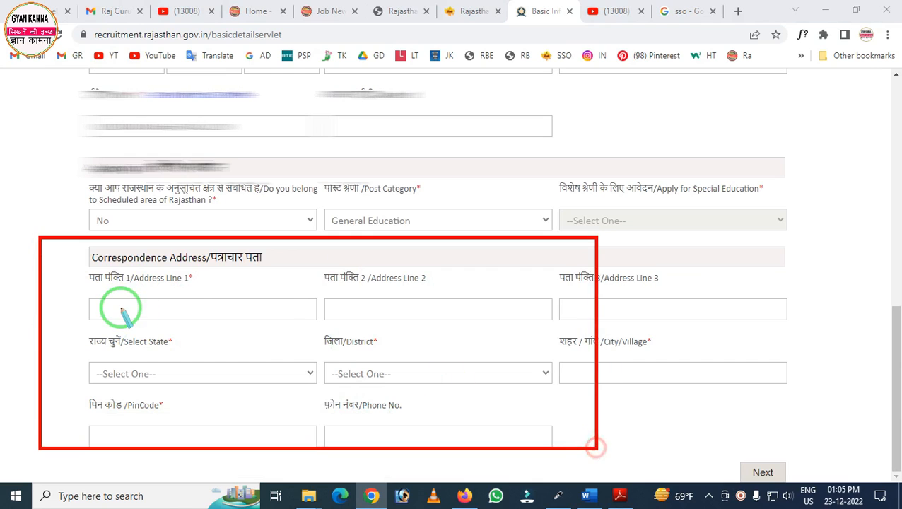
pyautogui.rightClick(121, 306)
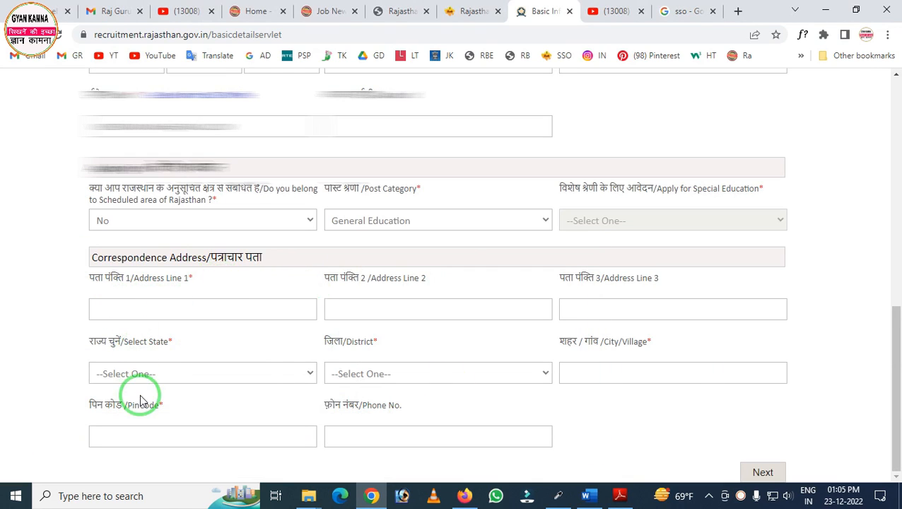
# - Set the correspondence address state to Rajasthan and the district to Jhunjhunu
pyautogui.click(157, 375)
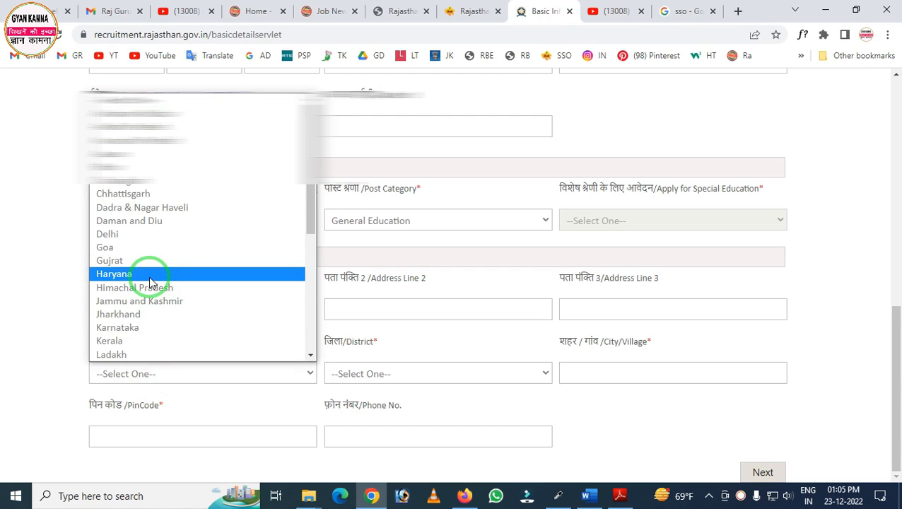
pyautogui.scroll(-2, 150, 283)
pyautogui.scroll(-3, 150, 283)
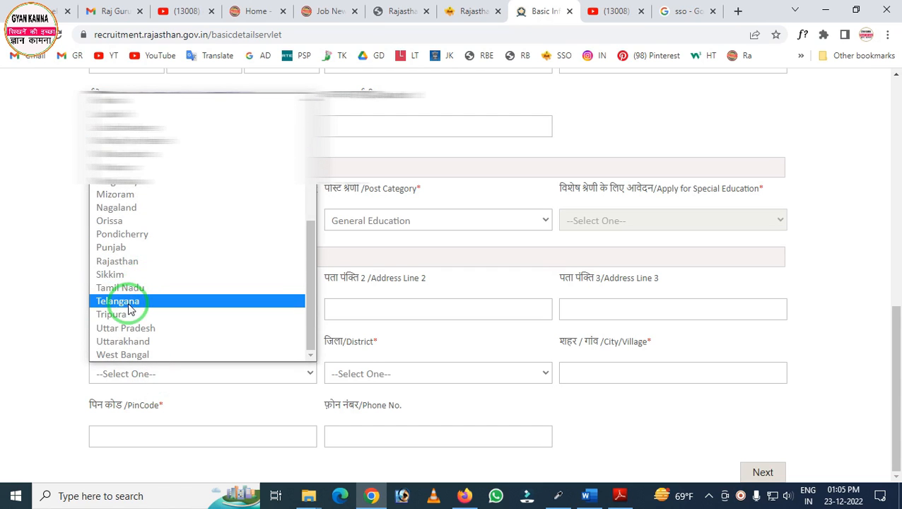
pyautogui.click(133, 261)
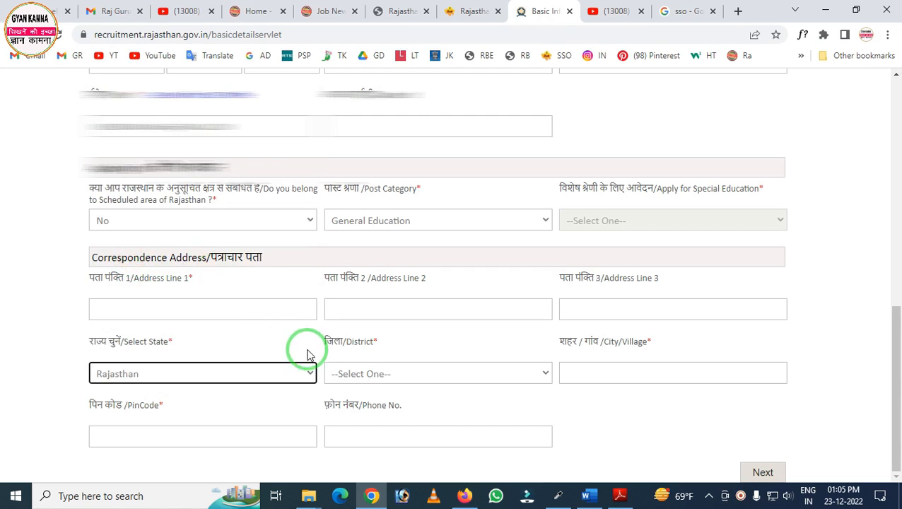
pyautogui.click(426, 375)
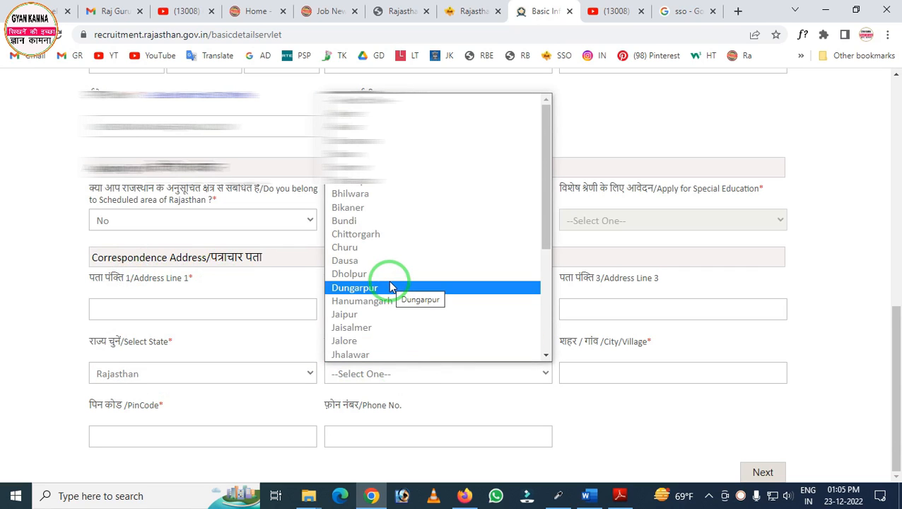
pyautogui.scroll(-3, 391, 287)
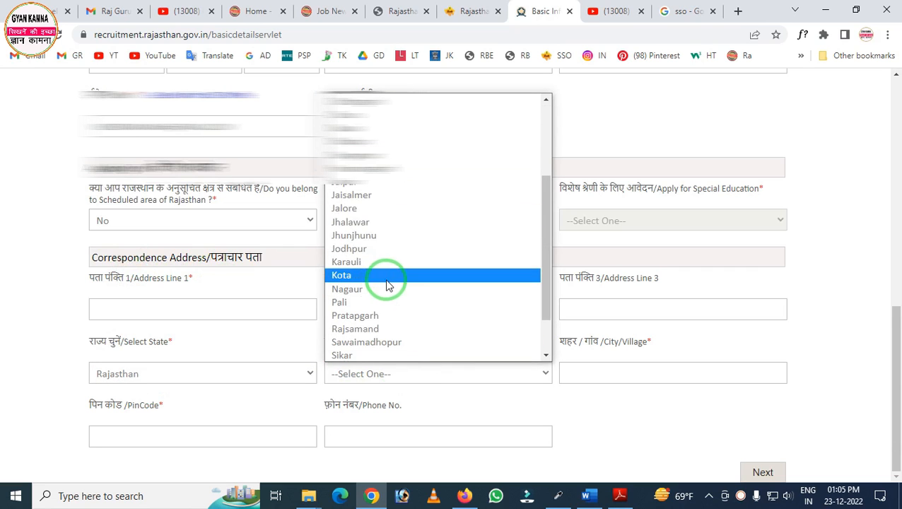
pyautogui.click(354, 237)
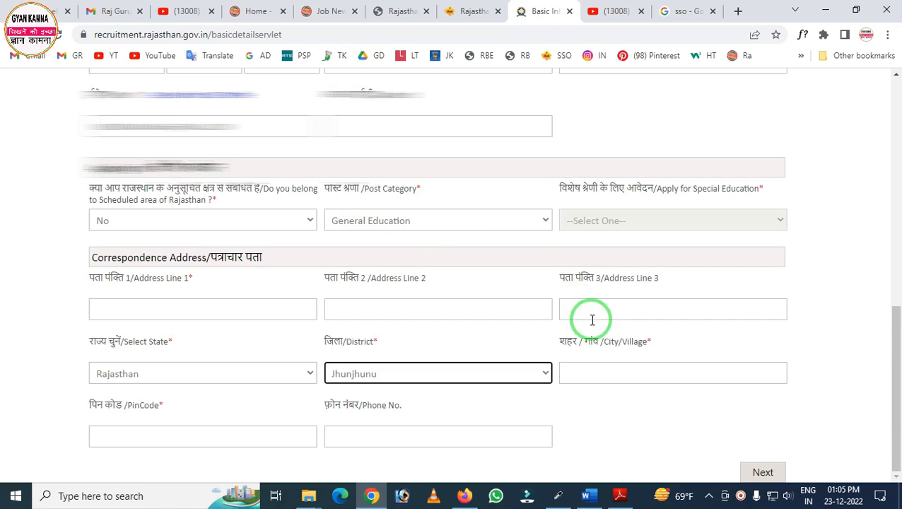
# - Examine the City/Village, PinCode and Phone No. fields, marking them with temporary rectangles
pyautogui.moveTo(548, 322); pyautogui.dragTo(664, 424)
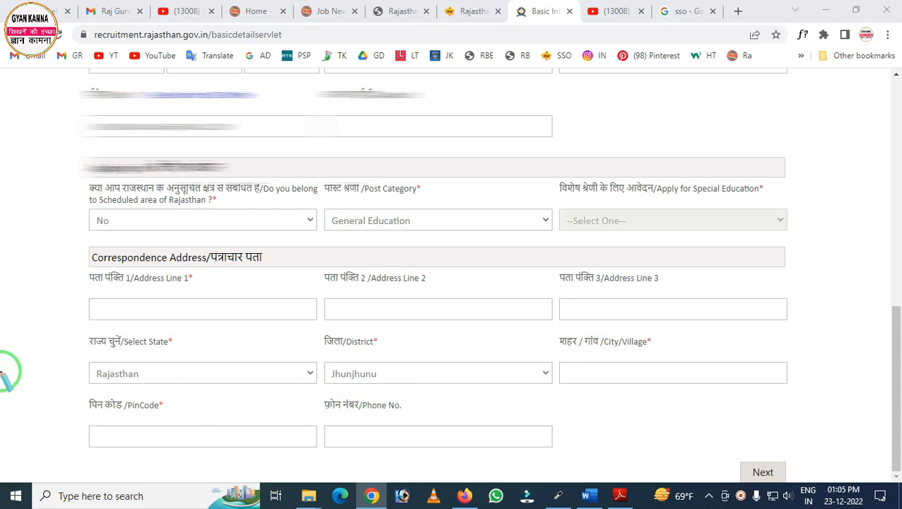
pyautogui.moveTo(47, 388); pyautogui.dragTo(271, 458)
pyautogui.moveTo(307, 396)
pyautogui.mouseDown()
pyautogui.moveTo(353, 475)
pyautogui.moveTo(470, 474)
pyautogui.mouseUp()
pyautogui.rightClick(417, 423)
# - Submit the Basic Details page and confirm that the given mobile number and email are correct
pyautogui.click(533, 362)
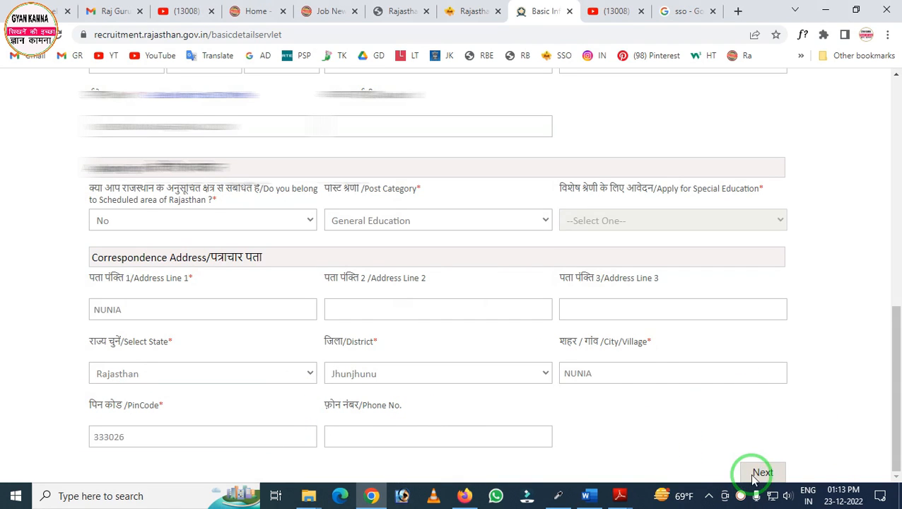
pyautogui.click(755, 473)
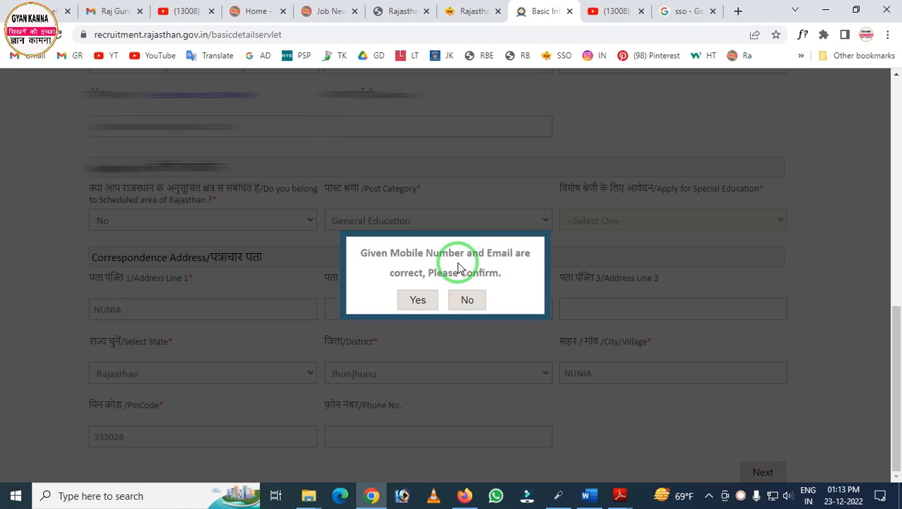
pyautogui.click(418, 301)
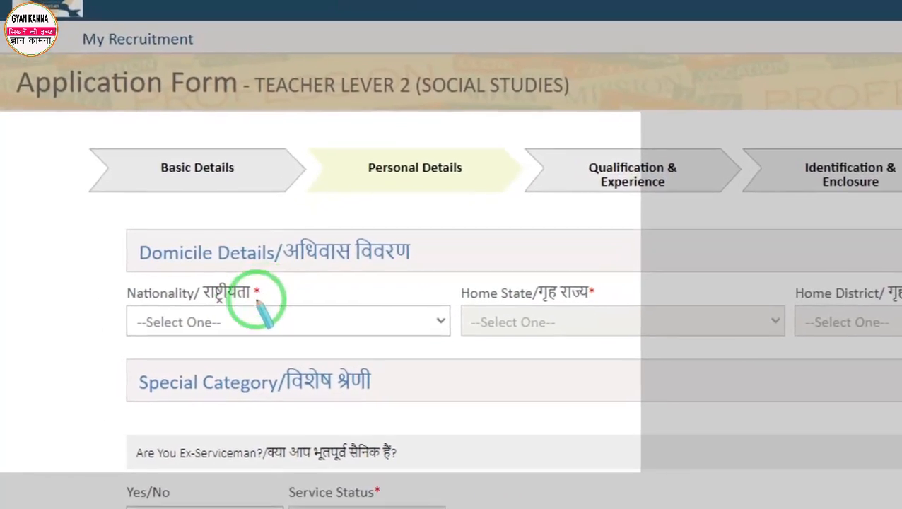
# - Fill in the Domicile Details with nationality Indian, home state Rajasthan and home district Jhunjhunu
pyautogui.click(169, 340)
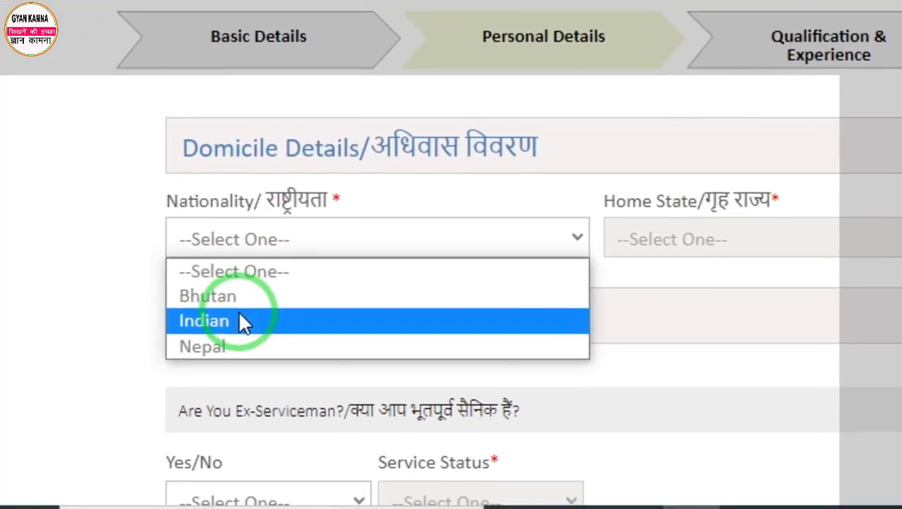
pyautogui.click(196, 355)
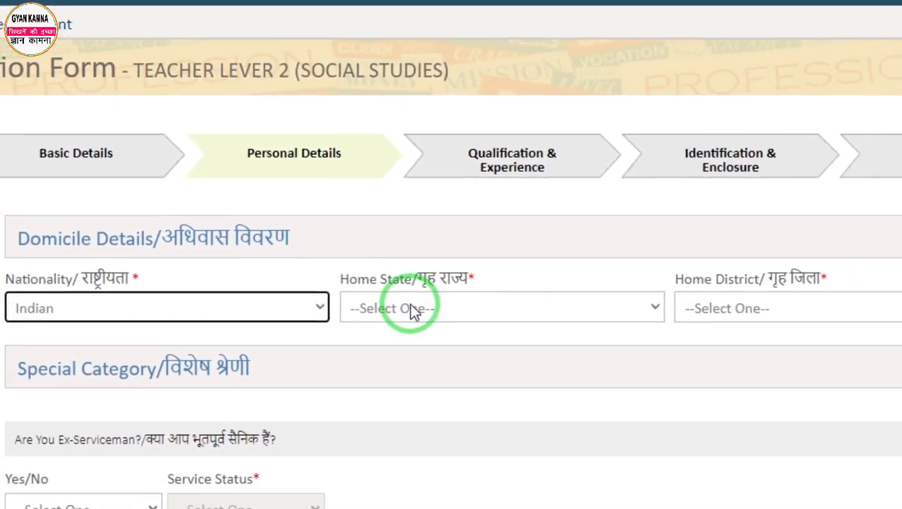
pyautogui.click(463, 269)
pyautogui.scroll(-5, 476, 137)
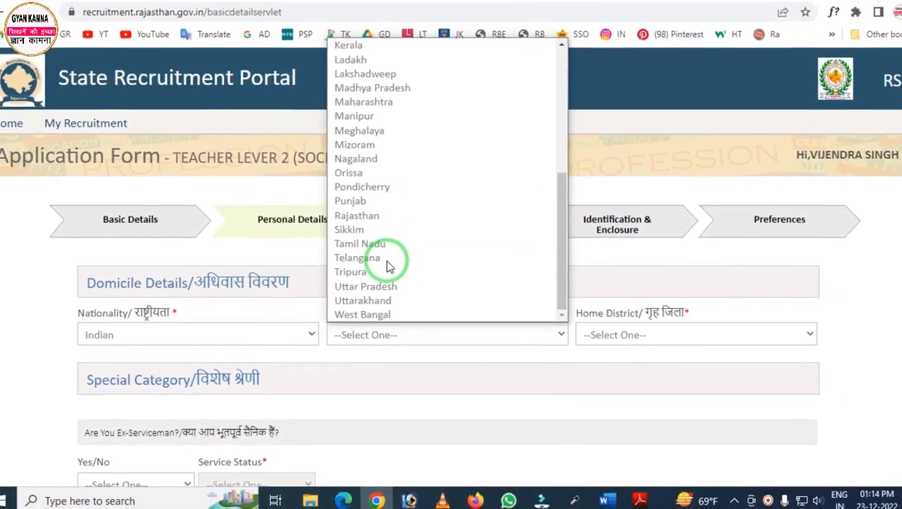
pyautogui.click(360, 216)
pyautogui.scroll(-1, 494, 331)
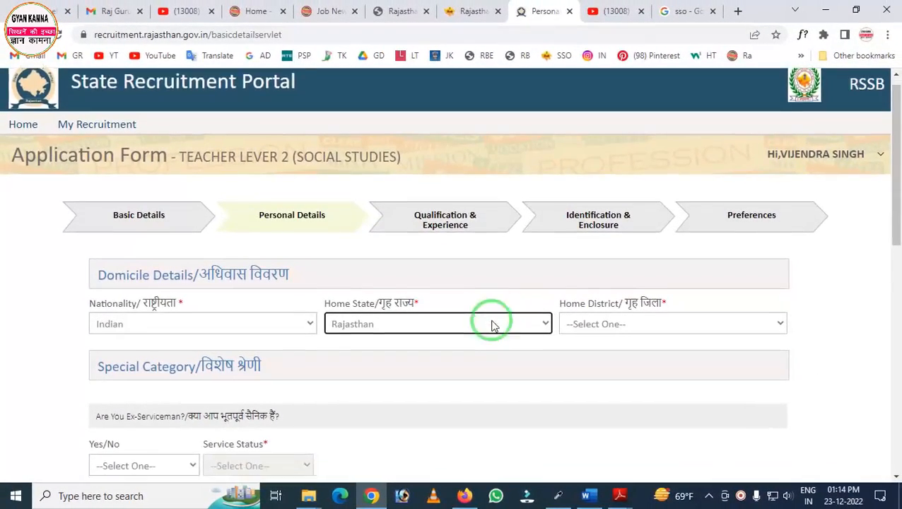
pyautogui.scroll(-1, 493, 325)
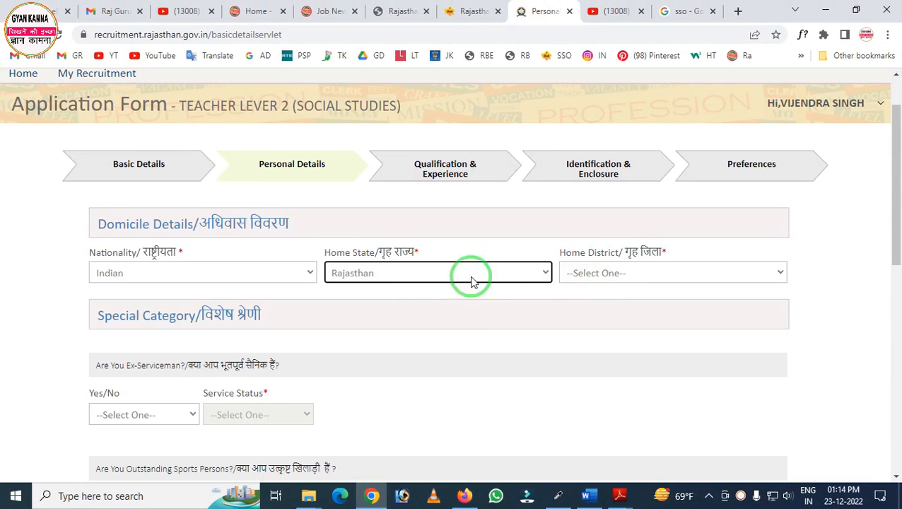
pyautogui.scroll(-1, 586, 281)
pyautogui.click(613, 222)
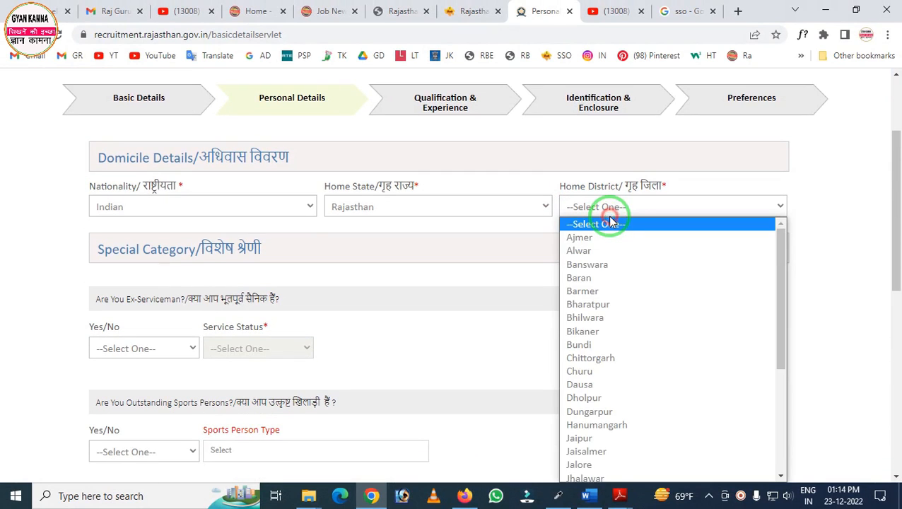
pyautogui.click(608, 360)
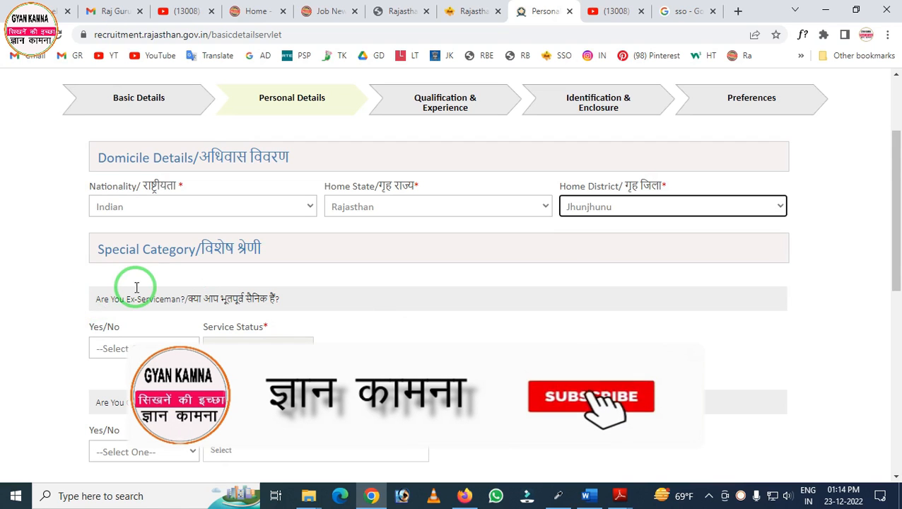
# - Answer Yes to Ex-Serviceman with service status In service and NOC Taken, and examine the NOC Letter No. and Date of NOC fields
pyautogui.scroll(-1, 163, 292)
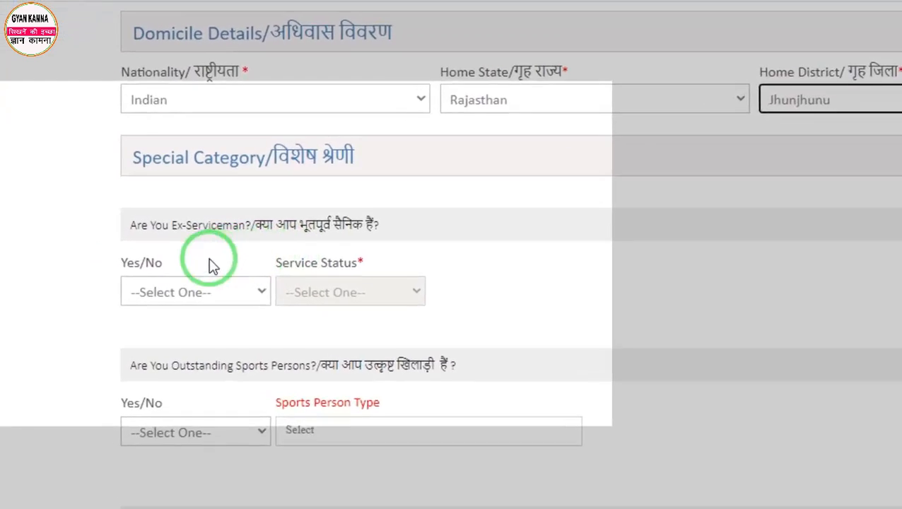
pyautogui.click(119, 282)
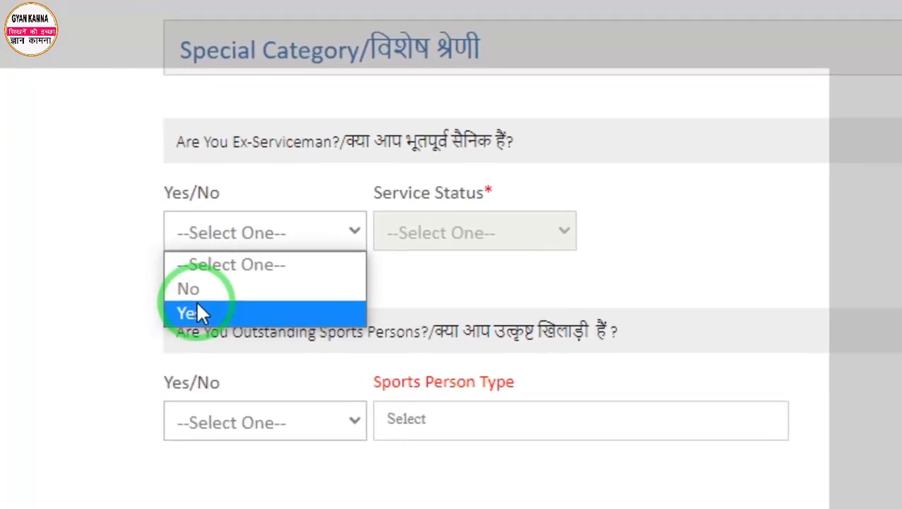
pyautogui.click(183, 344)
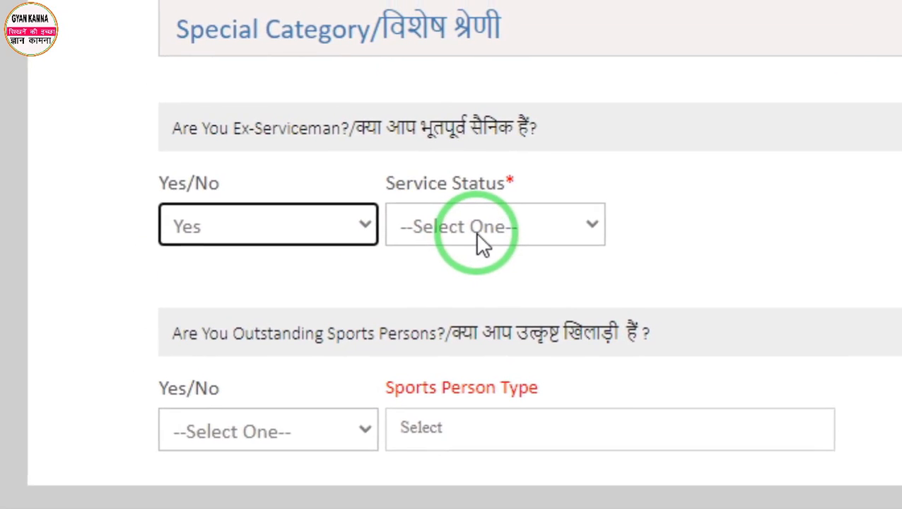
pyautogui.click(437, 240)
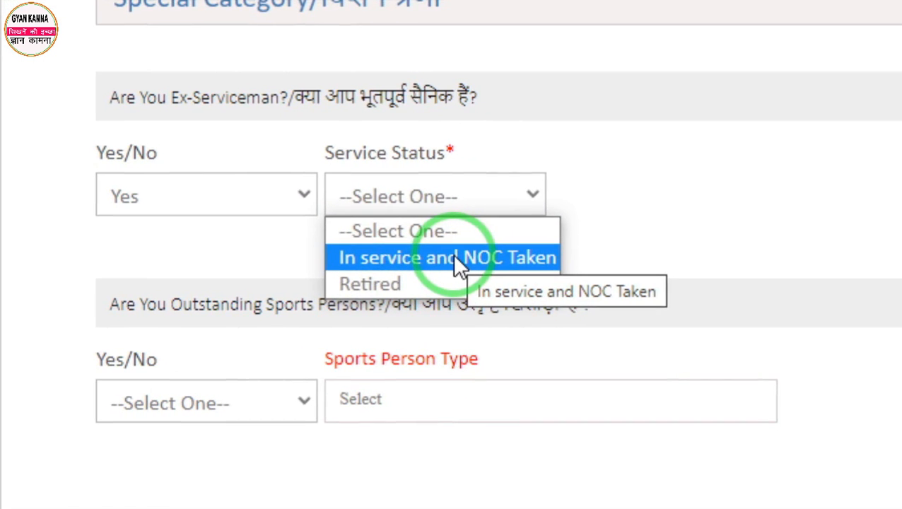
pyautogui.click(454, 257)
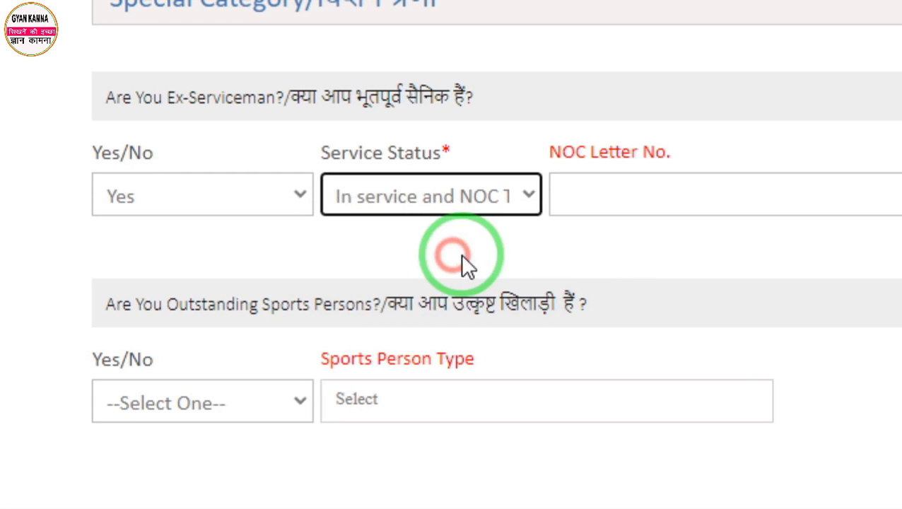
pyautogui.moveTo(427, 195); pyautogui.dragTo(541, 263)
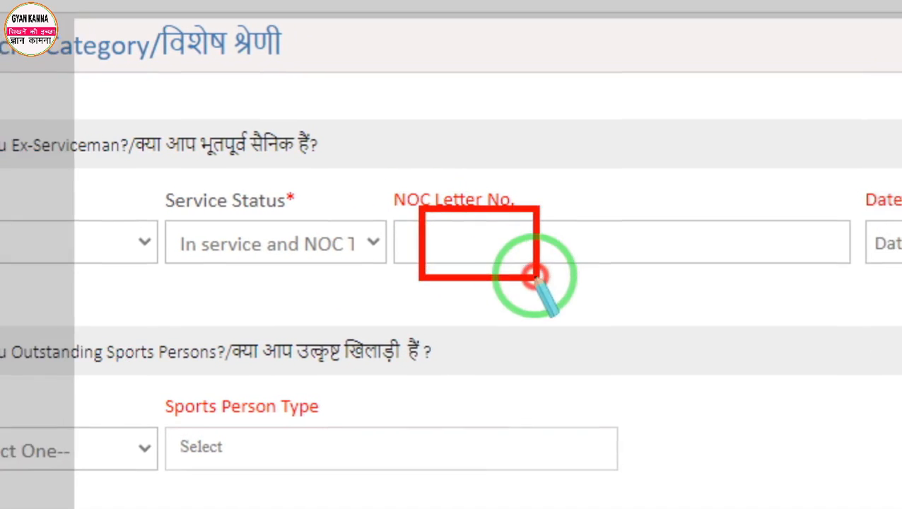
pyautogui.moveTo(606, 208); pyautogui.dragTo(767, 298)
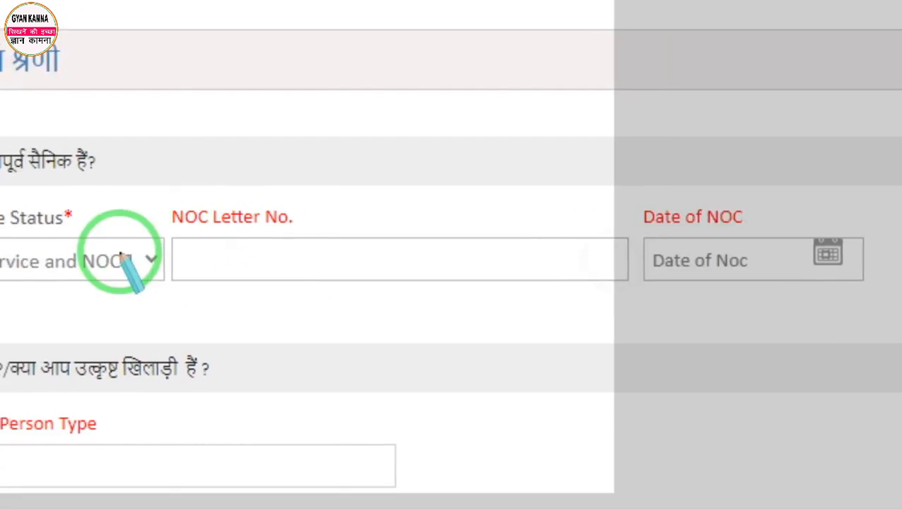
# - Switch the service status to Retired and examine the PPO No. and adjoining date fields, marking them temporarily
pyautogui.click(10, 242)
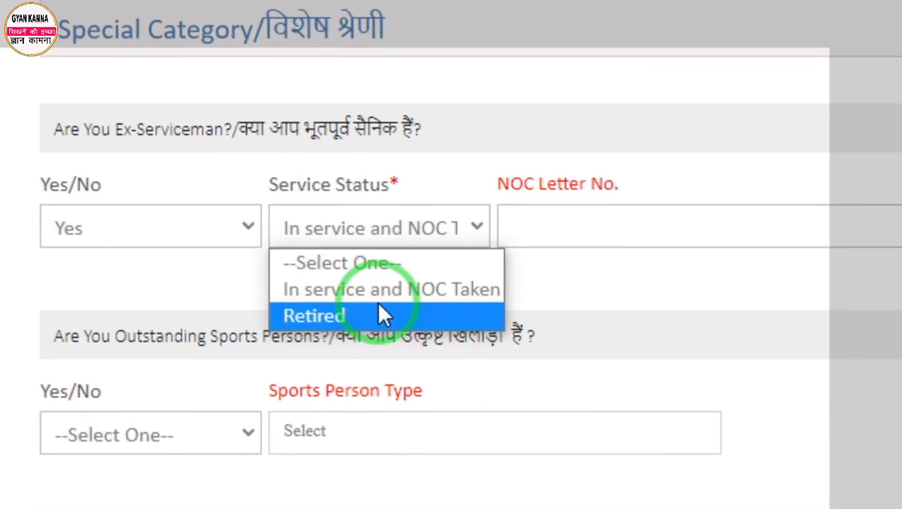
pyautogui.click(319, 343)
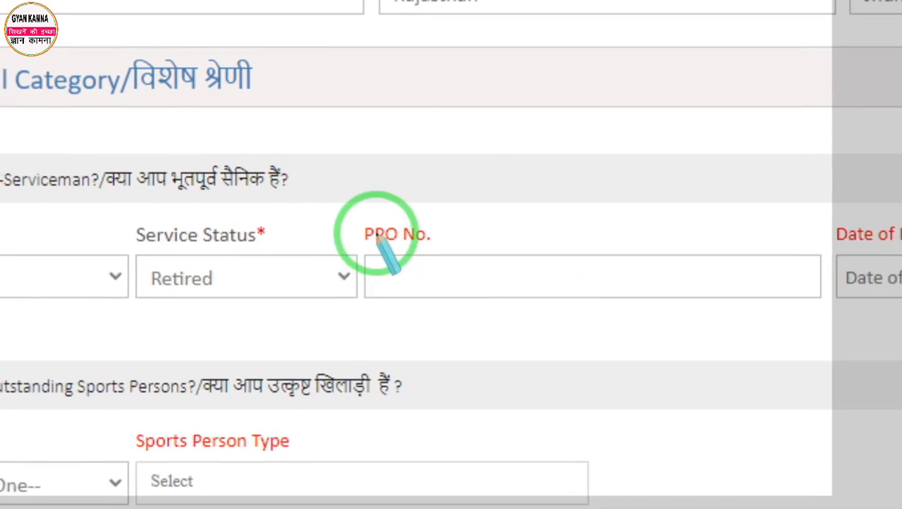
pyautogui.moveTo(377, 235)
pyautogui.mouseDown()
pyautogui.moveTo(422, 306)
pyautogui.moveTo(647, 304)
pyautogui.mouseUp()
pyautogui.rightClick(654, 298)
pyautogui.moveTo(598, 172)
pyautogui.mouseDown()
pyautogui.moveTo(706, 290)
pyautogui.moveTo(880, 311)
pyautogui.mouseUp()
pyautogui.rightClick(523, 168)
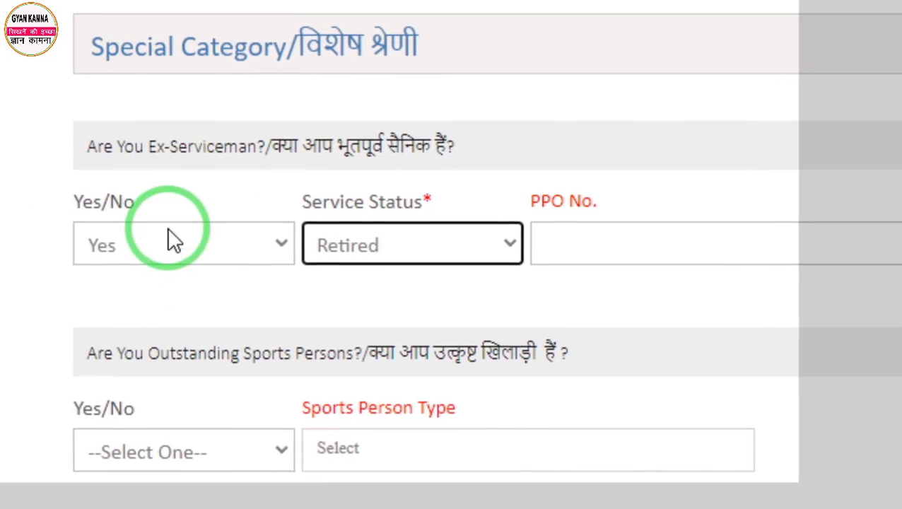
# - Answer No to the Ex-Serviceman question
pyautogui.click(170, 237)
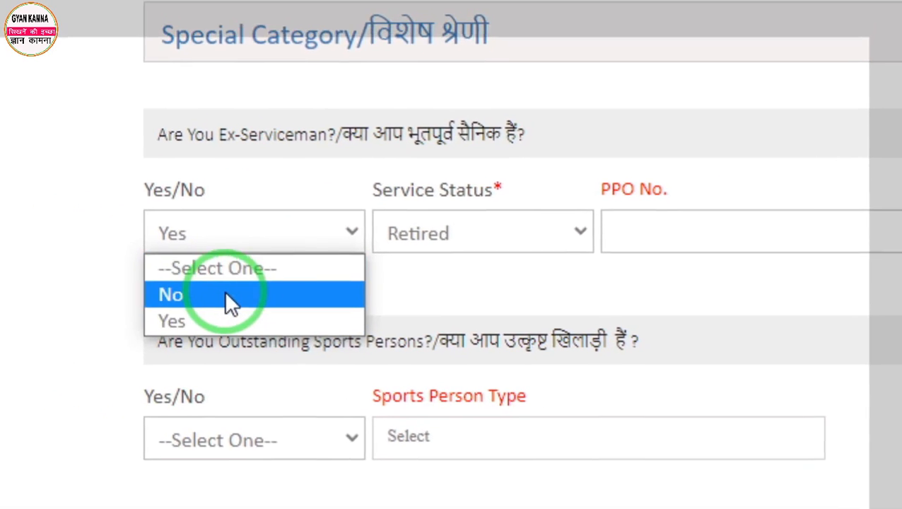
pyautogui.click(205, 314)
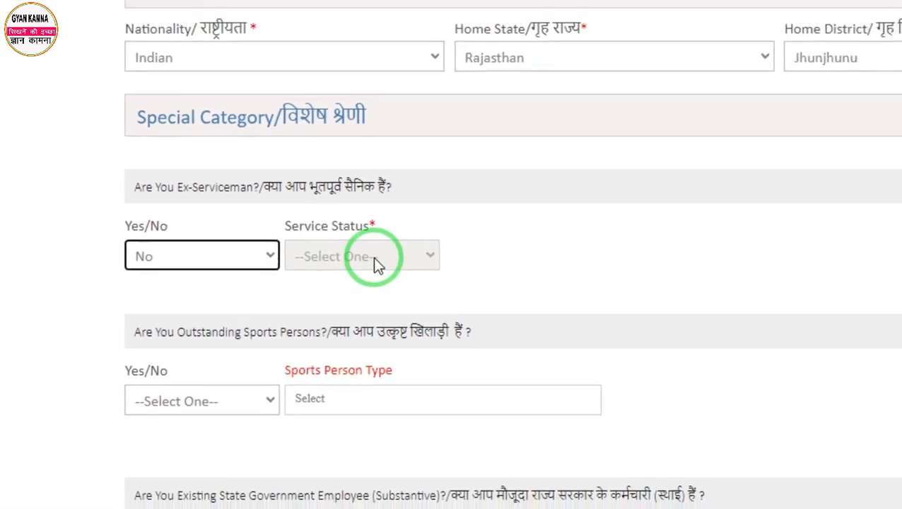
# - Answer Yes to the Outstanding Sports Persons question
pyautogui.scroll(-2, 520, 209)
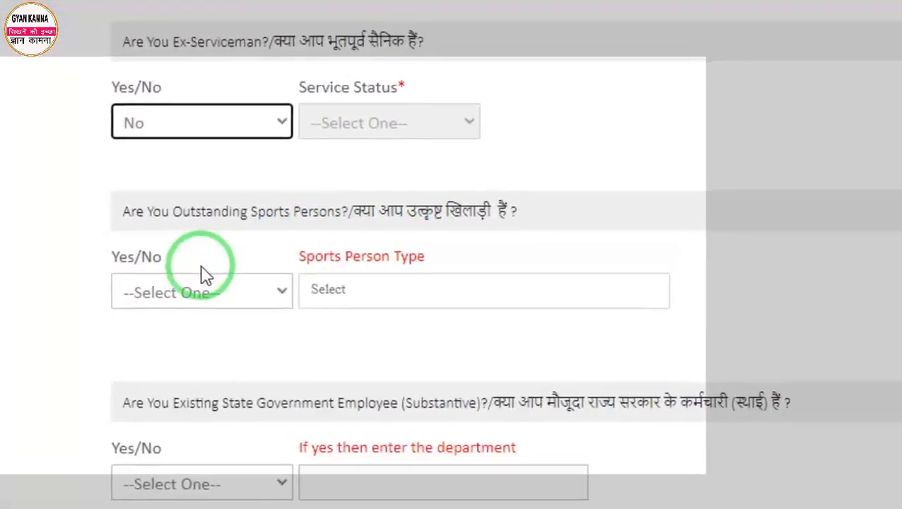
pyautogui.click(221, 285)
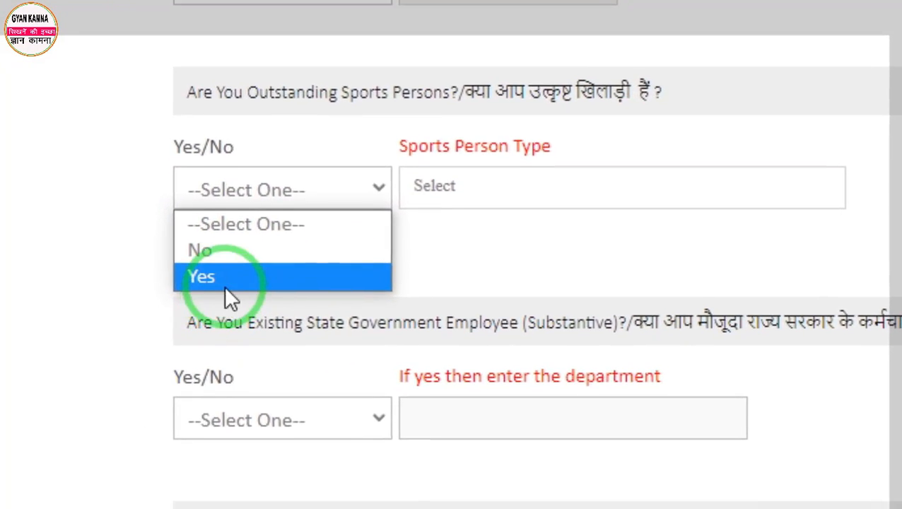
pyautogui.click(225, 281)
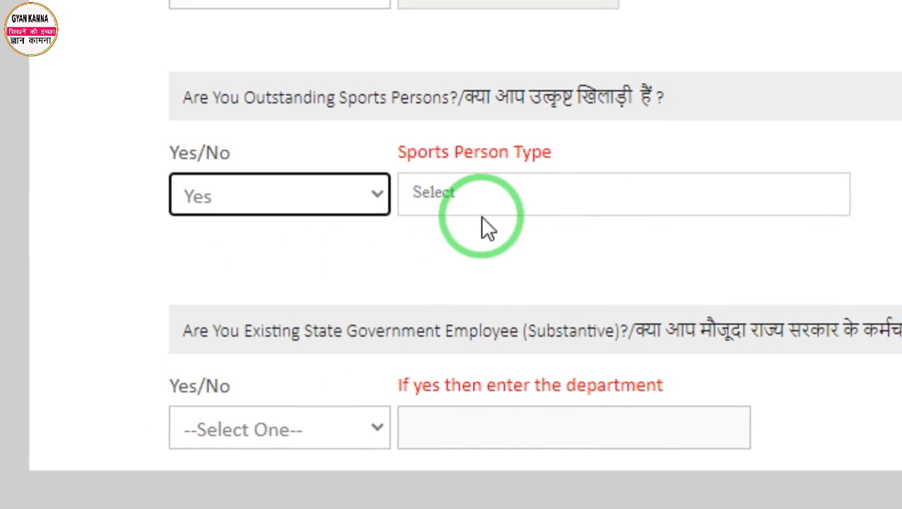
# - Set the Sports Person Type to National and answer Yes to participation in any tournament
pyautogui.click(508, 194)
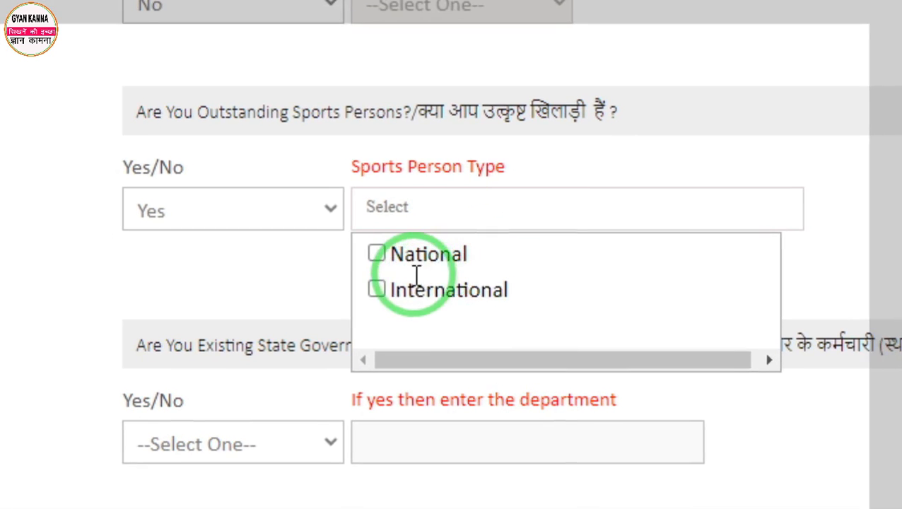
pyautogui.click(399, 247)
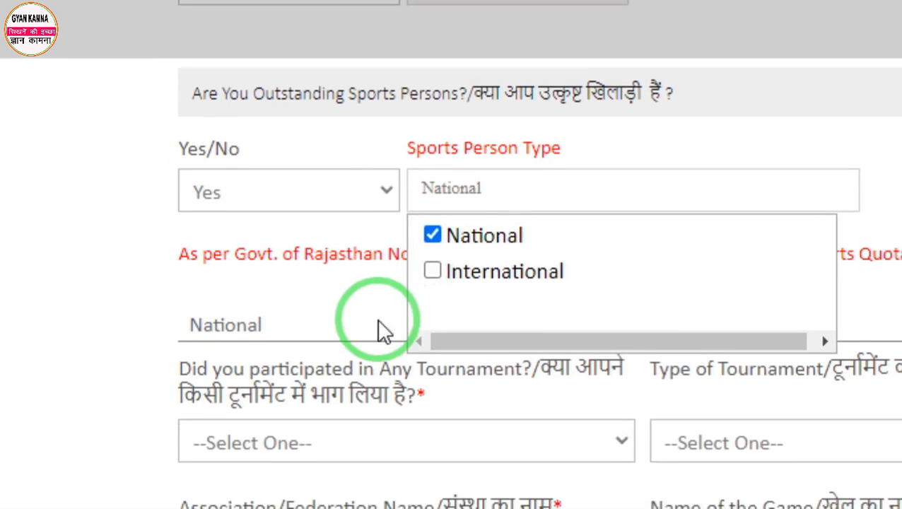
pyautogui.click(314, 329)
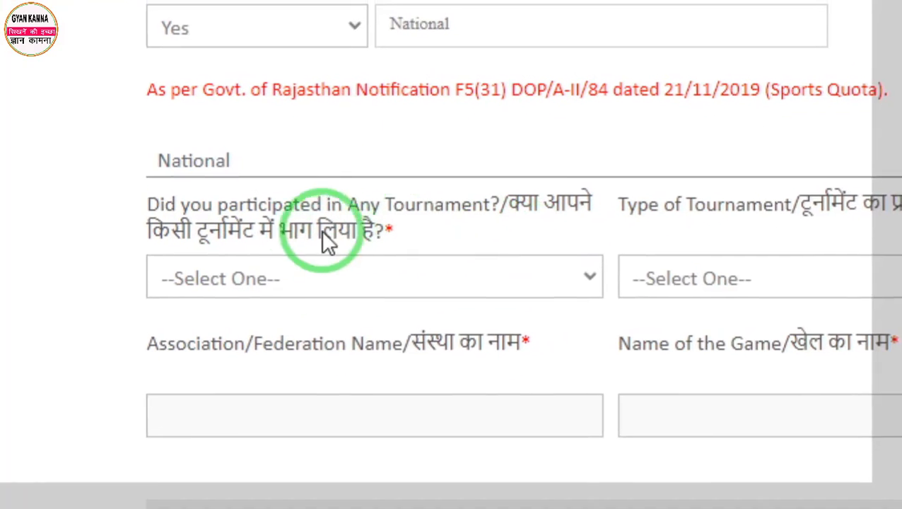
pyautogui.click(332, 271)
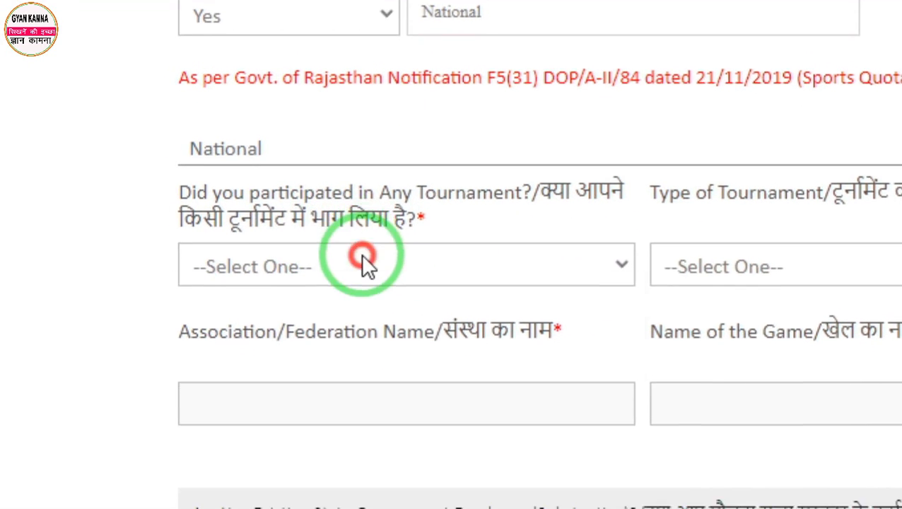
pyautogui.click(304, 335)
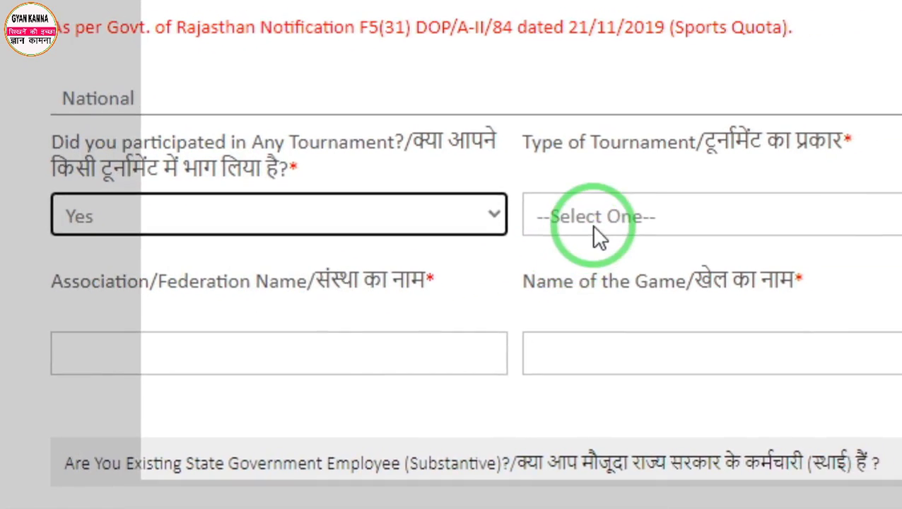
# - Set the Type of Tournament to Individual and the Type of medal to Gold/Winner
pyautogui.click(541, 232)
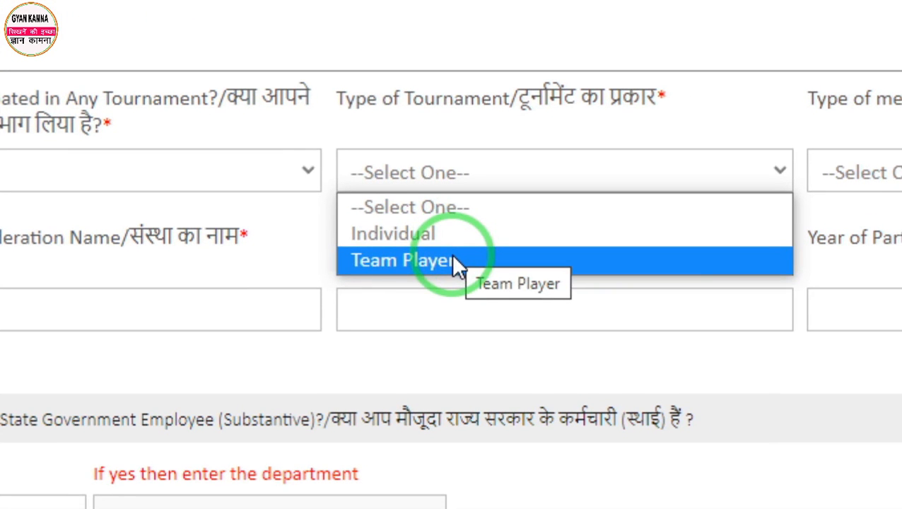
pyautogui.click(451, 243)
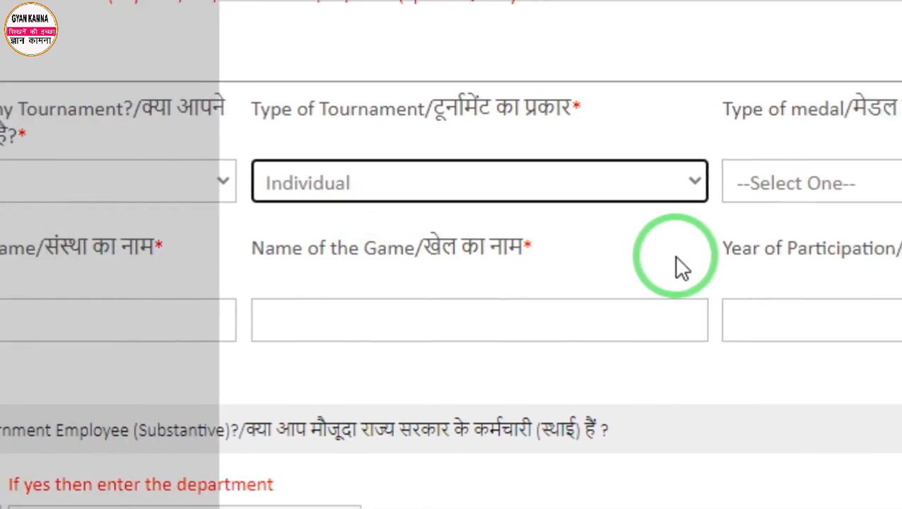
pyautogui.click(767, 189)
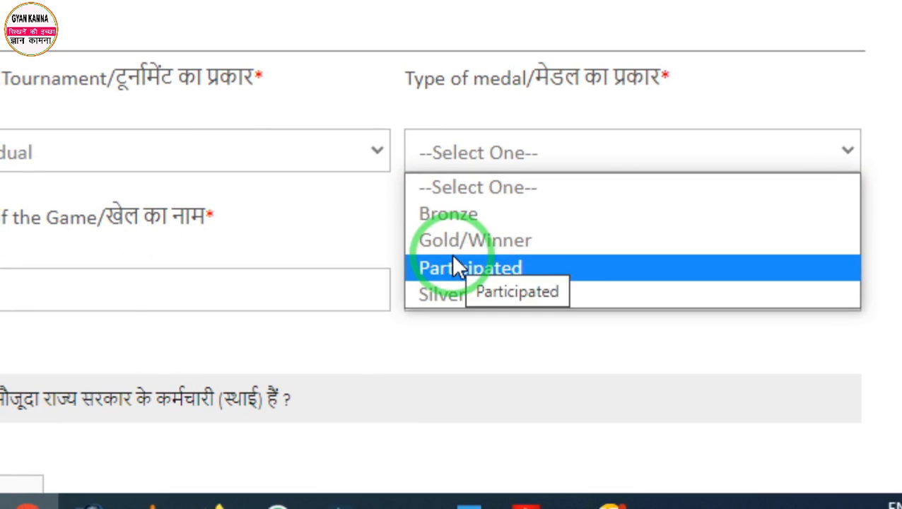
pyautogui.click(456, 248)
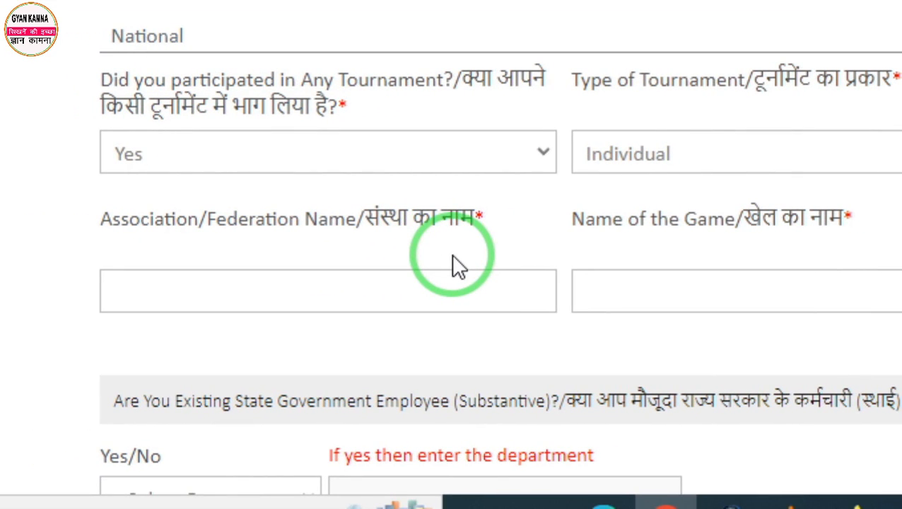
# - Examine the Association/Federation Name, Name of the Game and Year of Participation fields, marking them temporarily
pyautogui.hotkey('ctrl', 'shift', 'd')
pyautogui.moveTo(300, 214)
pyautogui.mouseDown()
pyautogui.moveTo(324, 268)
pyautogui.moveTo(470, 312)
pyautogui.mouseUp()
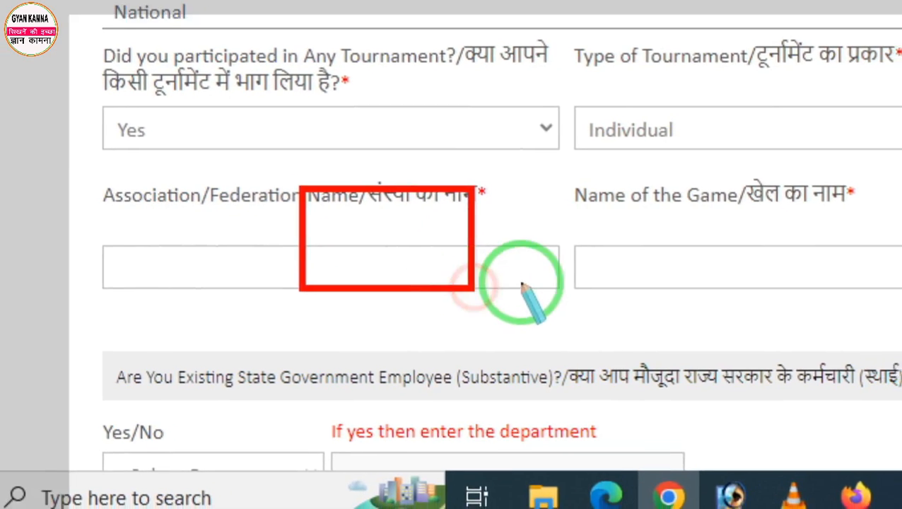
pyautogui.moveTo(645, 161); pyautogui.dragTo(901, 334)
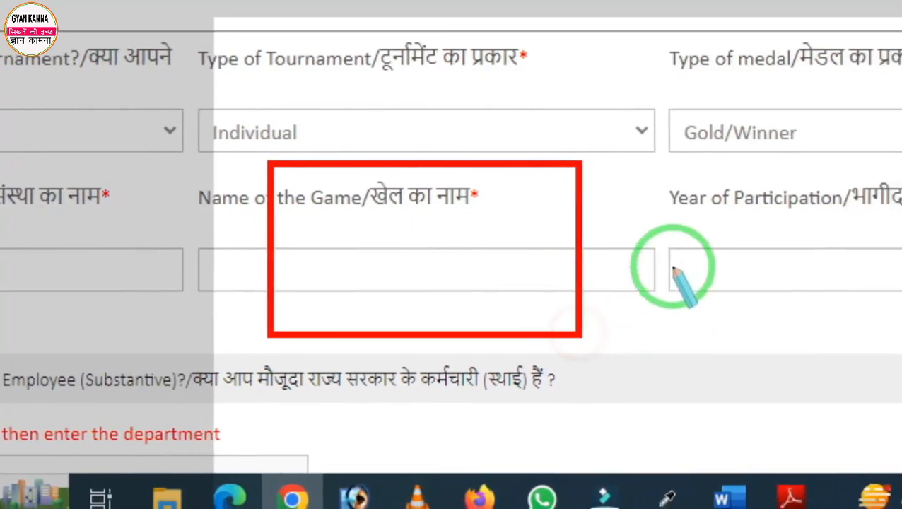
pyautogui.moveTo(662, 168); pyautogui.dragTo(901, 344)
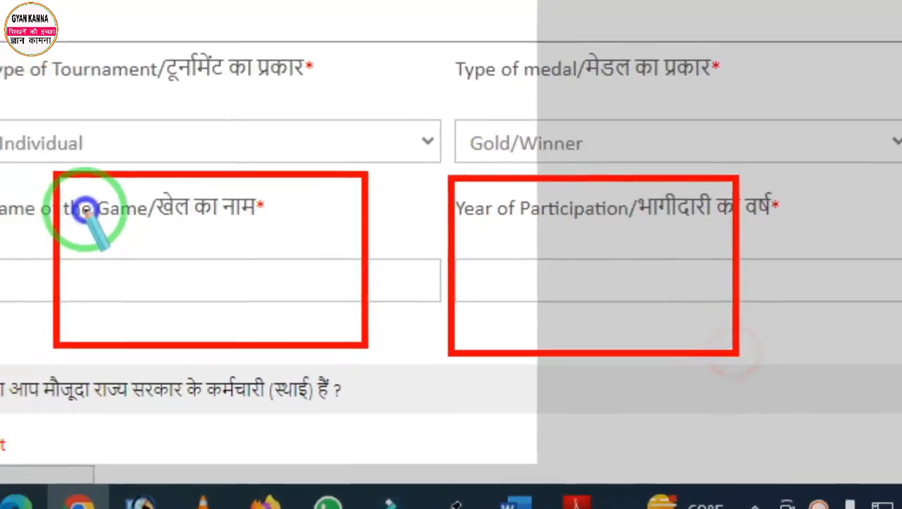
pyautogui.rightClick(86, 210)
pyautogui.press('Escape')
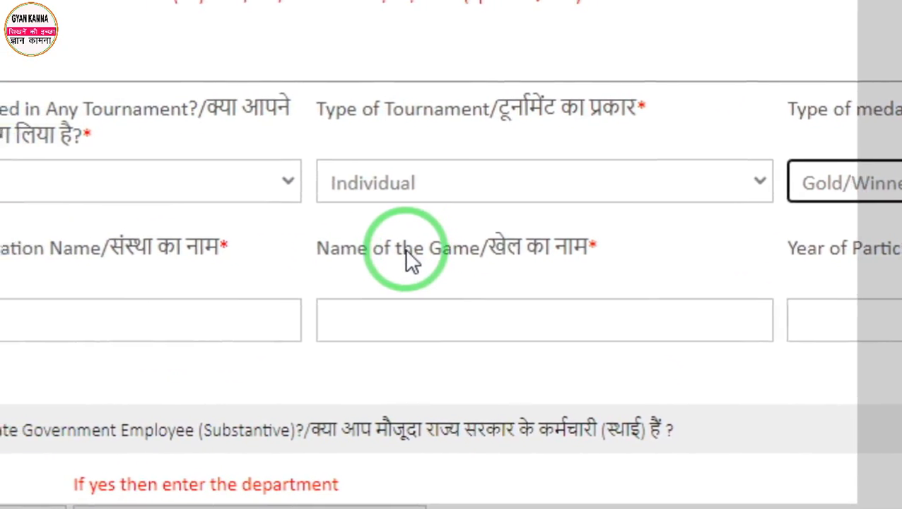
# - Change the answer to the Outstanding Sports Persons question to No
pyautogui.scroll(1, 110, 200)
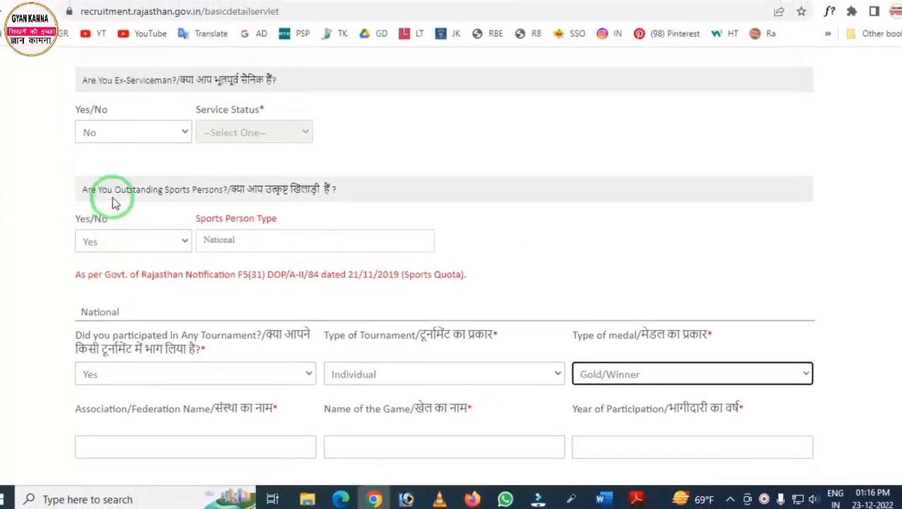
pyautogui.click(131, 242)
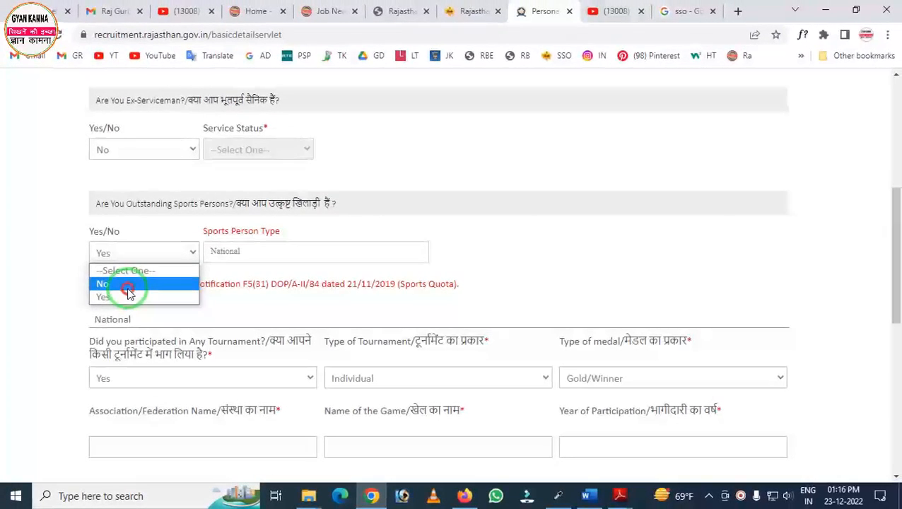
pyautogui.click(128, 285)
# - Answer Yes to the Existing State Government Employee (Substantive) question and temporarily mark the department field
pyautogui.scroll(-1, 183, 276)
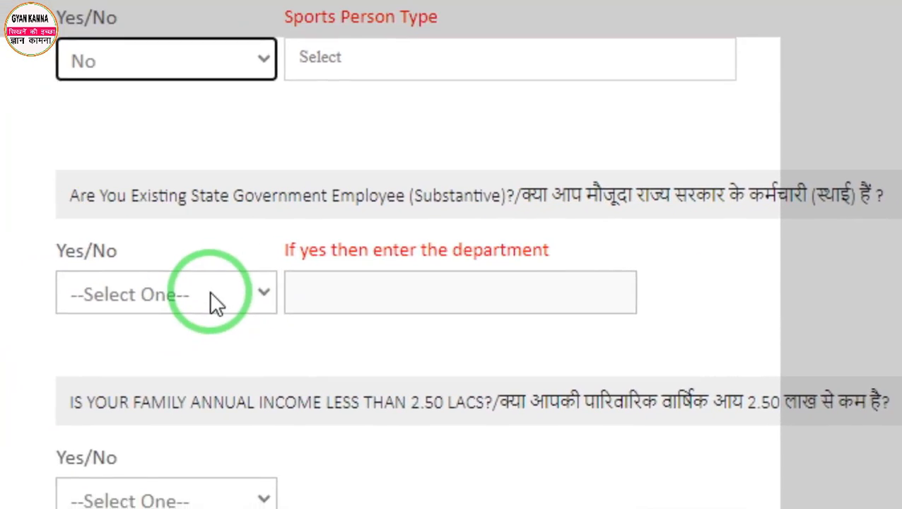
pyautogui.click(134, 319)
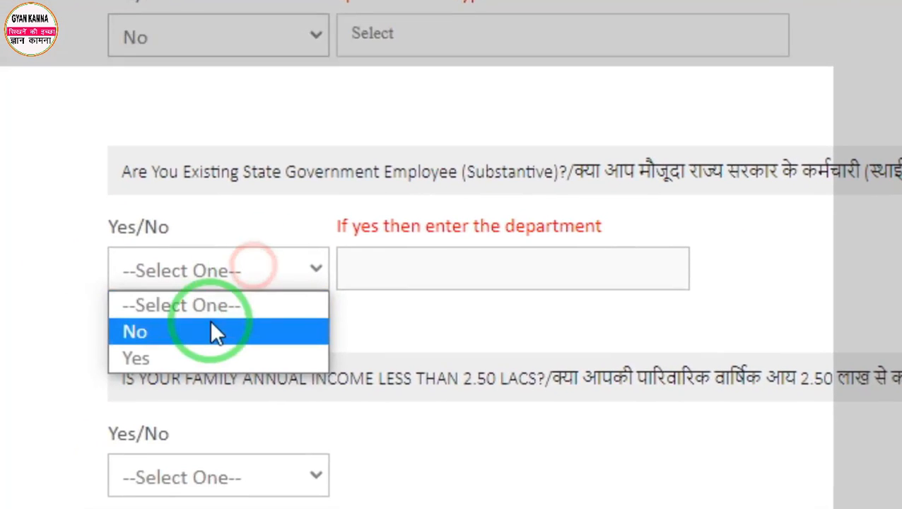
pyautogui.click(253, 296)
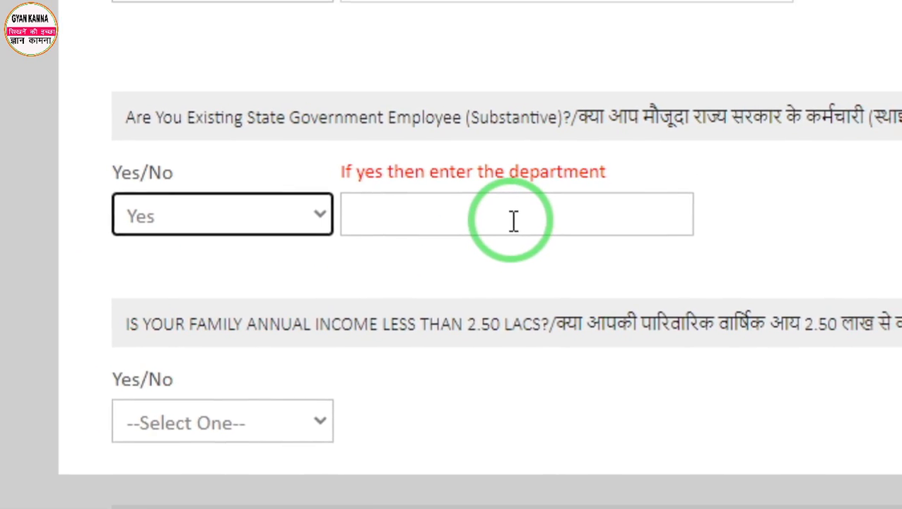
pyautogui.moveTo(339, 165); pyautogui.dragTo(553, 256)
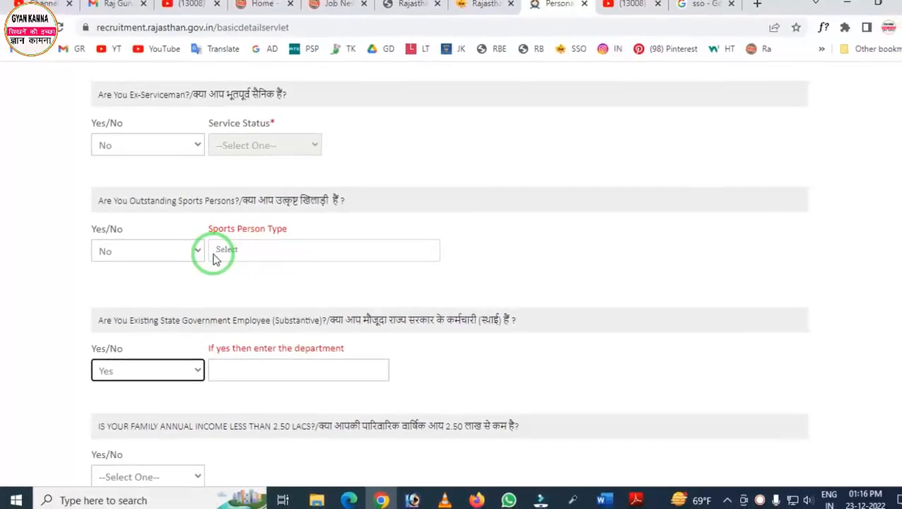
# - Change the answer to the Existing State Government Employee (Substantive) question to No
pyautogui.scroll(1, 212, 260)
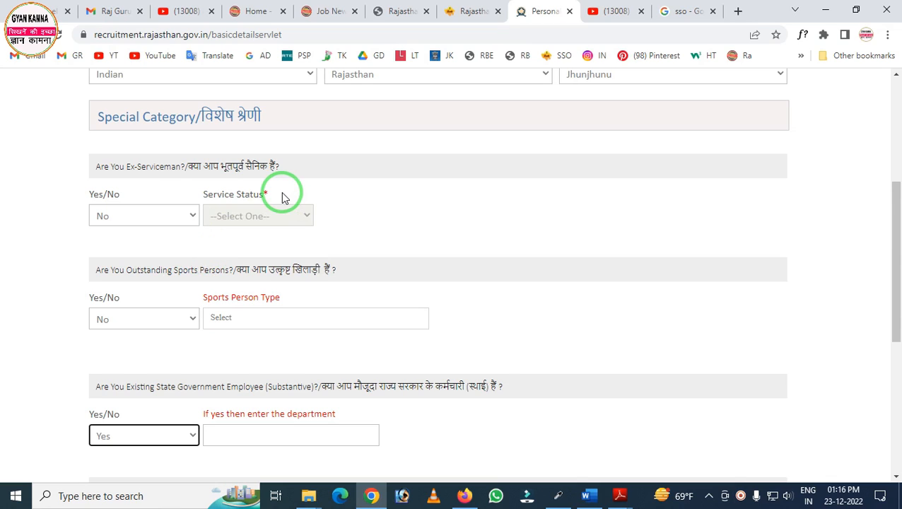
pyautogui.scroll(-2, 235, 219)
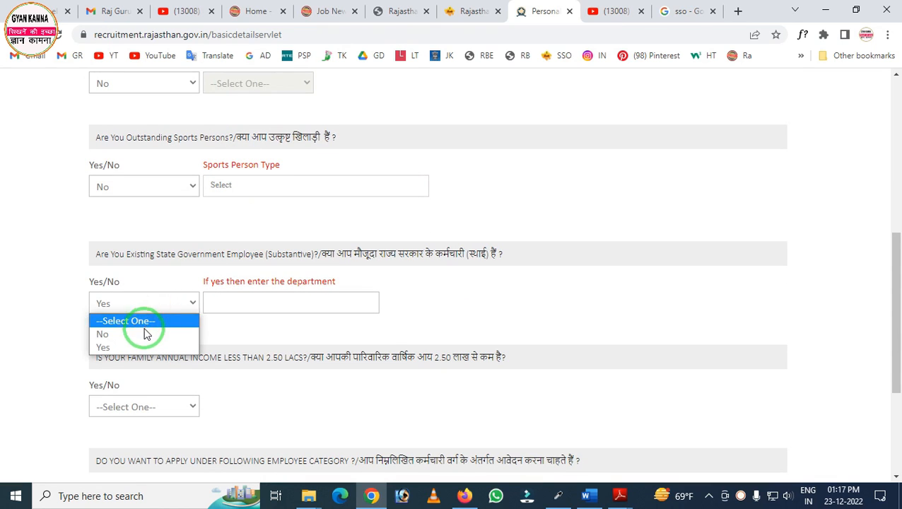
pyautogui.scroll(-1, 275, 267)
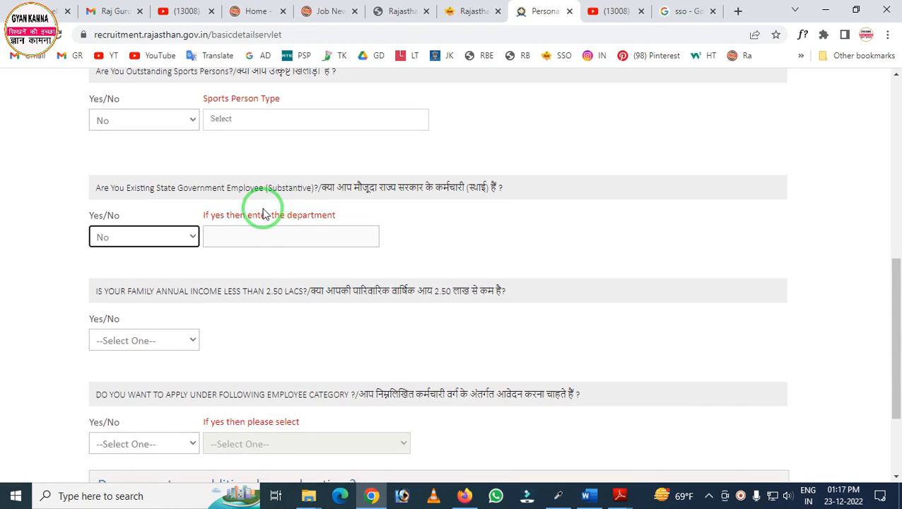
# - Answer Yes to the family annual income less than 2.50 lacs question and confirm the choice
pyautogui.scroll(-2, 266, 211)
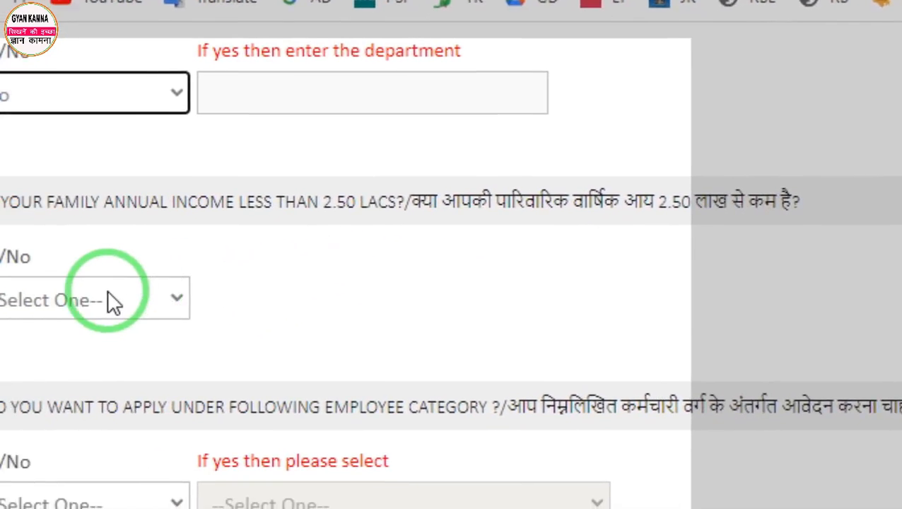
pyautogui.click(108, 292)
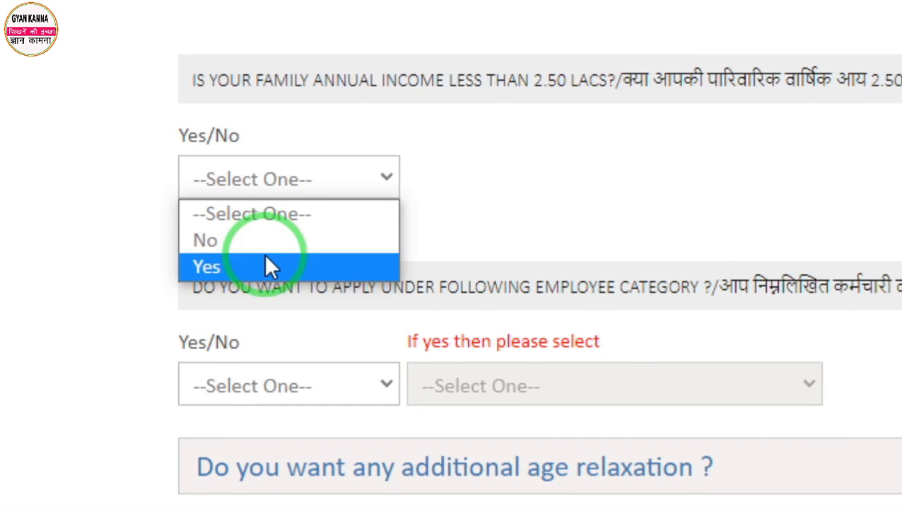
pyautogui.click(267, 268)
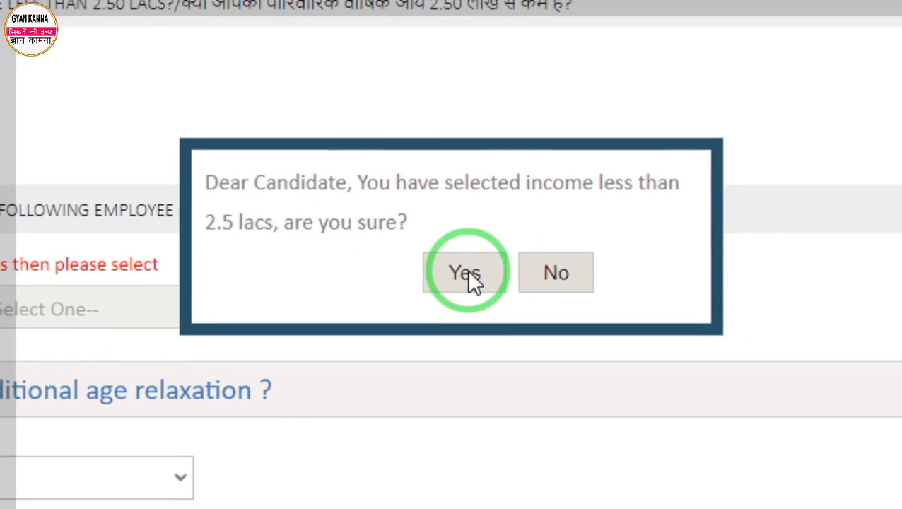
pyautogui.click(451, 260)
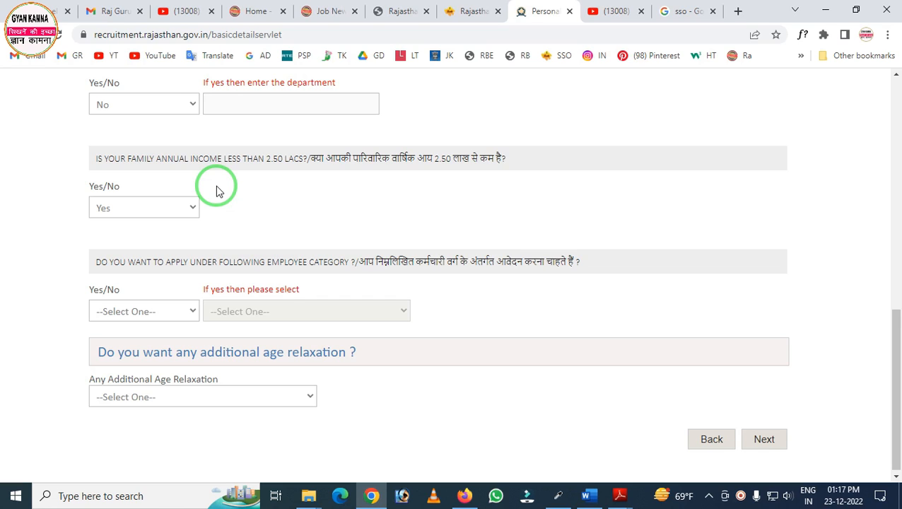
# - Answer Yes to applying under an employee category and list the available employee categories
pyautogui.scroll(-1, 243, 177)
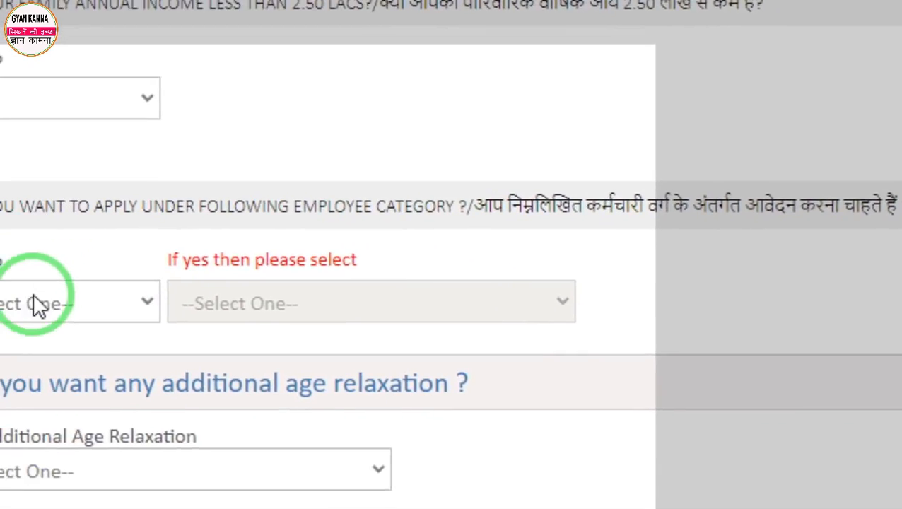
pyautogui.click(35, 304)
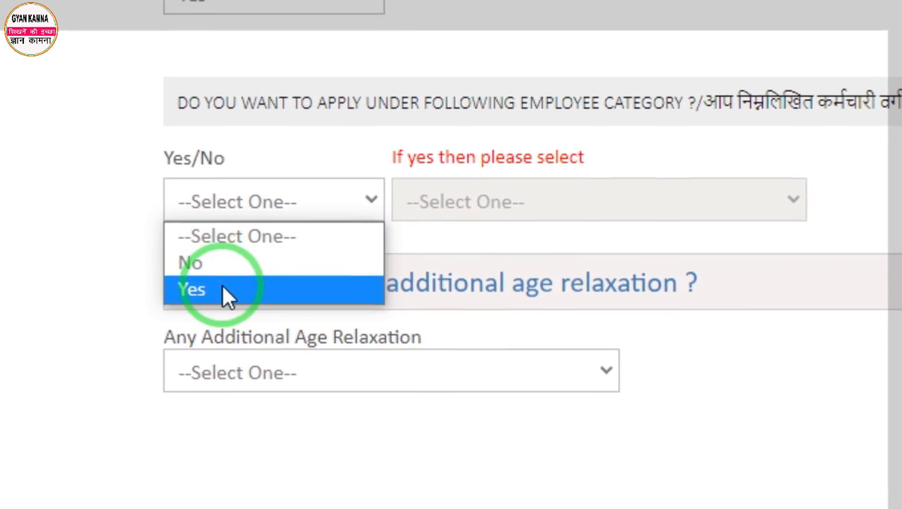
pyautogui.click(212, 307)
pyautogui.click(518, 212)
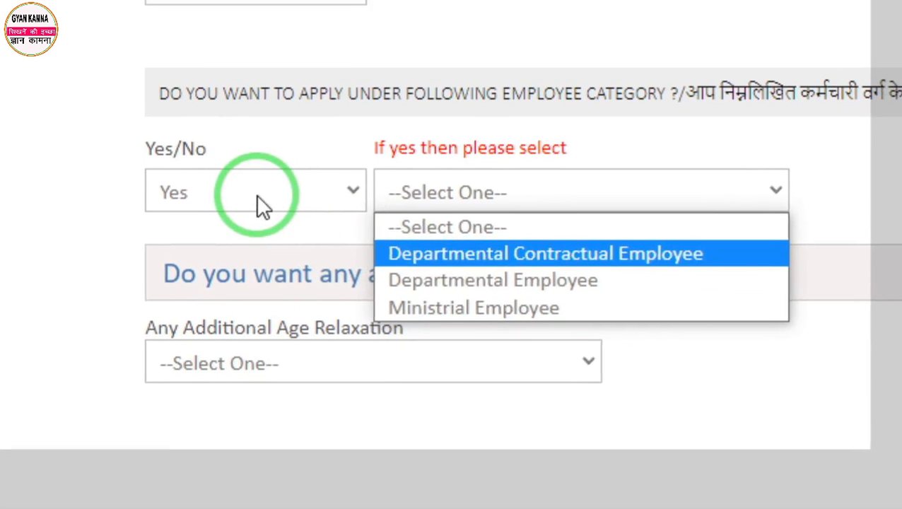
# - Switch the employee category answer to No and temporarily mark the adjoining category selection field
pyautogui.click(212, 166)
pyautogui.click(200, 224)
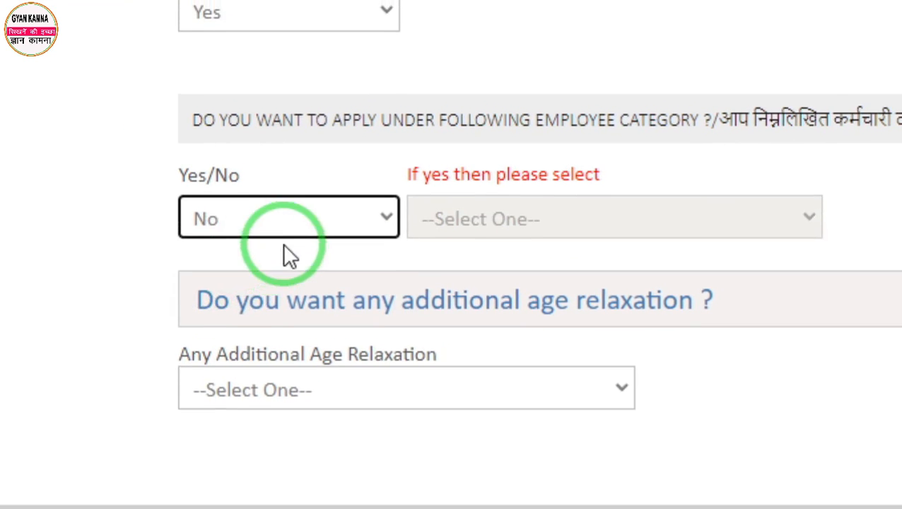
pyautogui.click(296, 218)
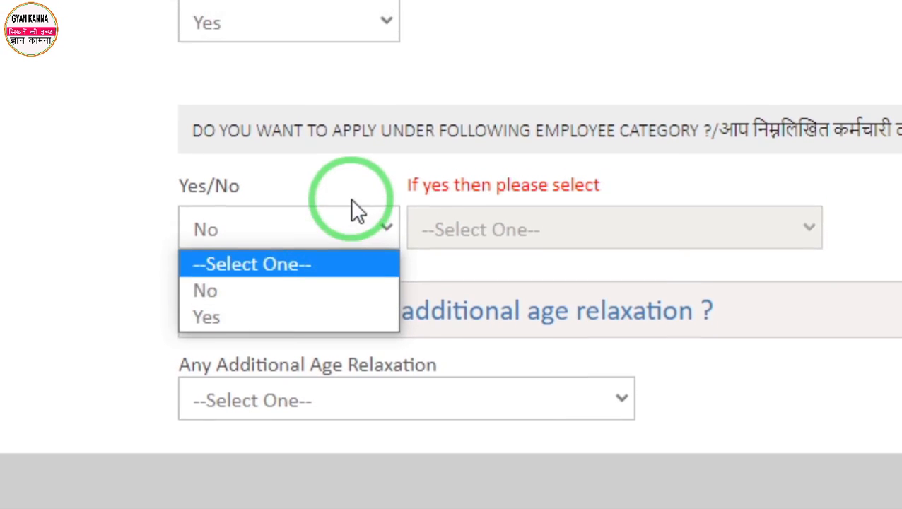
pyautogui.click(356, 210)
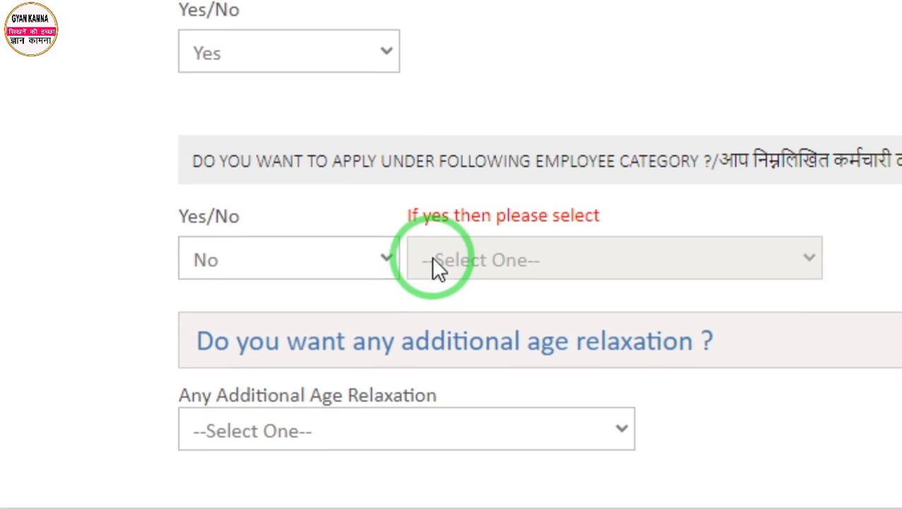
pyautogui.hotkey('ctrl', 'alt', 'd')
pyautogui.moveTo(399, 192)
pyautogui.mouseDown()
pyautogui.moveTo(429, 291)
pyautogui.moveTo(594, 286)
pyautogui.mouseUp()
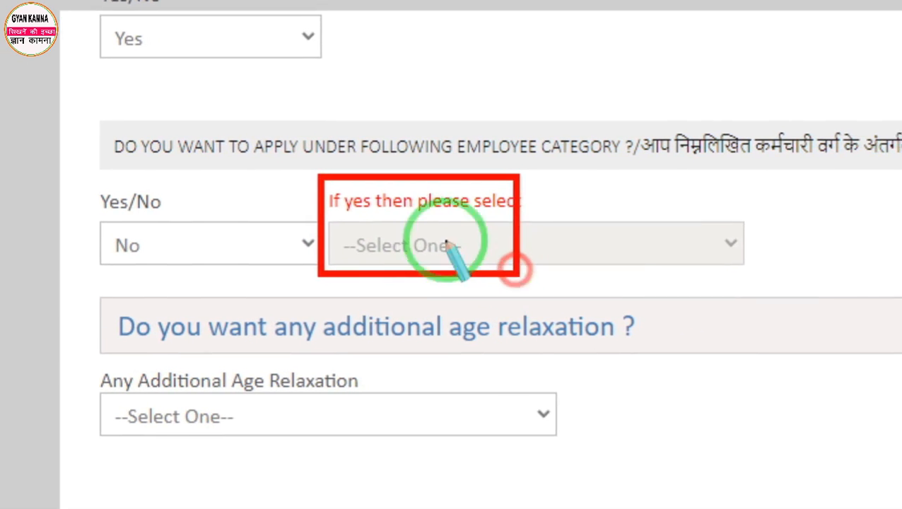
pyautogui.hotkey('ctrl', 'z')
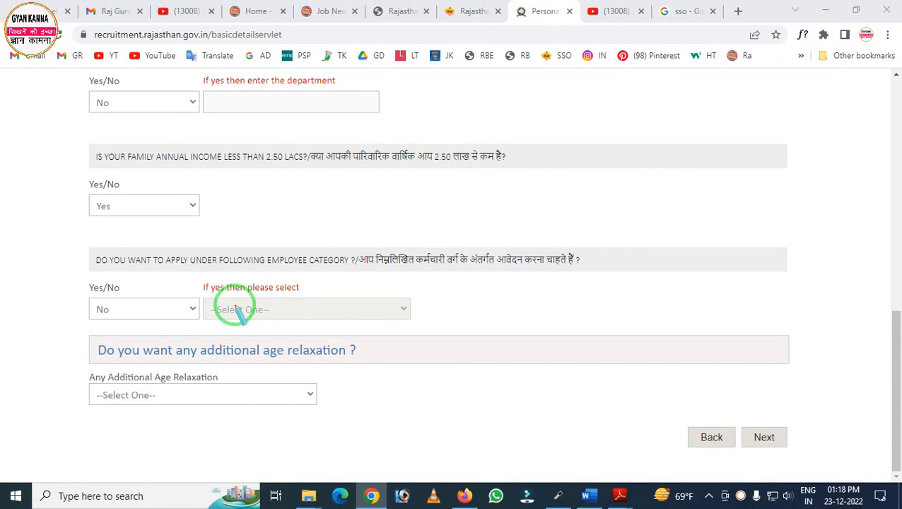
# - Set the answer to the question on applying under an employee category back to Yes
pyautogui.click(162, 311)
pyautogui.click(145, 353)
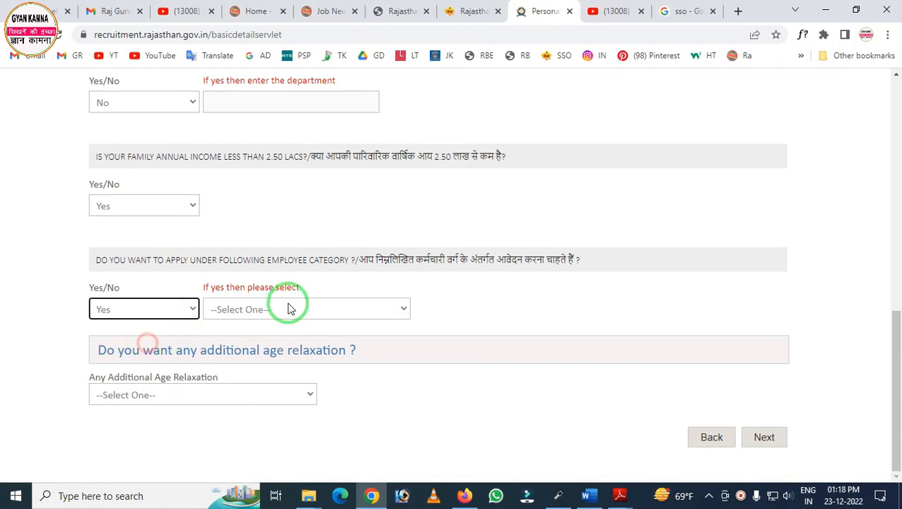
# - Check the available employee categories and set the answer to applying under an employee category to No
pyautogui.click(292, 305)
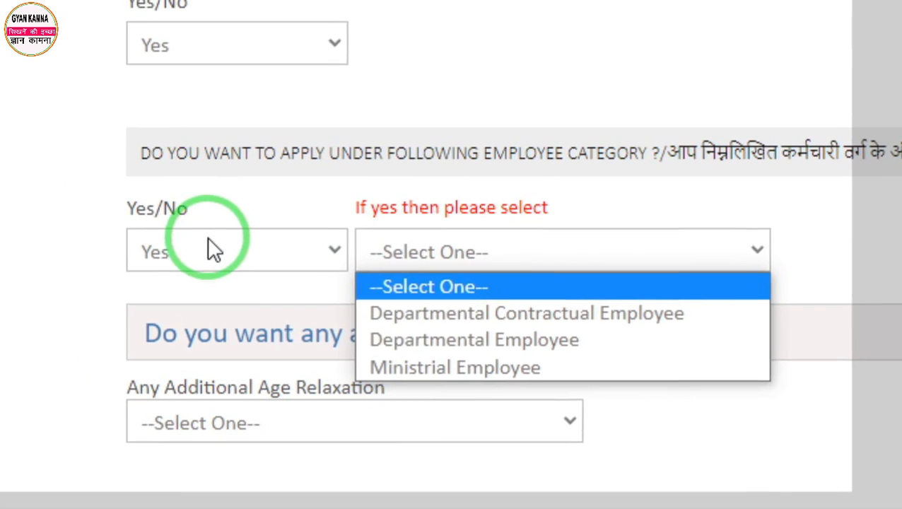
pyautogui.click(211, 252)
pyautogui.click(173, 309)
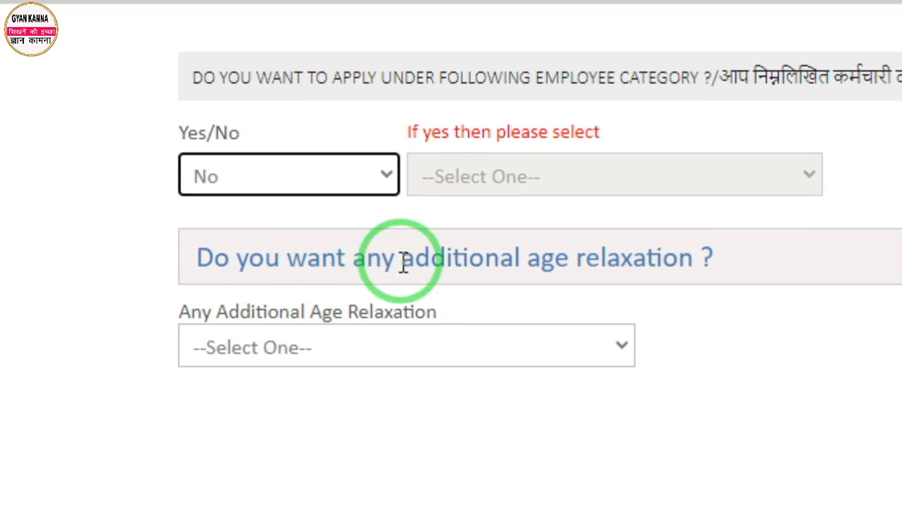
# - Set the additional age relaxation to NOT APPLICABLE and proceed to the Qualification & Experience section
pyautogui.click(276, 341)
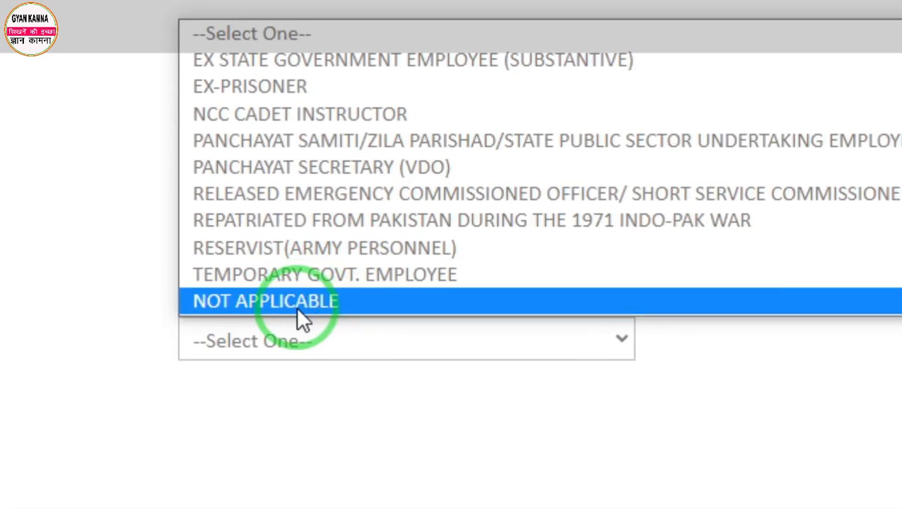
pyautogui.click(297, 304)
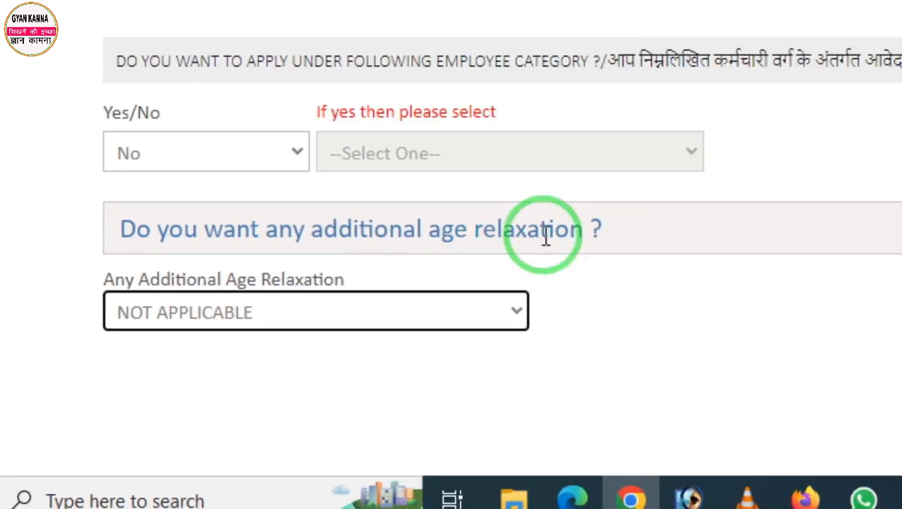
pyautogui.click(838, 435)
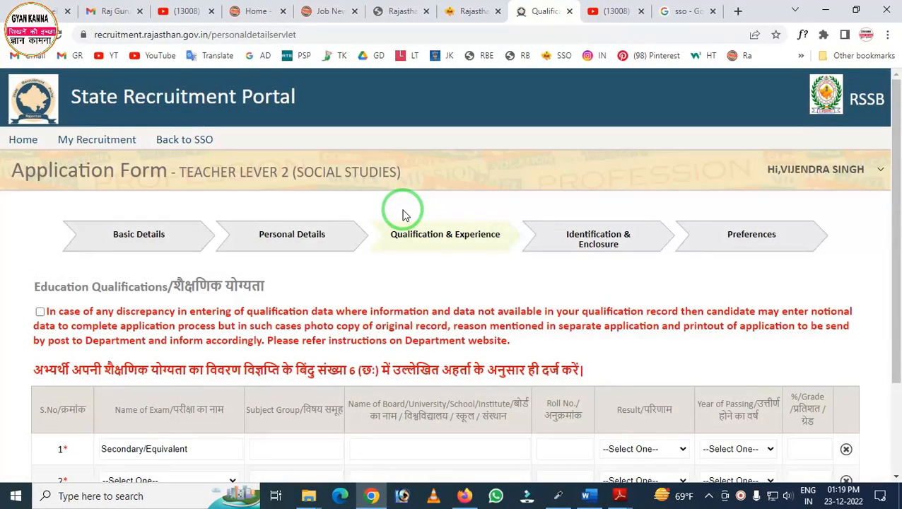
# - Temporarily outline the Qualification & Experience stage and the discrepancy declaration checkbox above the education qualifications table
pyautogui.scroll(-1, 405, 215)
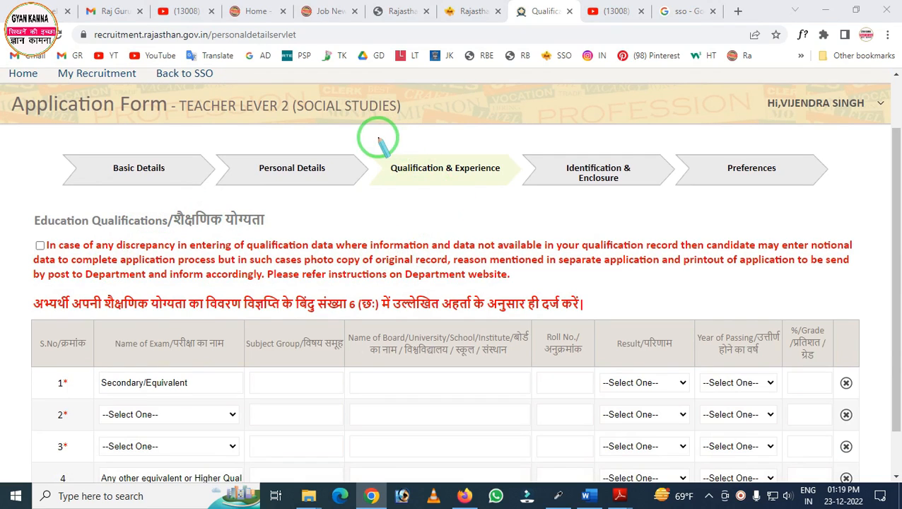
pyautogui.moveTo(376, 137)
pyautogui.mouseDown()
pyautogui.moveTo(467, 203)
pyautogui.moveTo(506, 204)
pyautogui.mouseUp()
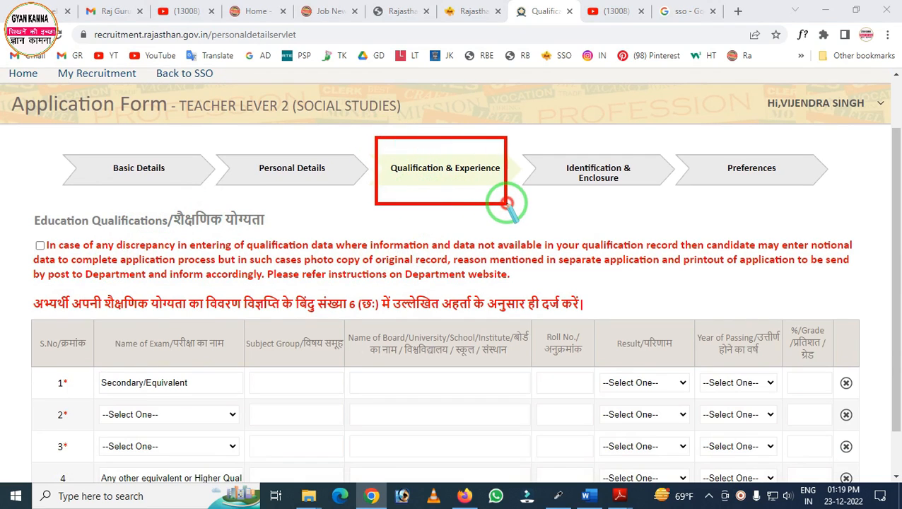
pyautogui.rightClick(382, 217)
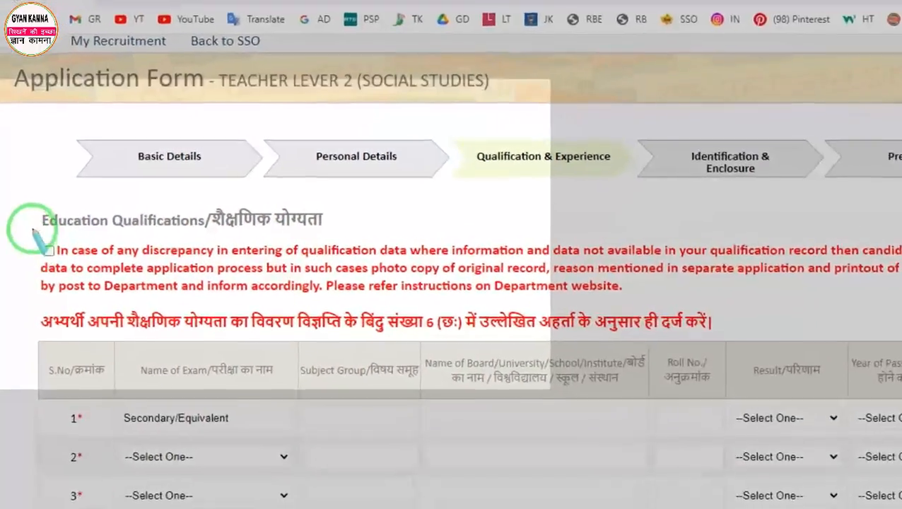
pyautogui.moveTo(24, 227)
pyautogui.mouseDown()
pyautogui.moveTo(25, 260)
pyautogui.moveTo(55, 264)
pyautogui.mouseUp()
pyautogui.rightClick(104, 269)
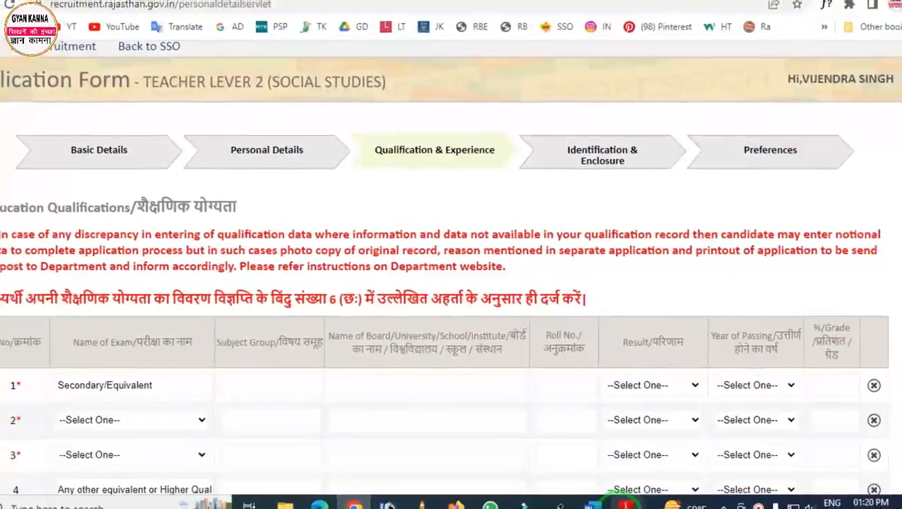
# - Switch to the Level-2 notification PDF in Adobe Reader and read the eligibility and educational qualification rules in section 6
pyautogui.moveTo(623, 501)
pyautogui.click(545, 424)
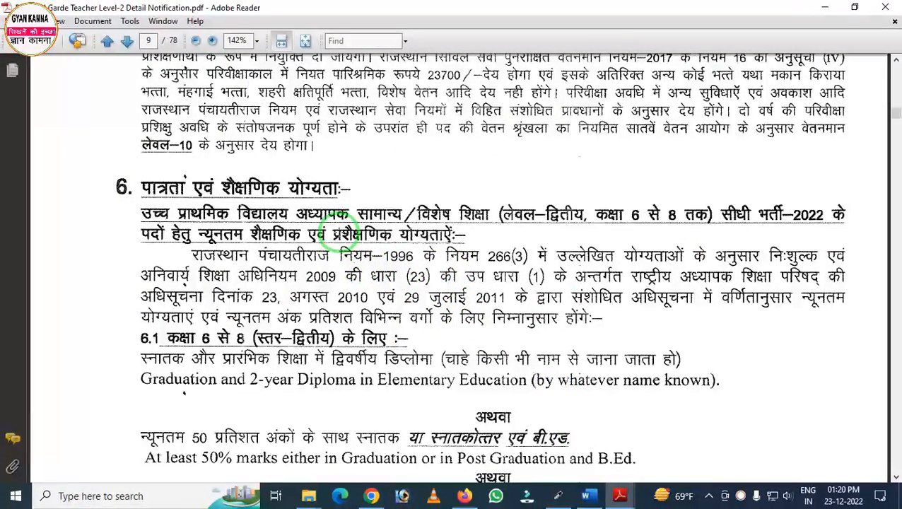
pyautogui.scroll(-4, 338, 225)
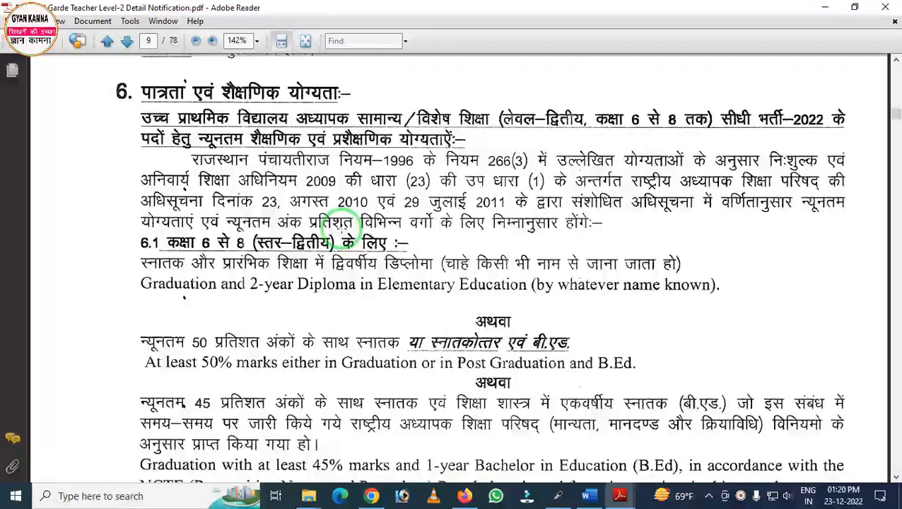
pyautogui.scroll(-15, 345, 231)
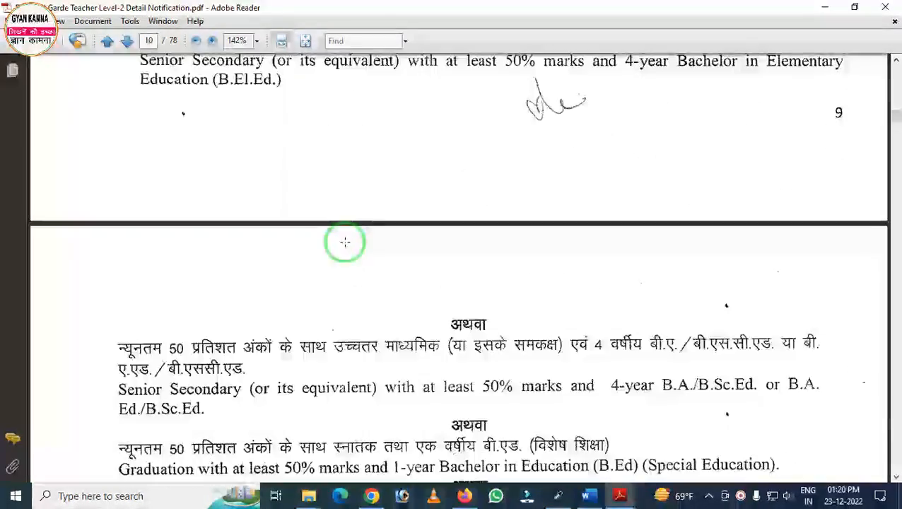
pyautogui.scroll(-5, 346, 241)
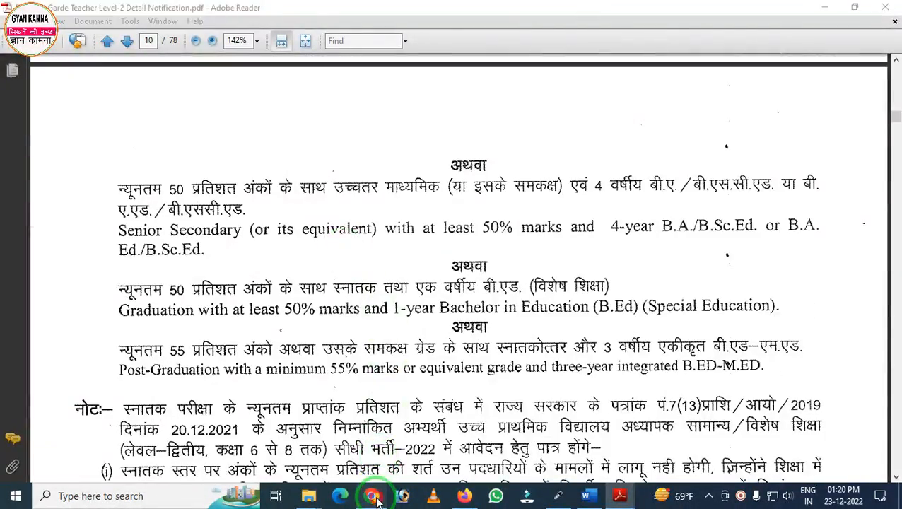
# - Return to the application form in Chrome and temporarily mark the Secondary/Equivalent row's exam name and Subject Group cells
pyautogui.click(372, 496)
pyautogui.scroll(-2, 405, 332)
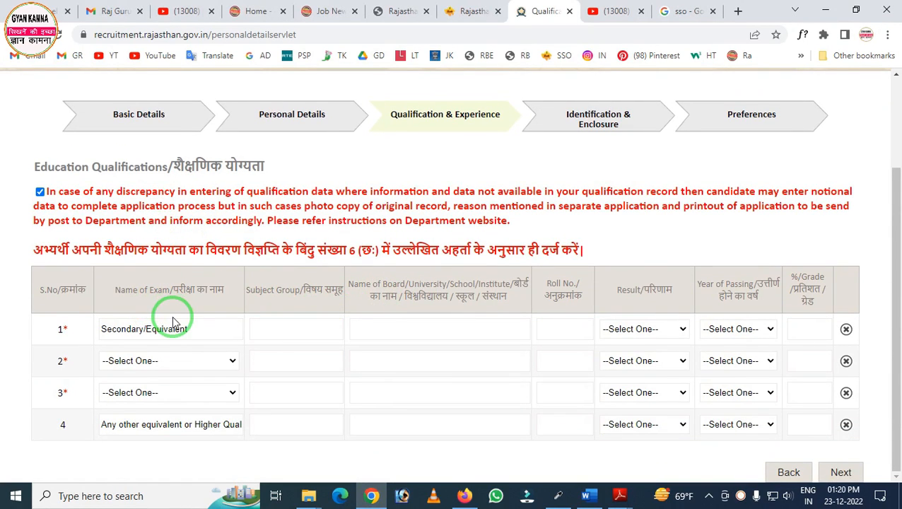
pyautogui.hotkey('ctrl', 'shift', '2')
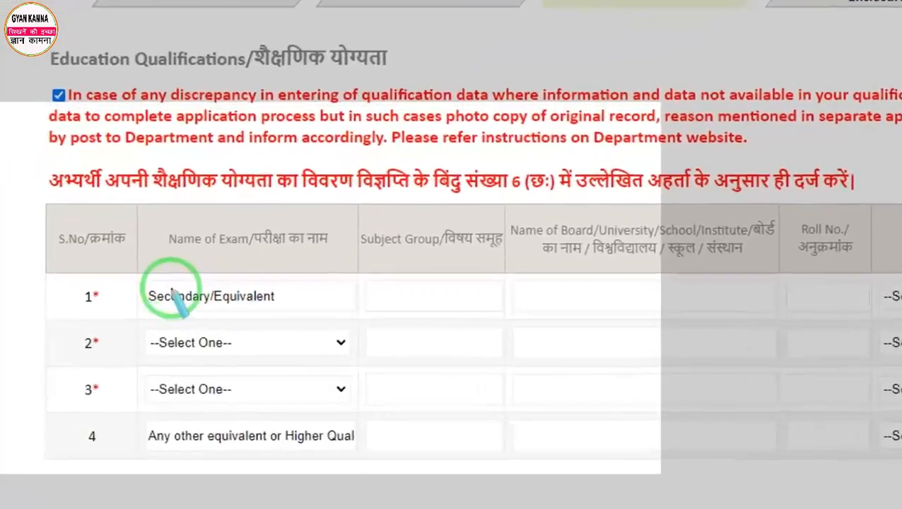
pyautogui.moveTo(82, 304)
pyautogui.mouseDown()
pyautogui.moveTo(84, 331)
pyautogui.moveTo(194, 362)
pyautogui.mouseUp()
pyautogui.moveTo(351, 311); pyautogui.dragTo(409, 293)
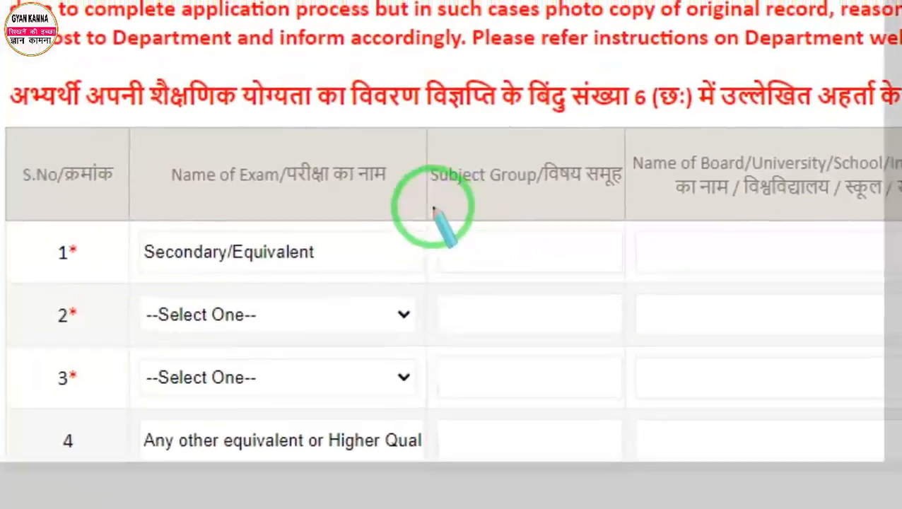
pyautogui.moveTo(420, 193)
pyautogui.mouseDown()
pyautogui.moveTo(439, 213)
pyautogui.moveTo(578, 263)
pyautogui.mouseUp()
pyautogui.rightClick(561, 267)
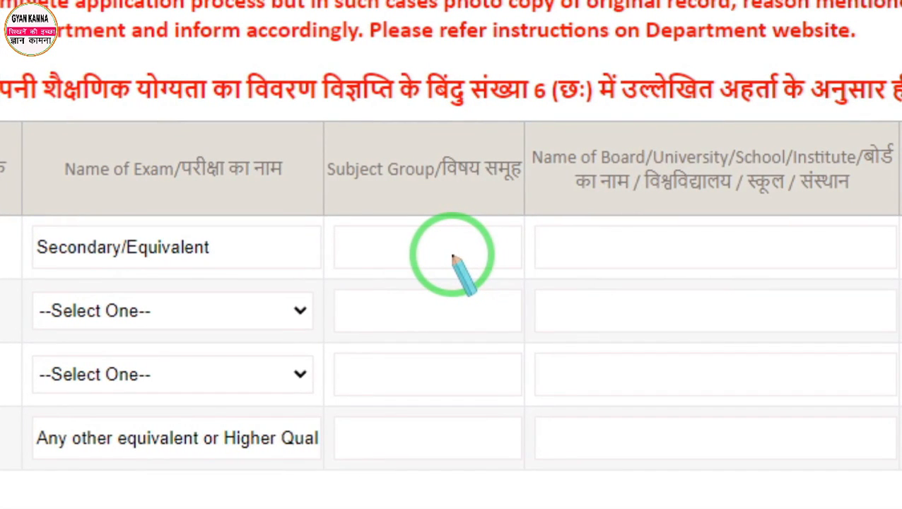
# - Enter AS OFFER as the Secondary/Equivalent subject group and BOARD OF SECONDARY EDUCATION , AJMER as its board
pyautogui.click(453, 256)
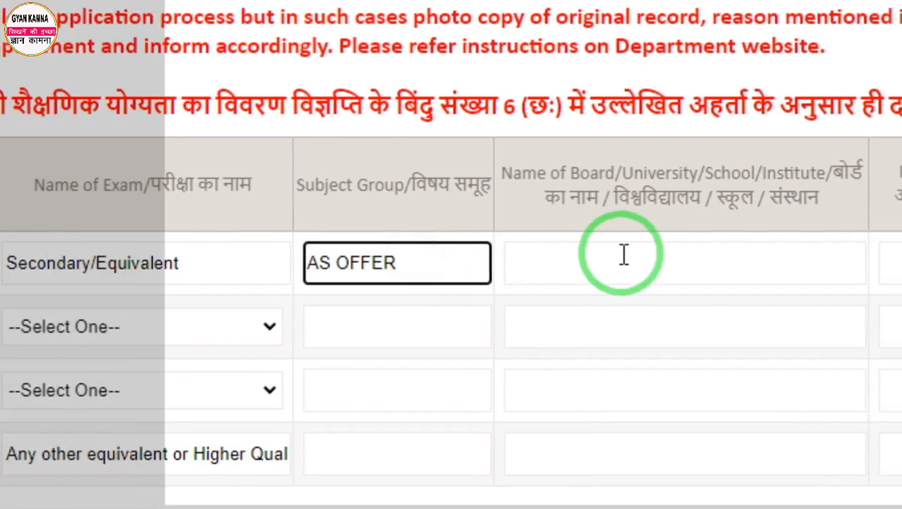
pyautogui.click(661, 260)
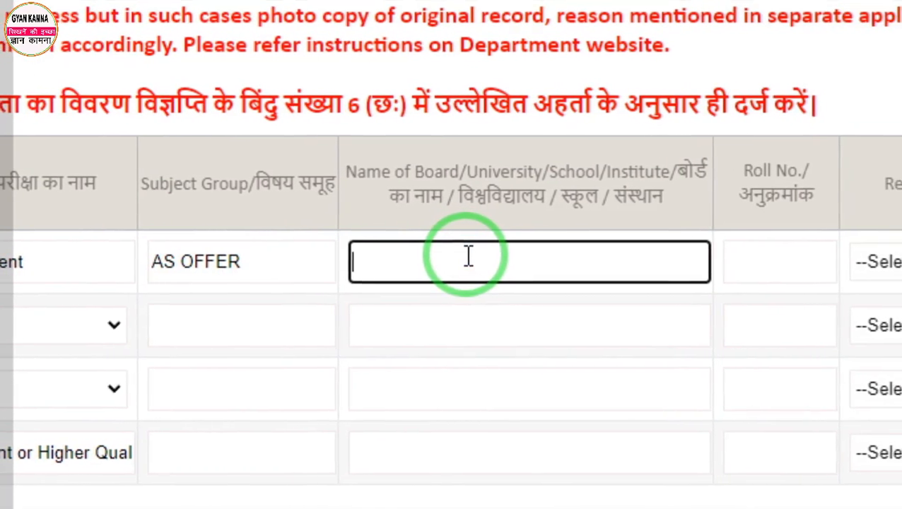
pyautogui.hotkey('ctrl', '2')
pyautogui.moveTo(376, 214)
pyautogui.mouseDown()
pyautogui.moveTo(517, 291)
pyautogui.moveTo(657, 290)
pyautogui.mouseUp()
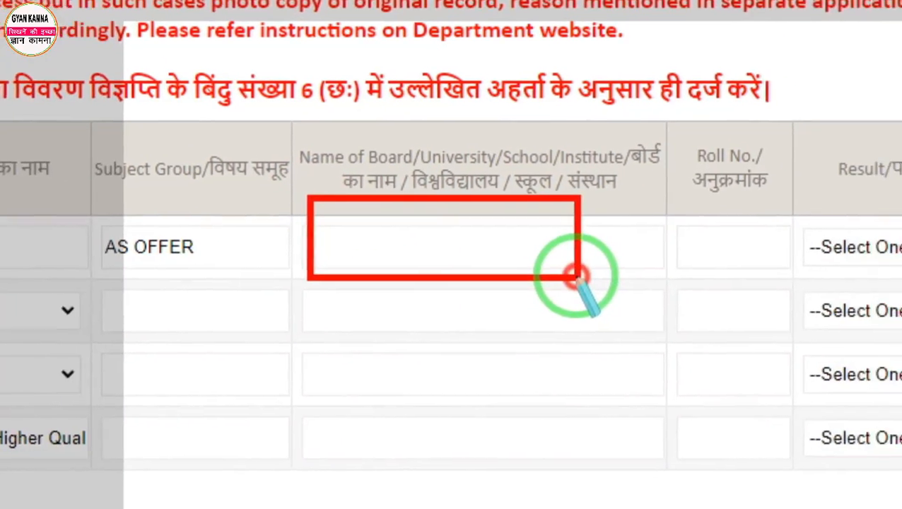
pyautogui.rightClick(523, 274)
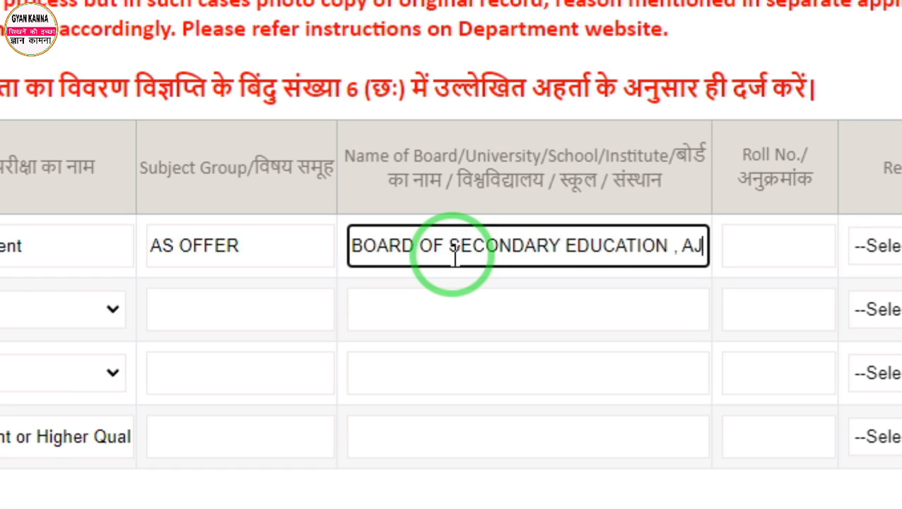
pyautogui.write('MER')
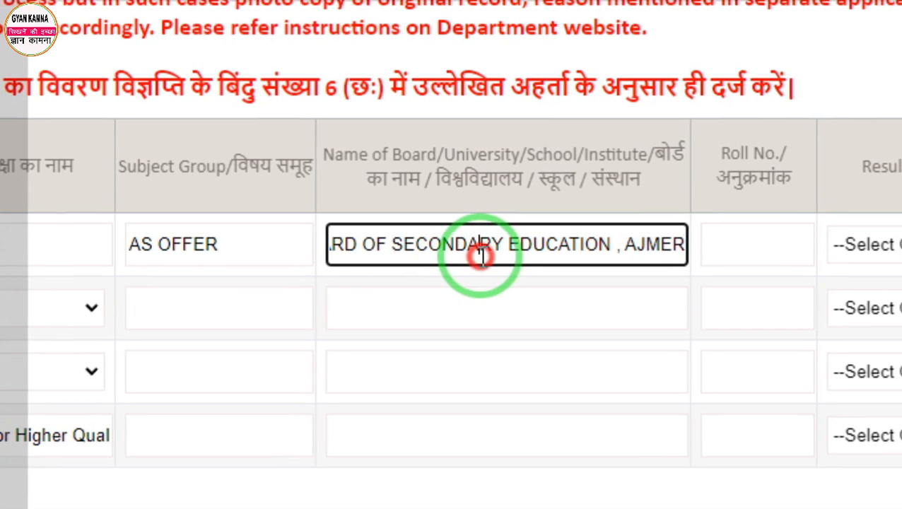
# - Temporarily outline the Roll No. field in the Secondary/Equivalent row
pyautogui.hotkey('ctrl', 'alt', 'd')
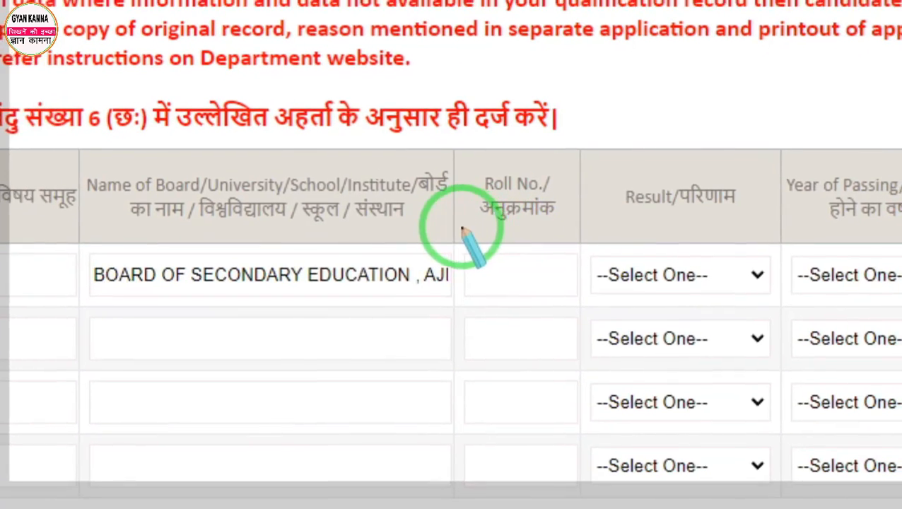
pyautogui.moveTo(548, 198); pyautogui.dragTo(648, 289)
pyautogui.hotkey('ctrl', 'alt', 'd')
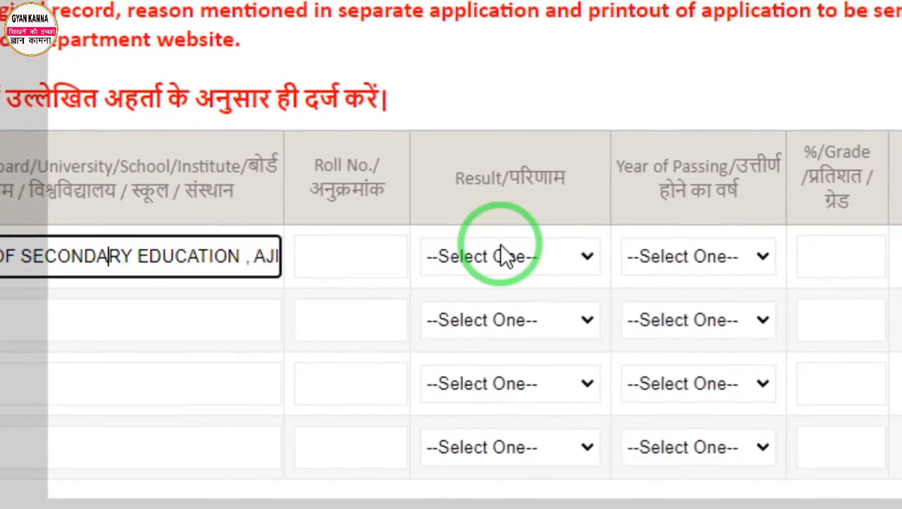
# - Set the Secondary/Equivalent row's result type to Percentage and its year of passing to 2004
pyautogui.click(565, 251)
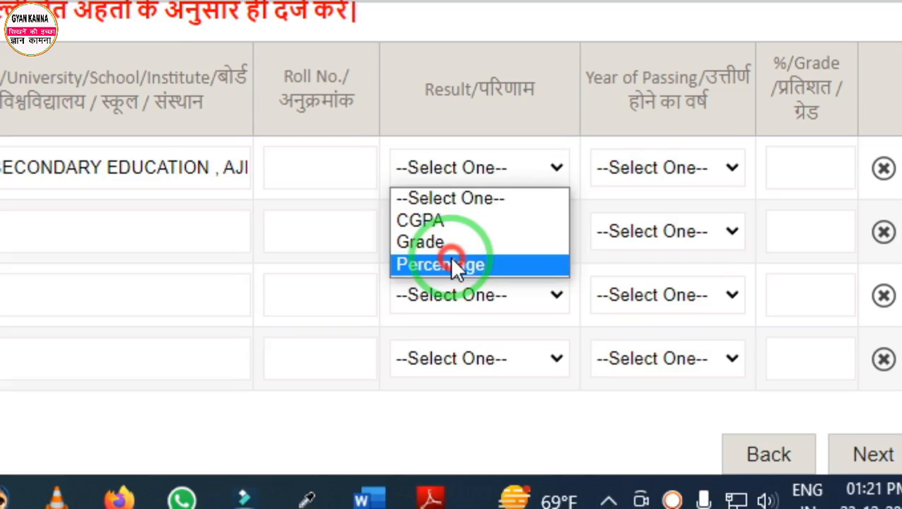
pyautogui.click(452, 277)
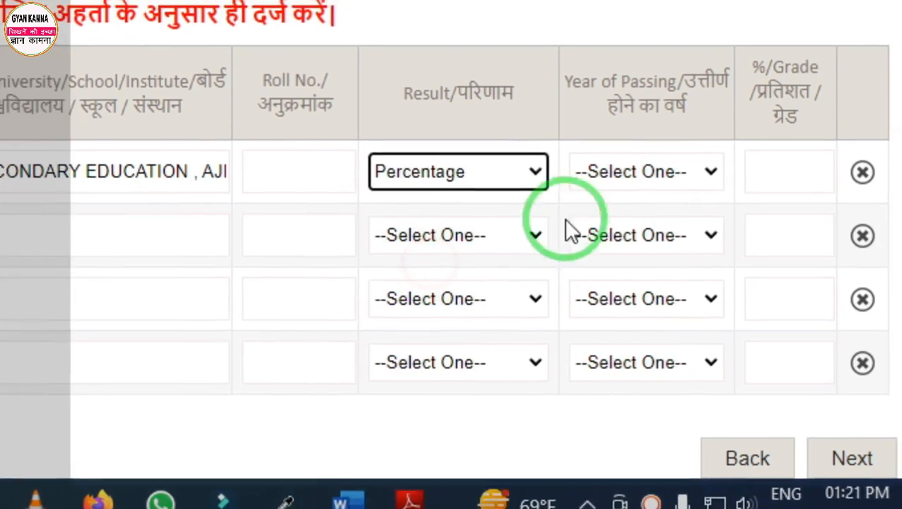
pyautogui.click(622, 178)
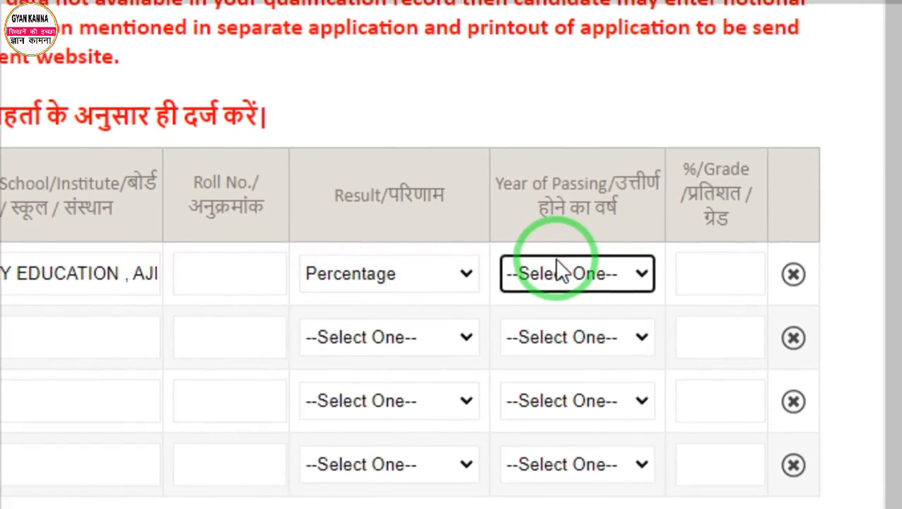
pyautogui.click(587, 287)
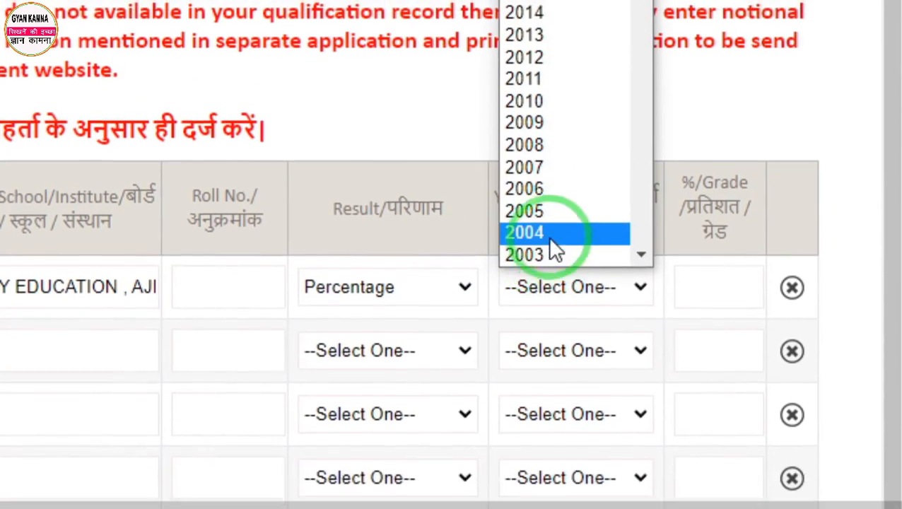
pyautogui.click(553, 256)
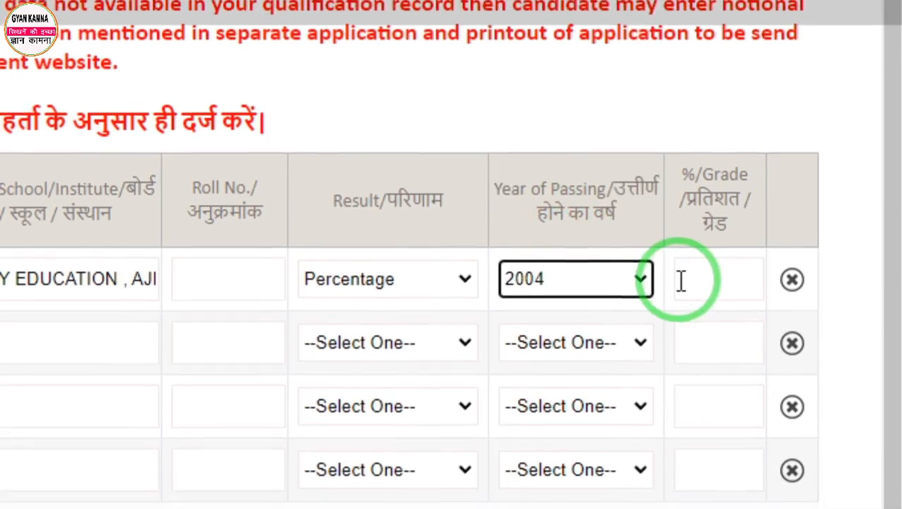
pyautogui.click(691, 310)
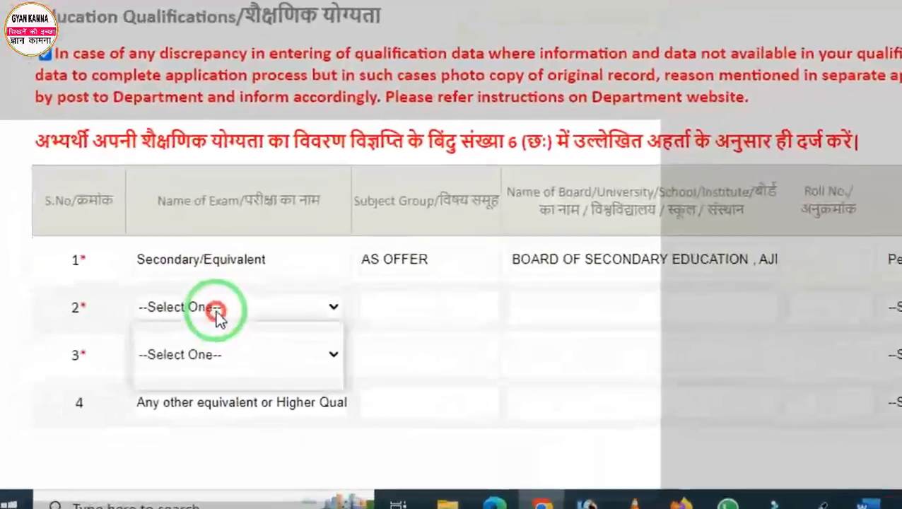
# - Choose Graduation/Equivalent as the exam name in the second qualification row and check its other options
pyautogui.click(173, 341)
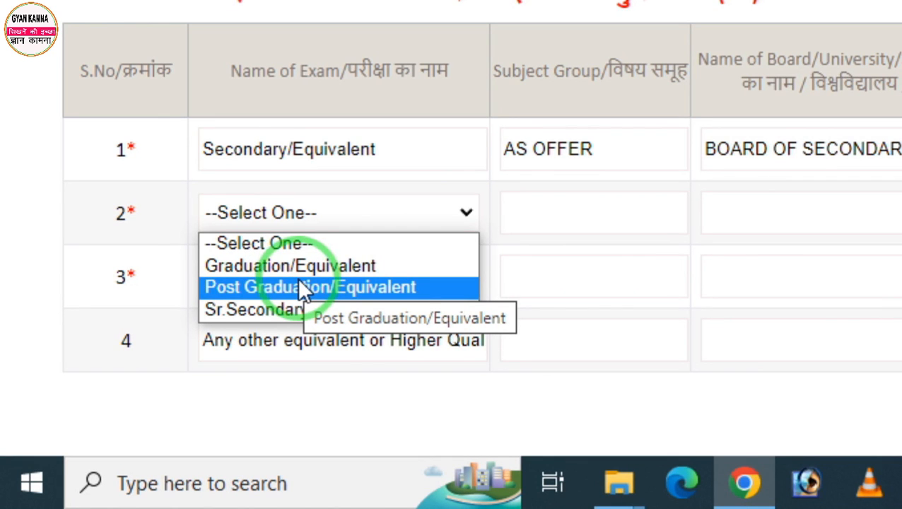
pyautogui.click(297, 266)
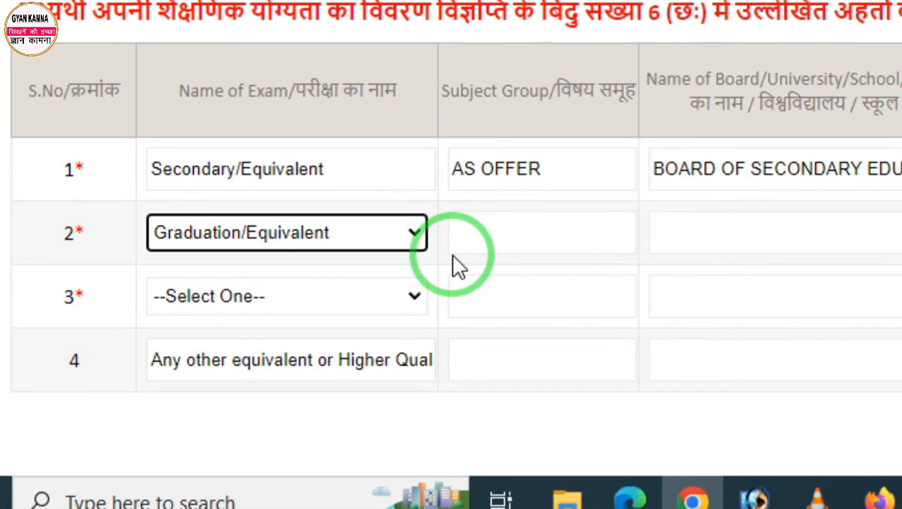
pyautogui.click(334, 234)
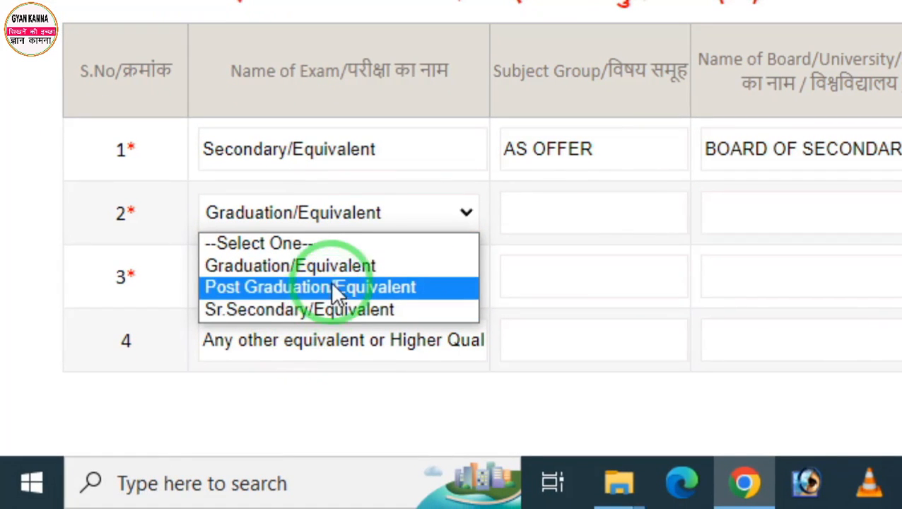
pyautogui.click(332, 270)
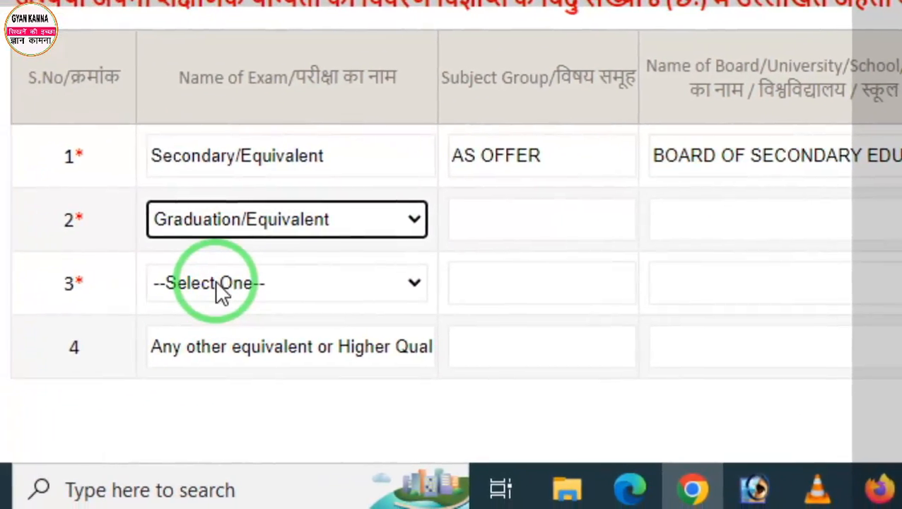
# - Choose 1 Year Bachelor in Education as the exam name in the third qualification row
pyautogui.click(129, 308)
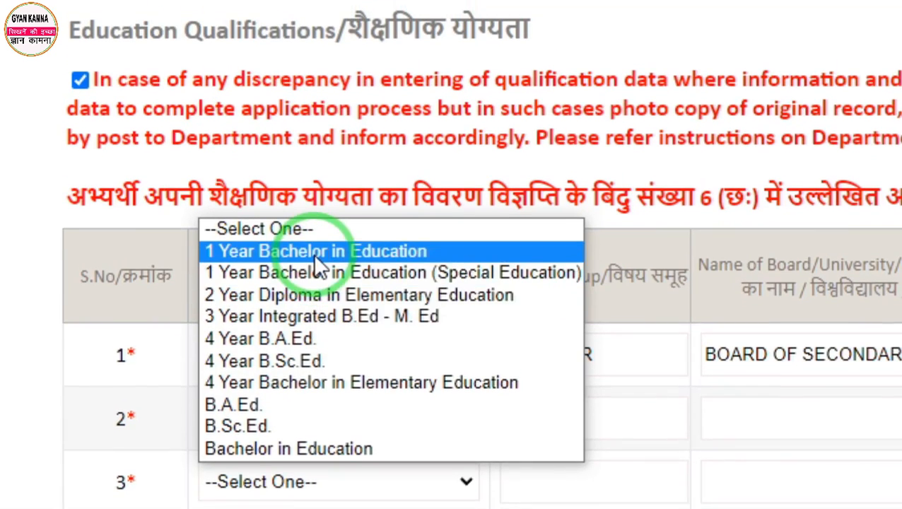
pyautogui.click(315, 207)
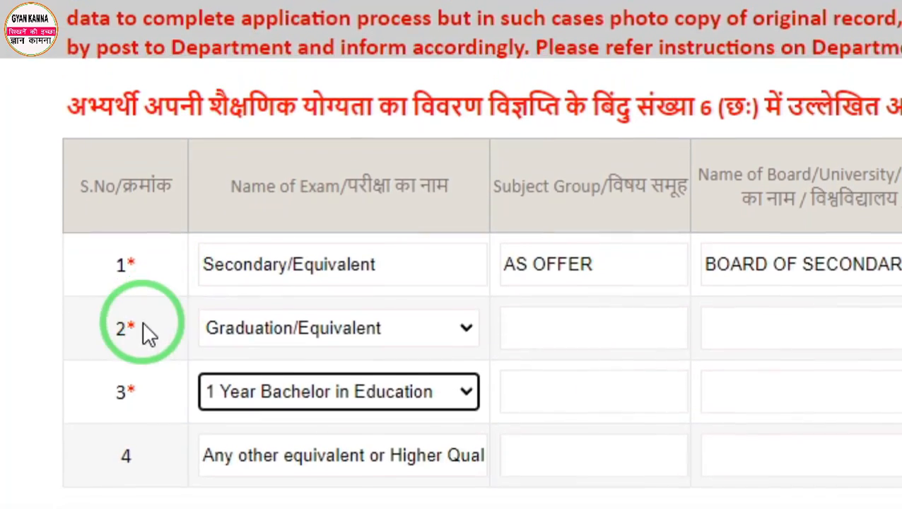
# - Temporarily outline the required serial numbers and the exam name area of the qualification table
pyautogui.hotkey('ctrl', '2')
pyautogui.moveTo(70, 316); pyautogui.dragTo(80, 342)
pyautogui.moveTo(80, 262); pyautogui.dragTo(183, 474)
pyautogui.rightClick(186, 423)
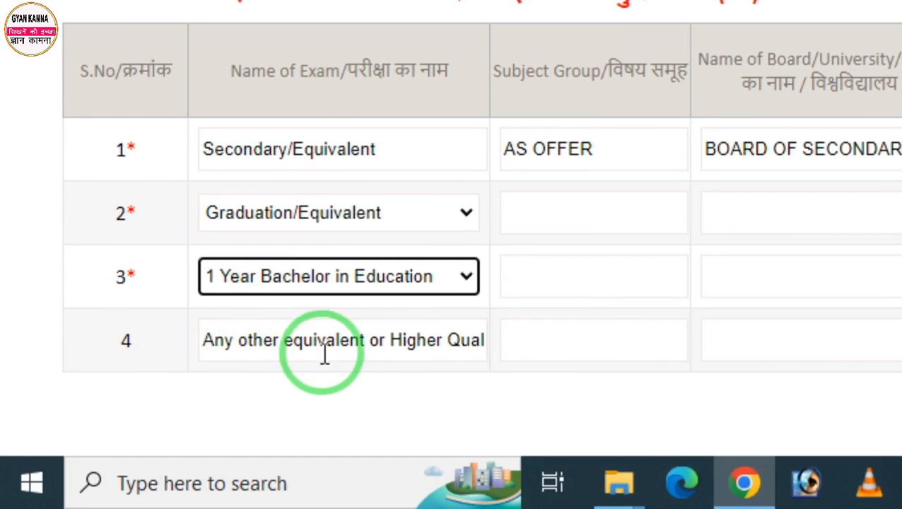
# - Review the optional fourth qualification row and the remaining fields, and continue to the Identification & Enclosure section
pyautogui.click(353, 340)
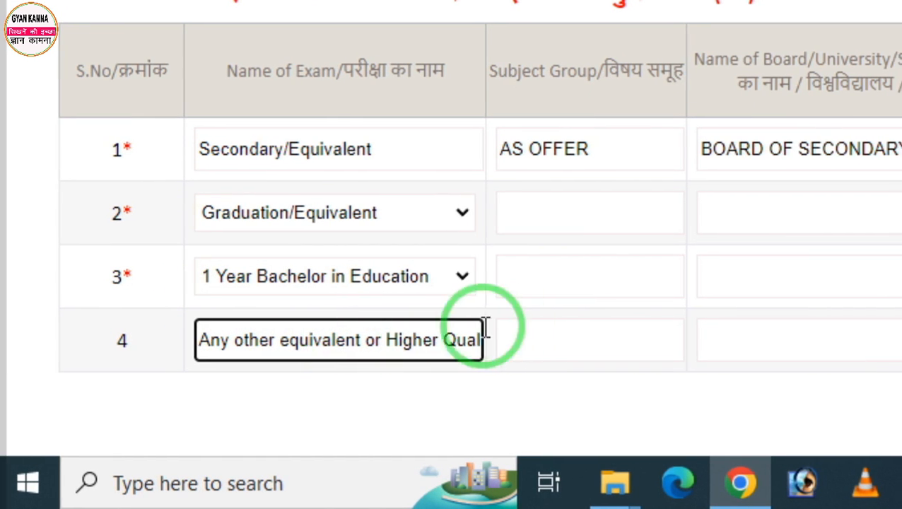
pyautogui.click(535, 330)
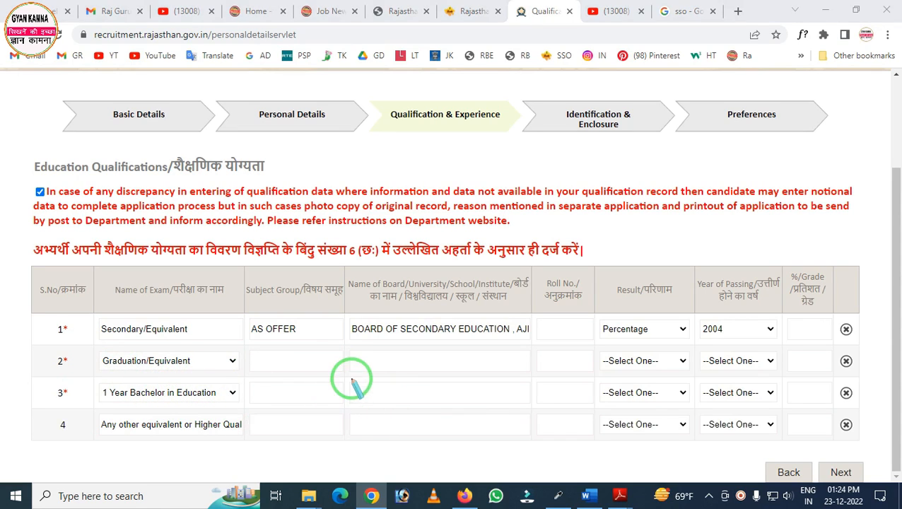
pyautogui.moveTo(352, 380); pyautogui.dragTo(542, 423)
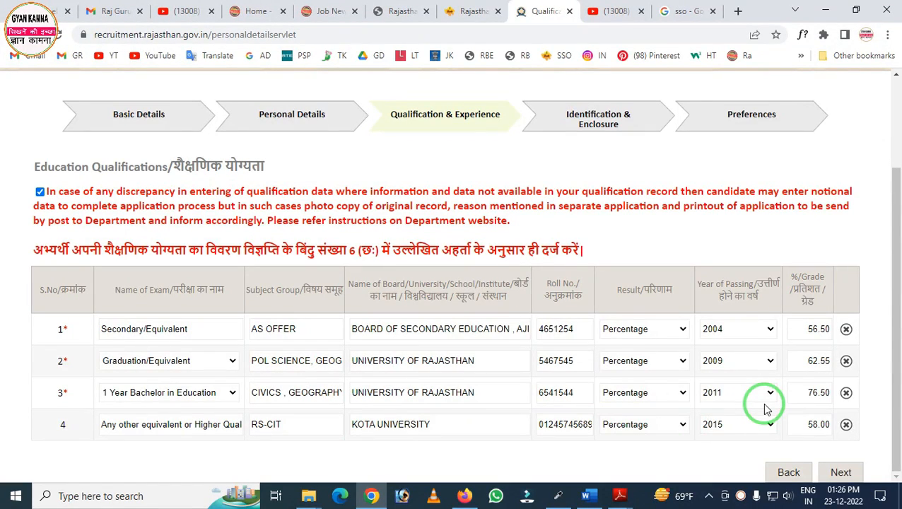
pyautogui.click(838, 474)
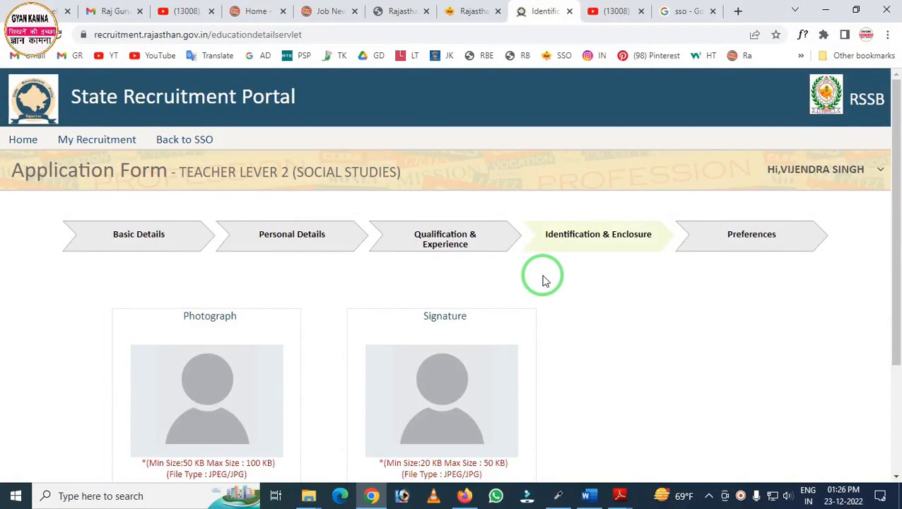
# - Temporarily outline the maximum and minimum file-size limits for the signature upload
pyautogui.scroll(-2, 485, 270)
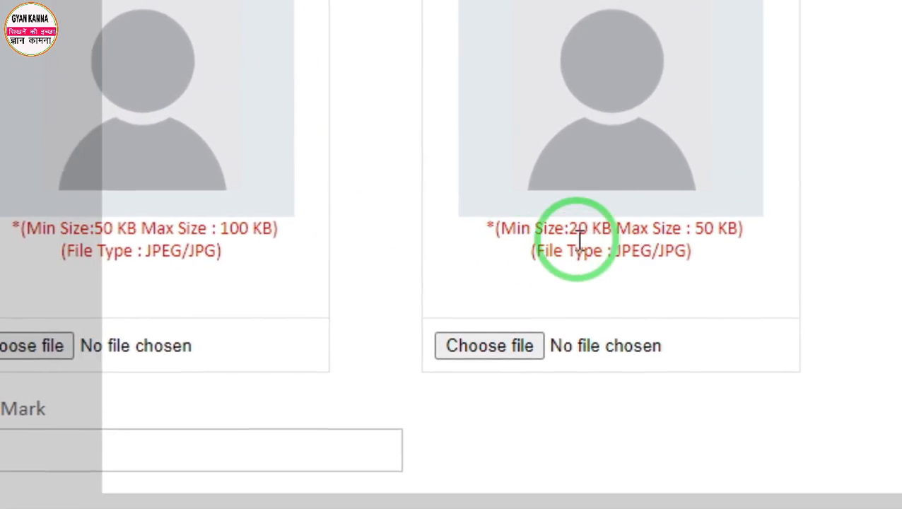
pyautogui.hotkey('ctrl', 'alt', 'd')
pyautogui.moveTo(680, 187)
pyautogui.mouseDown()
pyautogui.moveTo(712, 255)
pyautogui.moveTo(745, 255)
pyautogui.mouseUp()
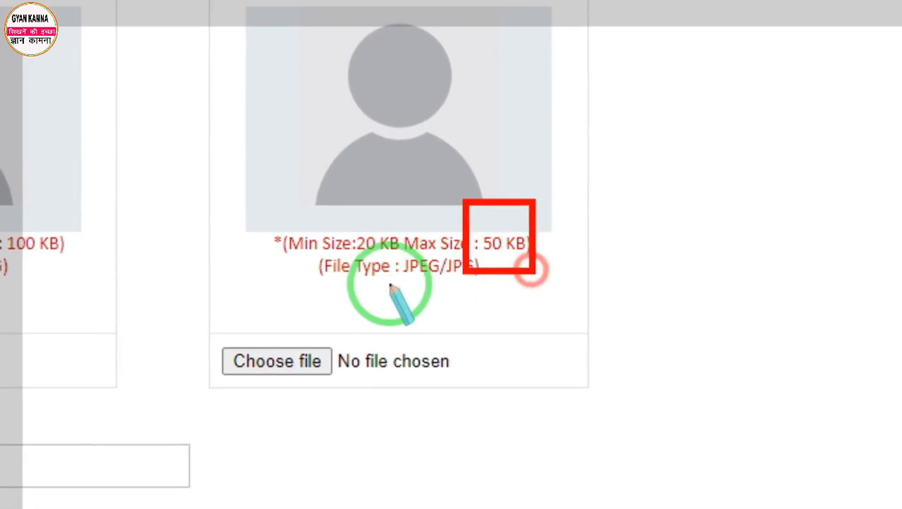
pyautogui.moveTo(307, 207); pyautogui.dragTo(410, 280)
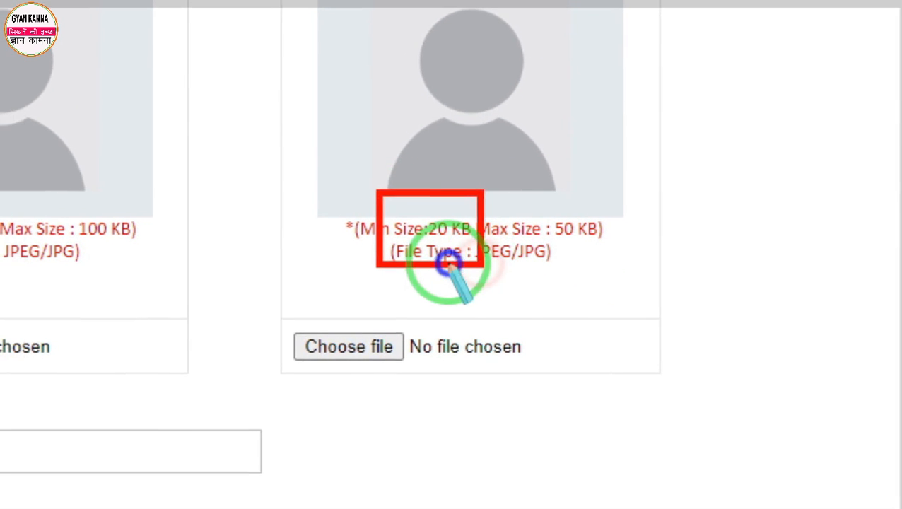
pyautogui.rightClick(449, 264)
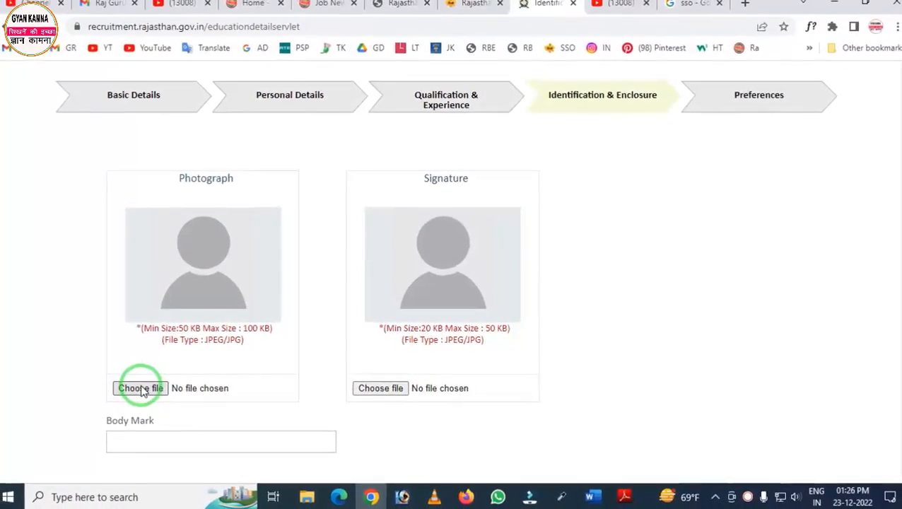
# - Upload img50 as the photograph and vij sing 20 kb as the signature from the Raj photo folder
pyautogui.click(141, 390)
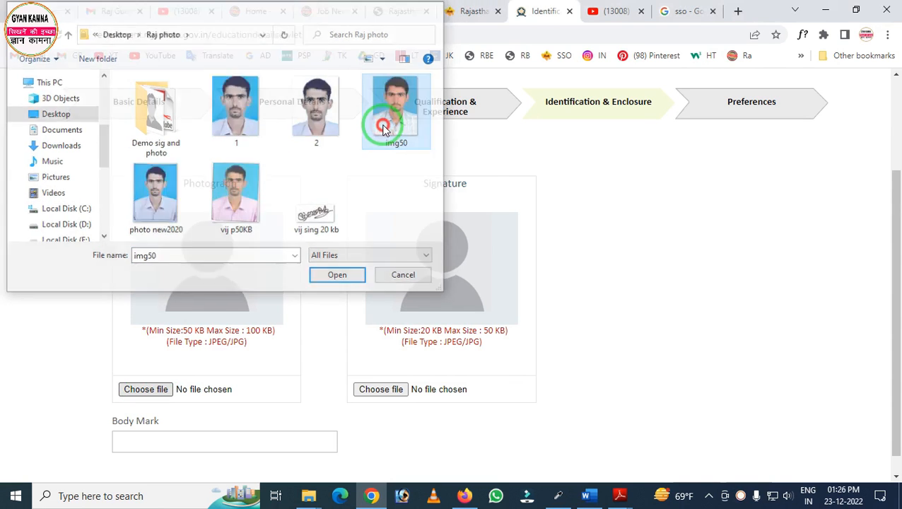
pyautogui.doubleClick(382, 125)
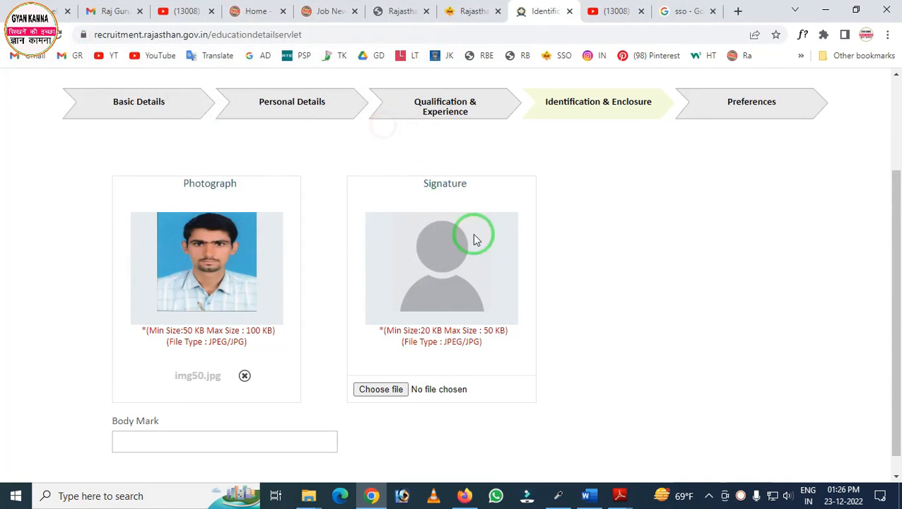
pyautogui.click(364, 390)
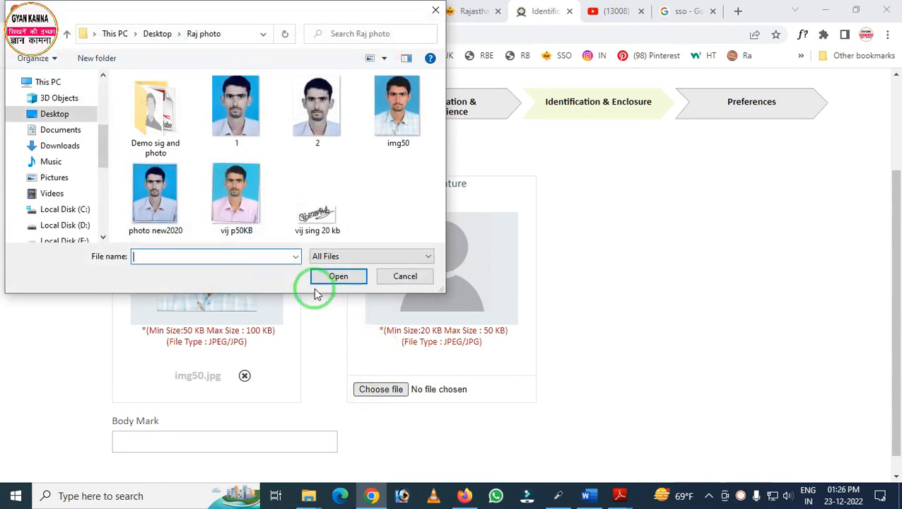
pyautogui.doubleClick(328, 211)
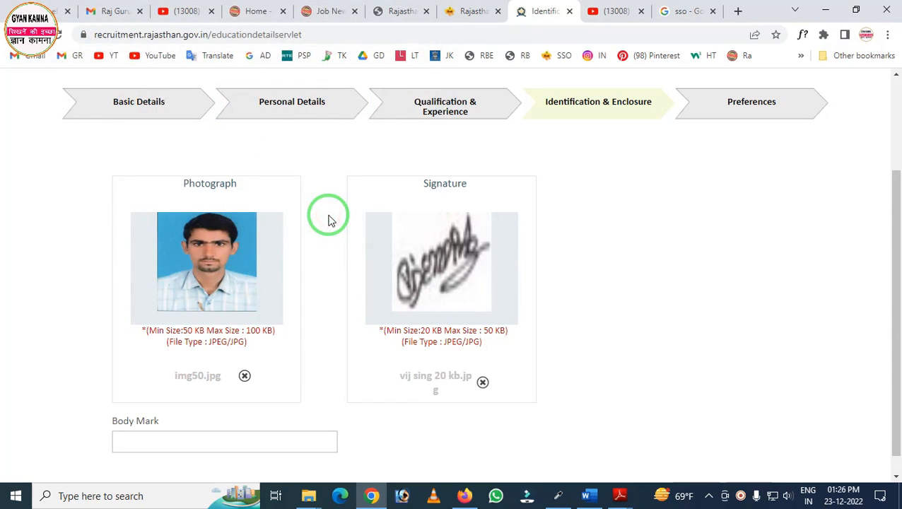
# - Temporarily outline the Body Mark field below the photograph
pyautogui.scroll(-1, 315, 254)
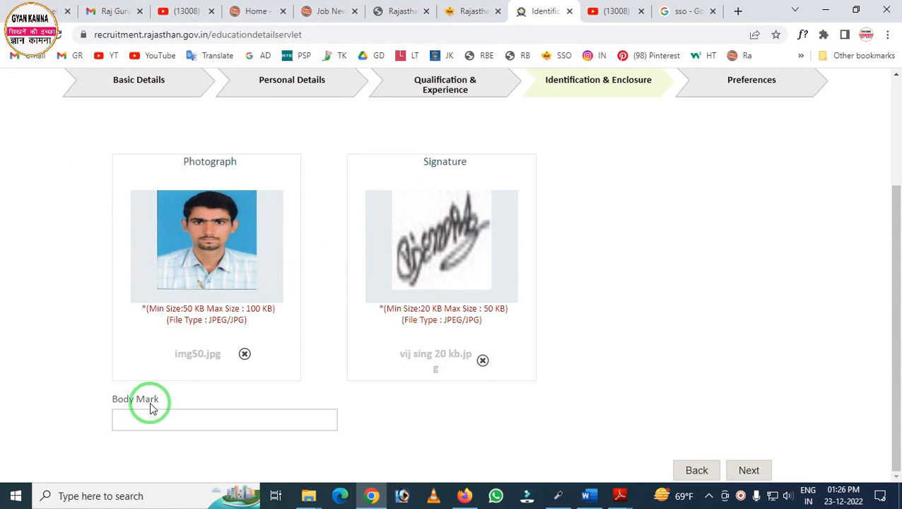
pyautogui.hotkey('ctrl', '2')
pyautogui.moveTo(95, 381); pyautogui.dragTo(241, 462)
pyautogui.rightClick(207, 432)
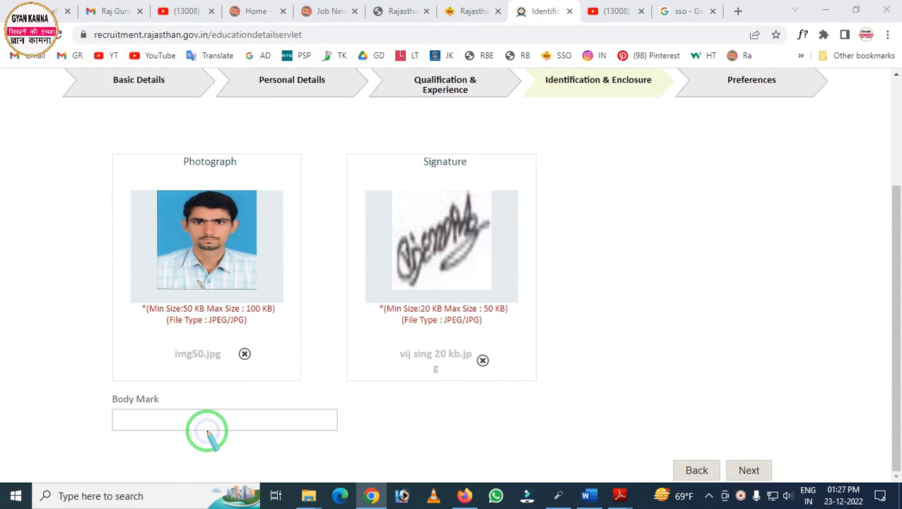
pyautogui.press('Escape')
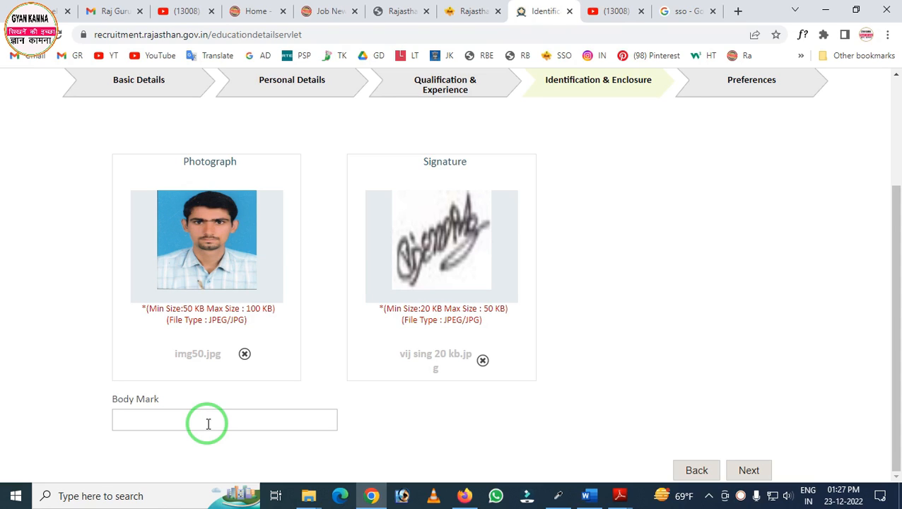
# - Enter A BLACK MOLE ON RIGHT HAND SOLDER as the body mark and submit the identification section
pyautogui.click(208, 424)
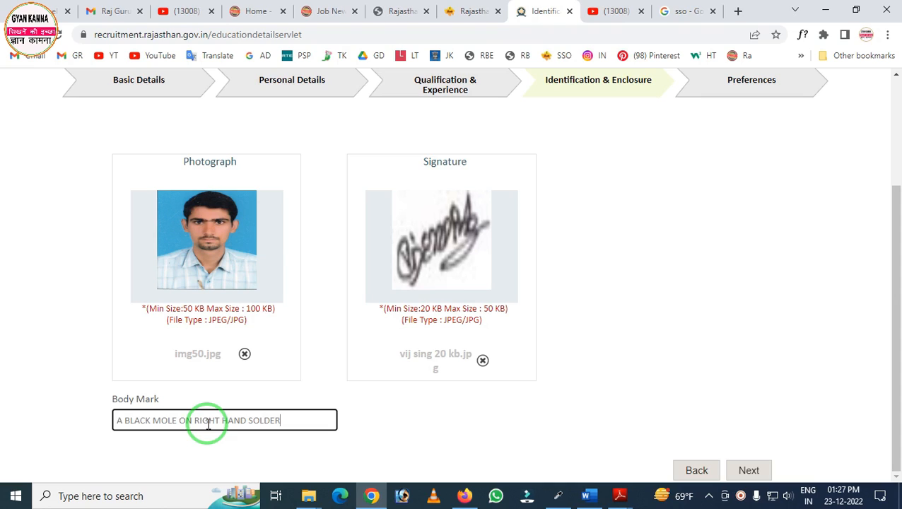
pyautogui.click(381, 388)
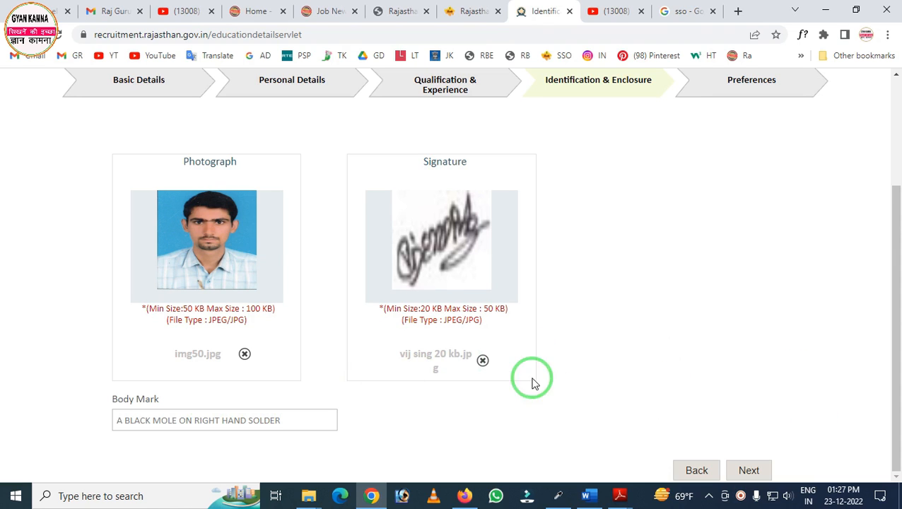
pyautogui.click(750, 472)
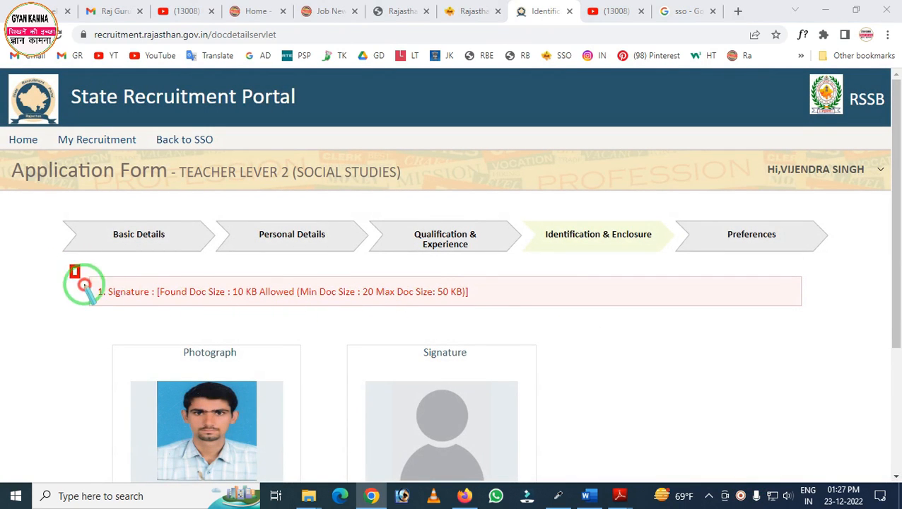
# - Outline the signature size error, upload sing 20 kb as the signature, and continue to the Preferences section
pyautogui.moveTo(71, 266); pyautogui.dragTo(496, 344)
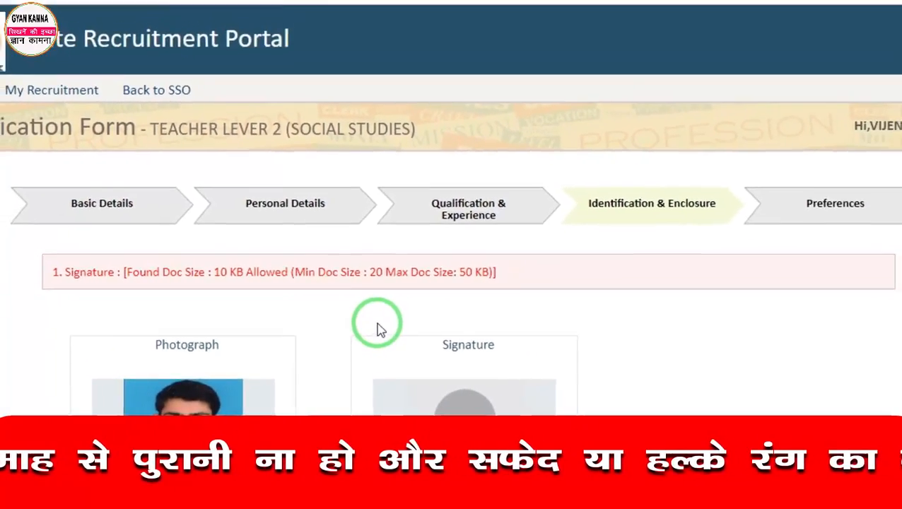
pyautogui.scroll(-2, 394, 382)
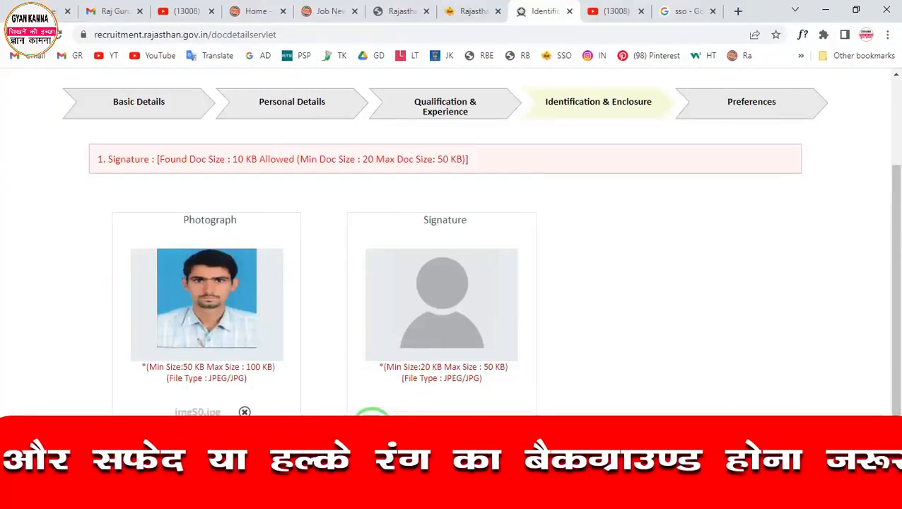
pyautogui.click(372, 414)
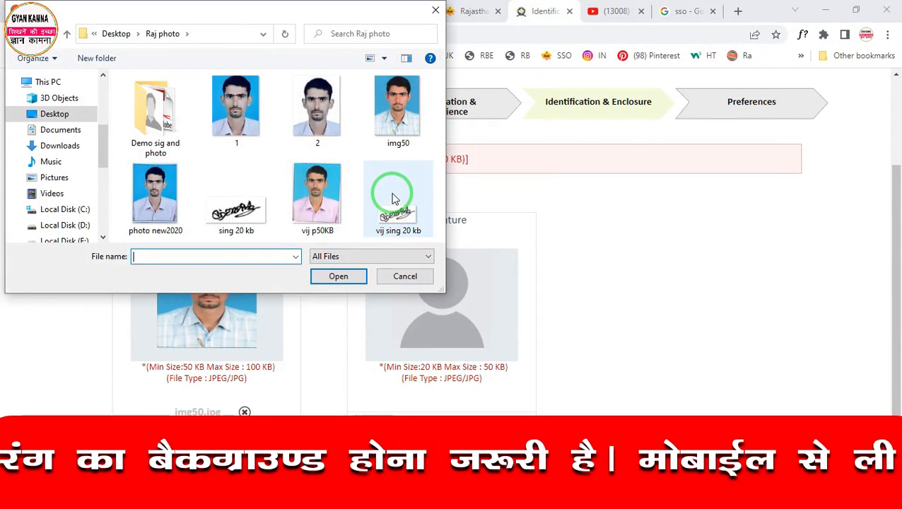
pyautogui.doubleClick(212, 202)
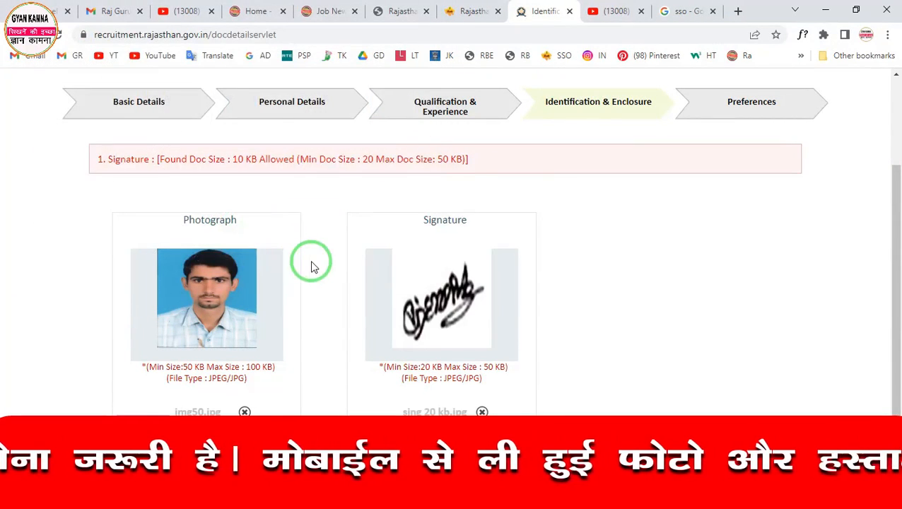
pyautogui.scroll(-1, 514, 415)
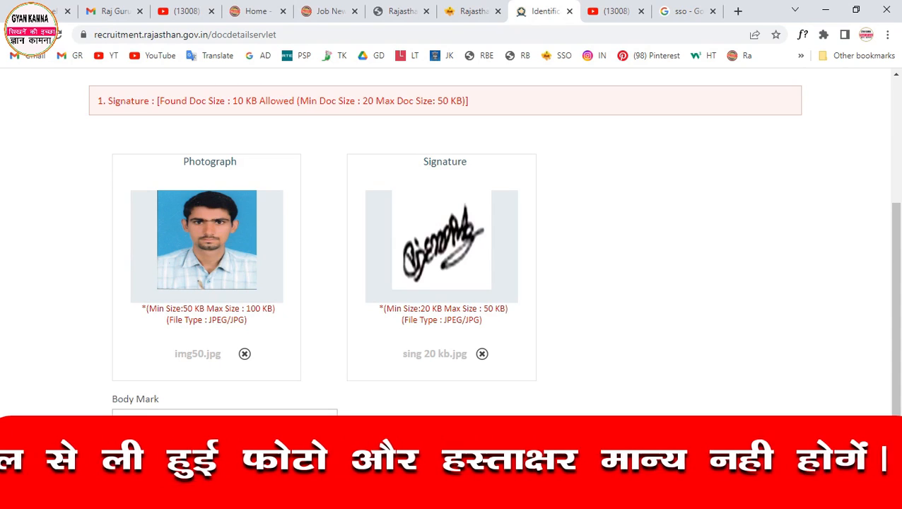
pyautogui.click(601, 459)
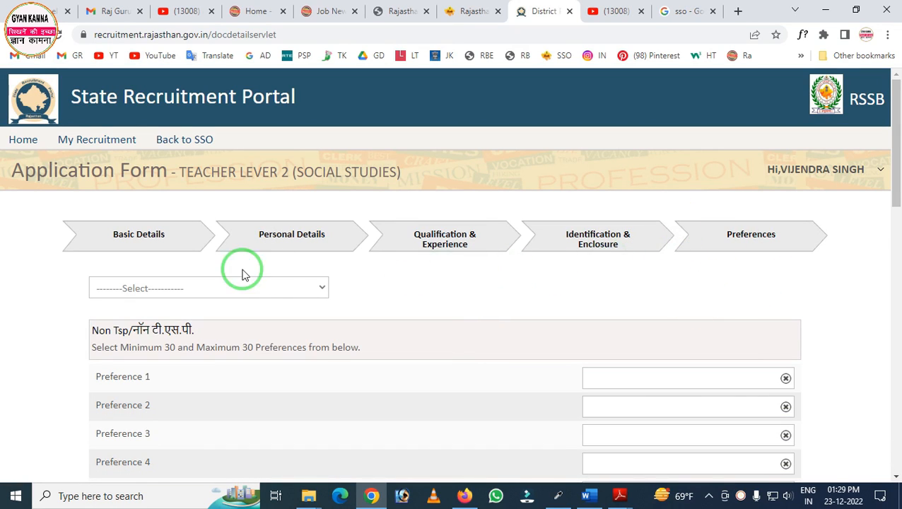
# - Look through the Non Tsp district preference fields from Preference 1 to Preference 30
pyautogui.scroll(-7, 233, 274)
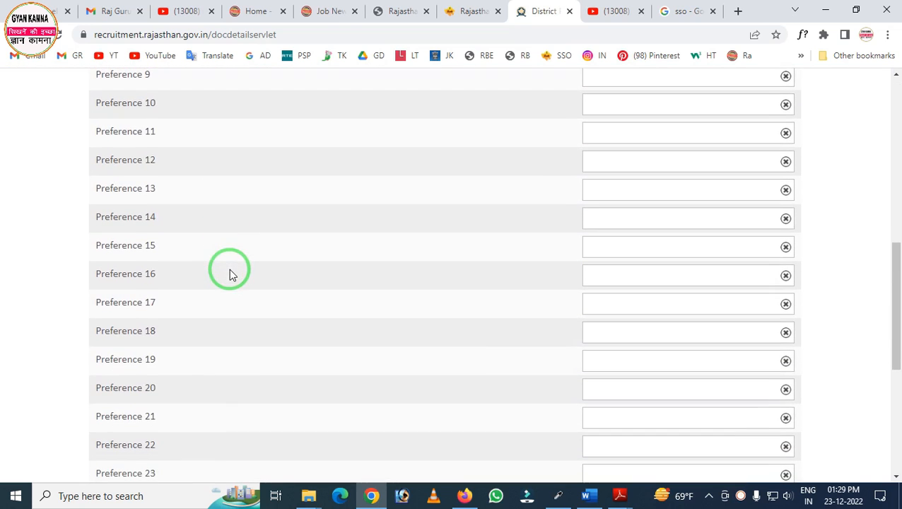
pyautogui.scroll(-5, 256, 252)
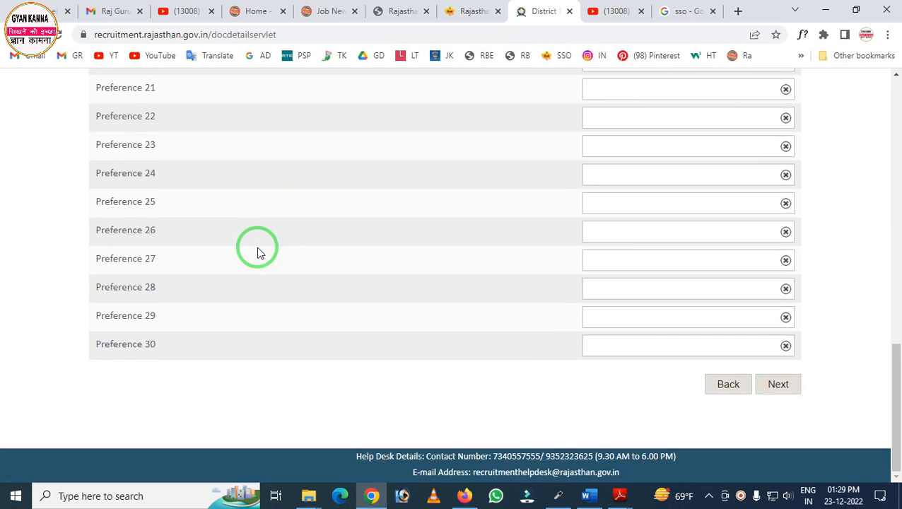
pyautogui.scroll(12, 258, 253)
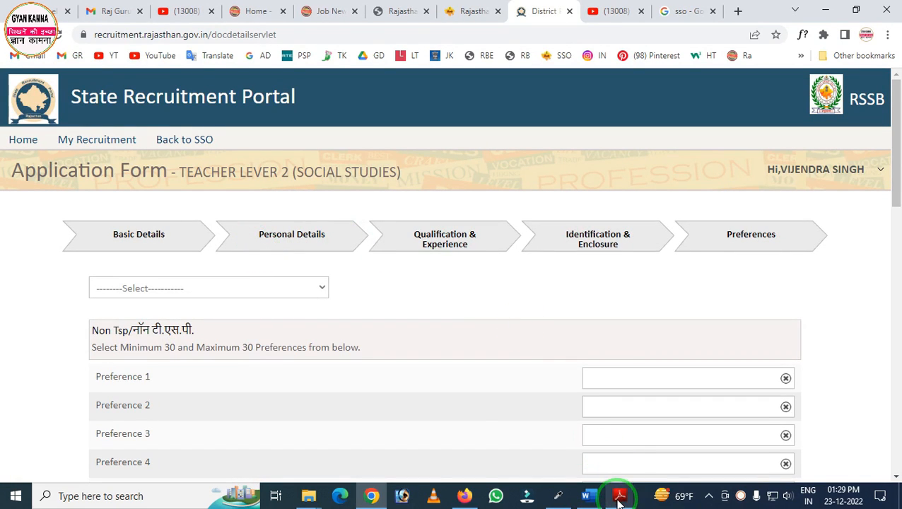
# - Switch to the Level-2 Detail Notification PDF in Adobe Reader, examine the vacancy table on page 52, and return to the preference form in Chrome
pyautogui.moveTo(621, 498)
pyautogui.click(584, 469)
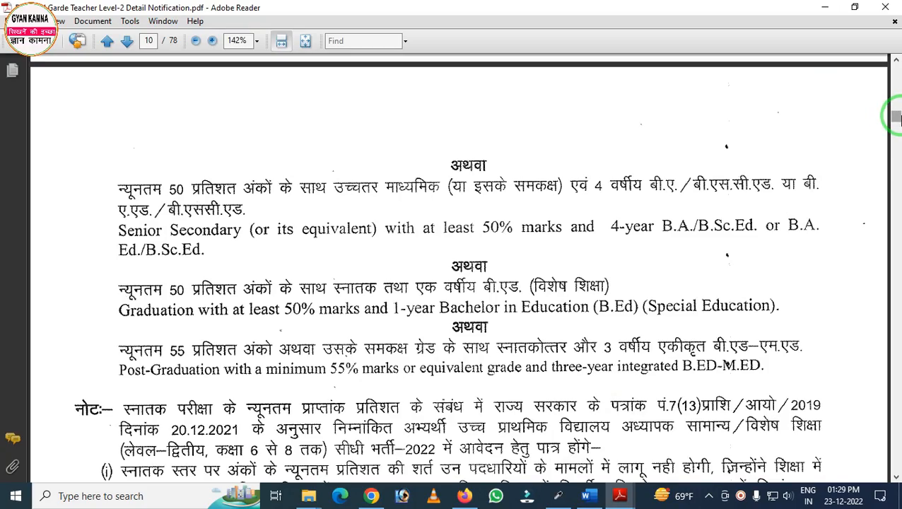
pyautogui.moveTo(895, 118); pyautogui.dragTo(895, 332)
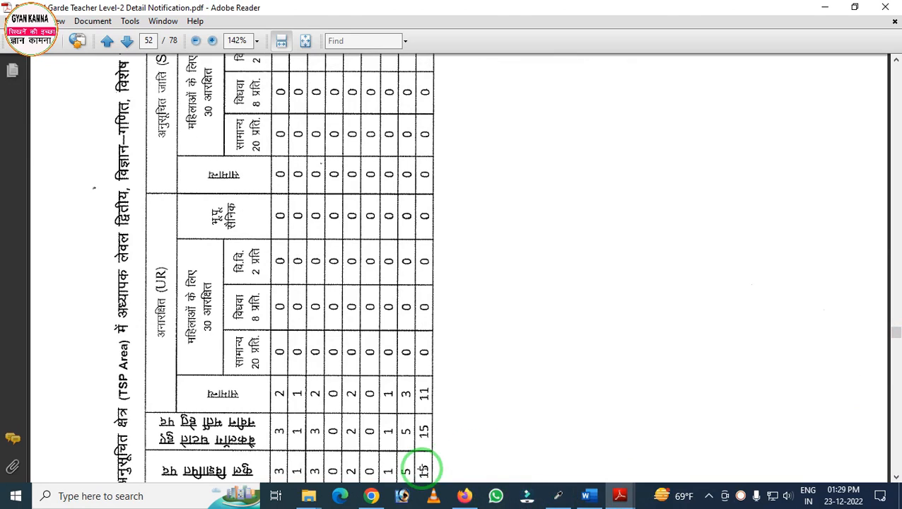
pyautogui.moveTo(390, 503)
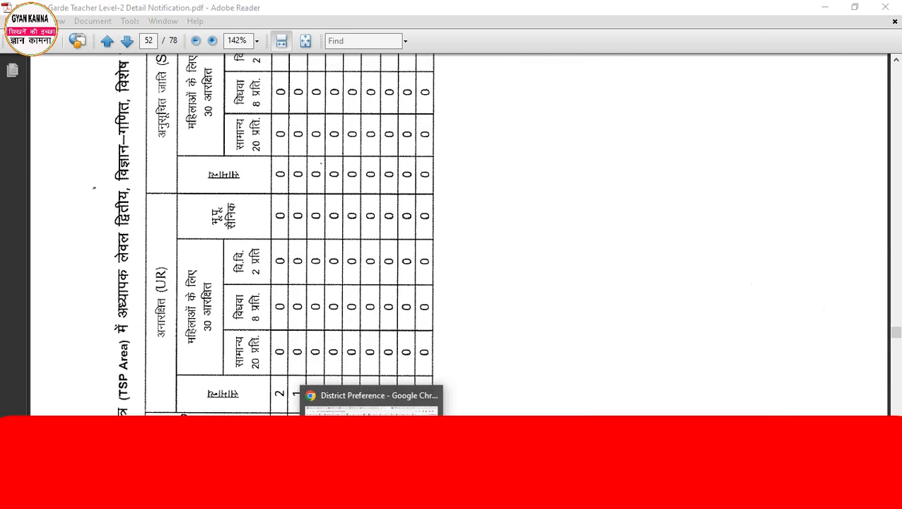
pyautogui.click(398, 396)
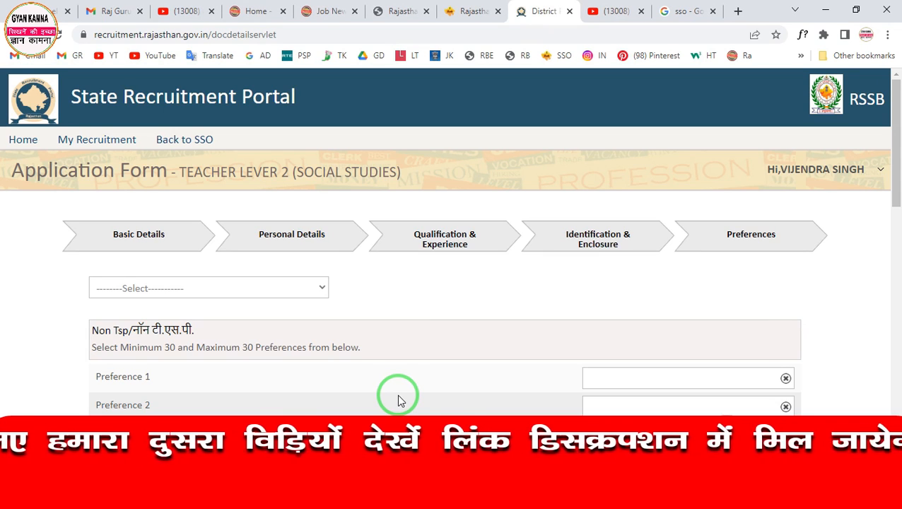
pyautogui.scroll(-2, 397, 396)
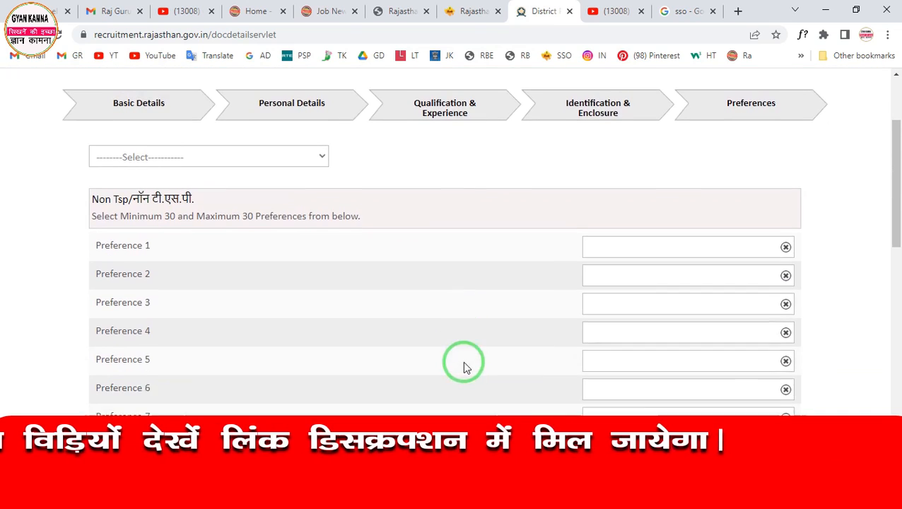
# - Select AJMER from the Non Tsp district list as Preference 1 and outline the filled field
pyautogui.scroll(2, 378, 321)
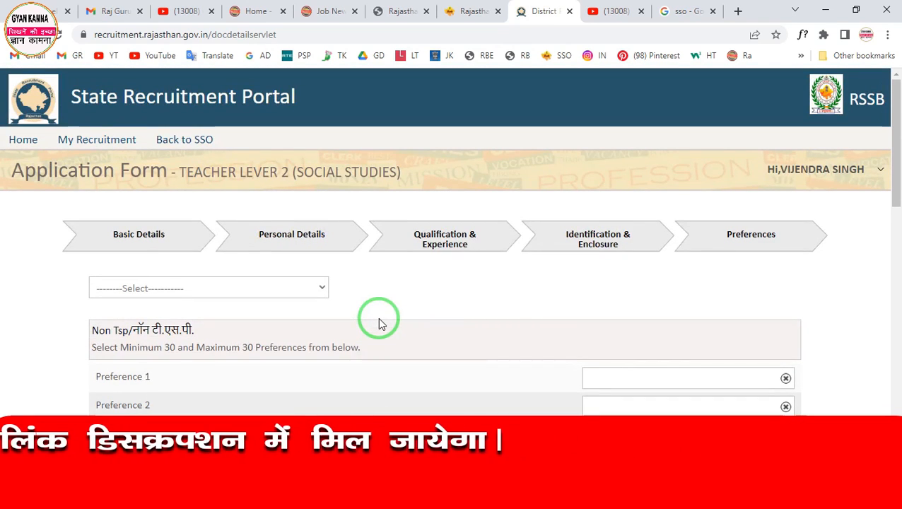
pyautogui.scroll(-1, 358, 311)
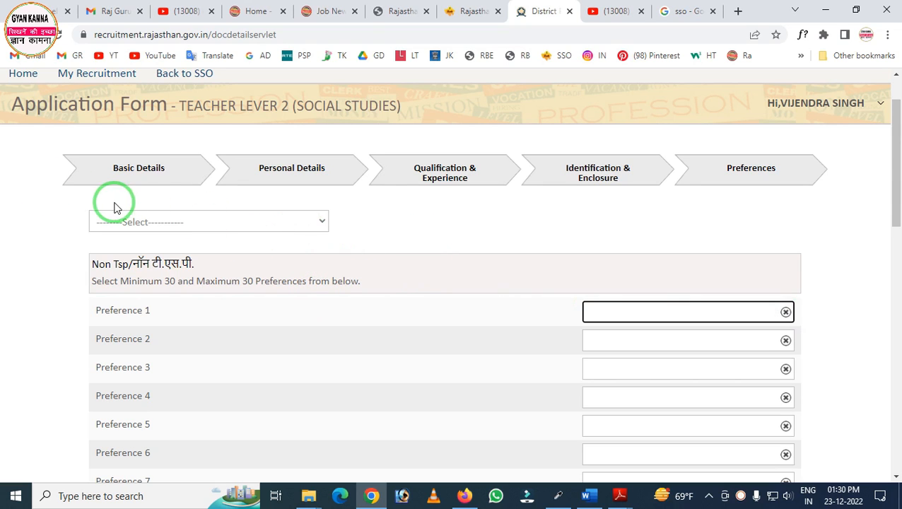
pyautogui.click(174, 225)
pyautogui.scroll(-3, 181, 268)
pyautogui.scroll(3, 181, 326)
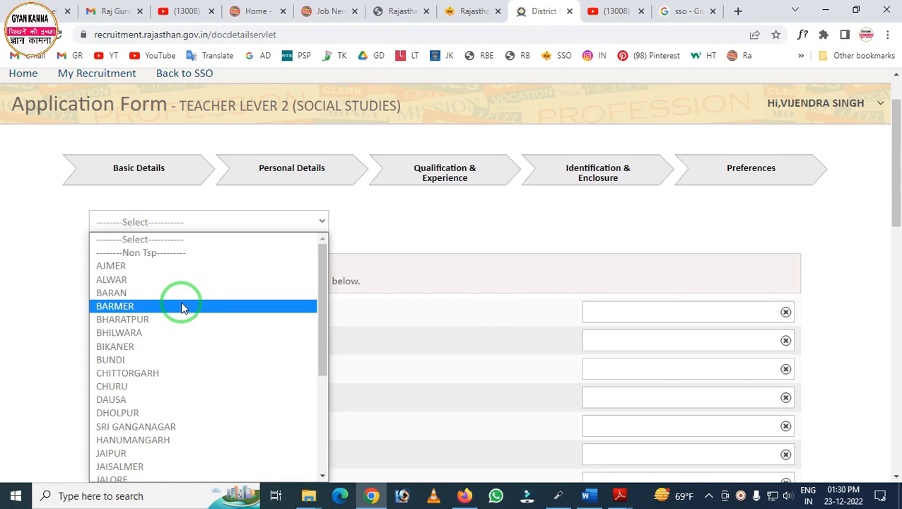
pyautogui.click(154, 268)
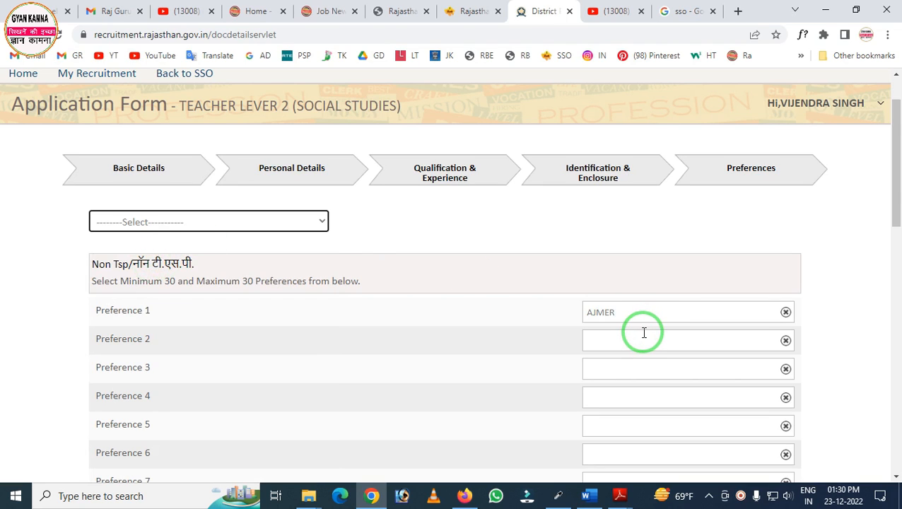
pyautogui.moveTo(563, 270); pyautogui.dragTo(785, 332)
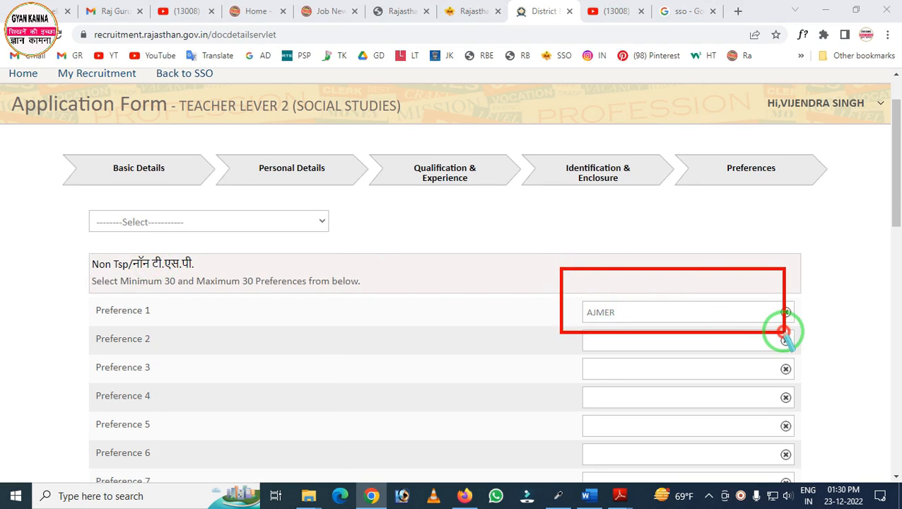
# - Fill Non Tsp Preferences 2 to 30 with the remaining districts, starting with ALWAR and BARAN, and continue to the application preview
pyautogui.click(201, 231)
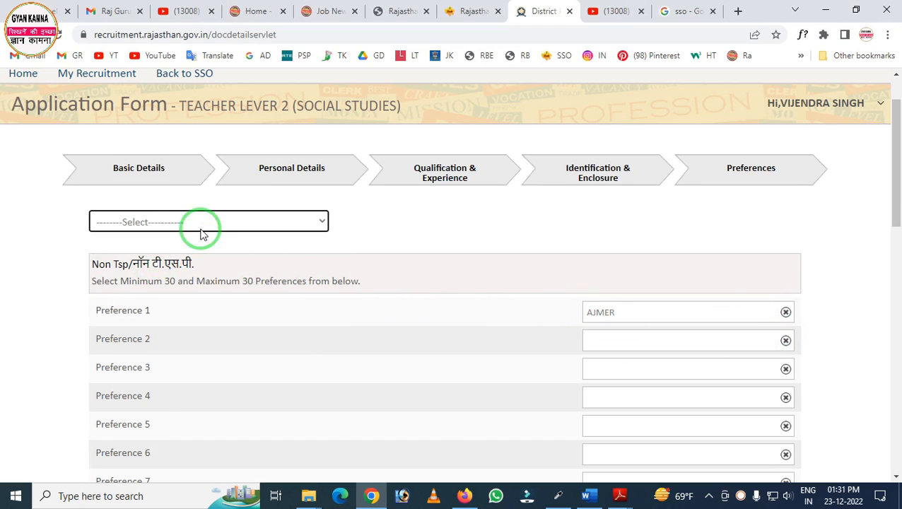
pyautogui.click(181, 220)
pyautogui.click(135, 279)
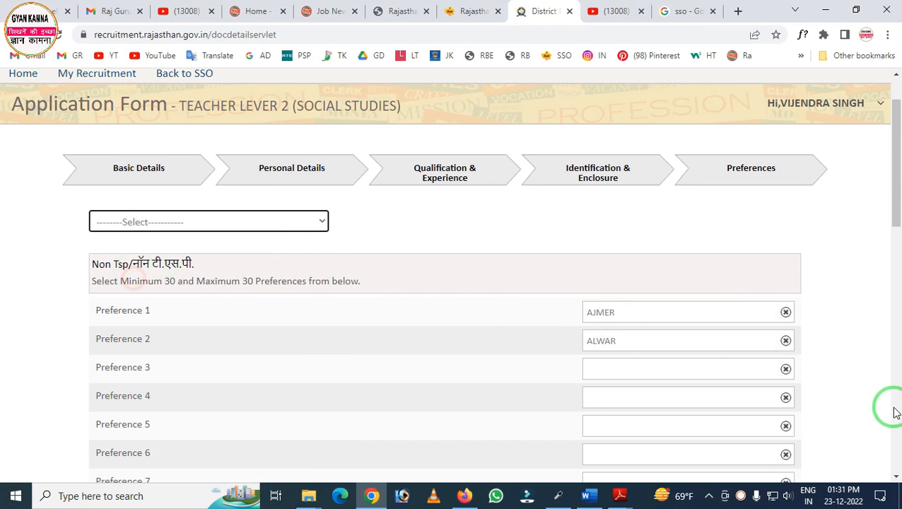
pyautogui.click(247, 216)
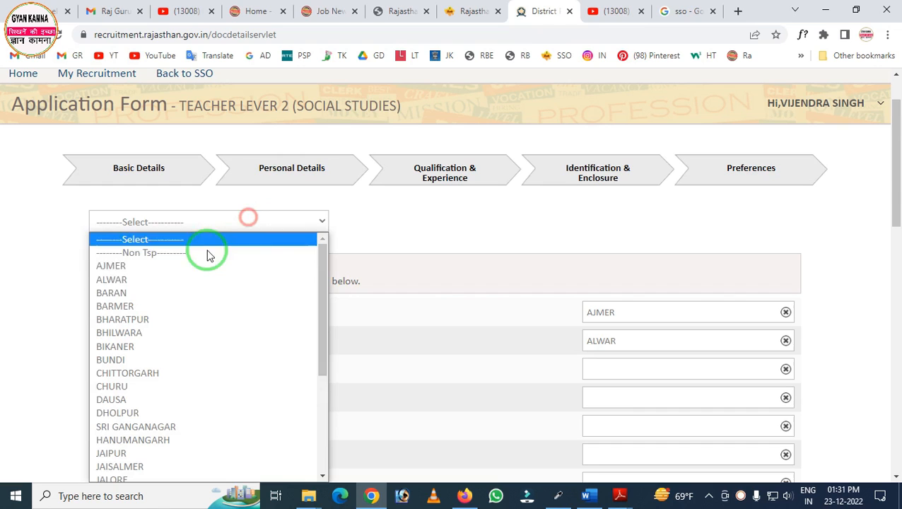
pyautogui.click(159, 295)
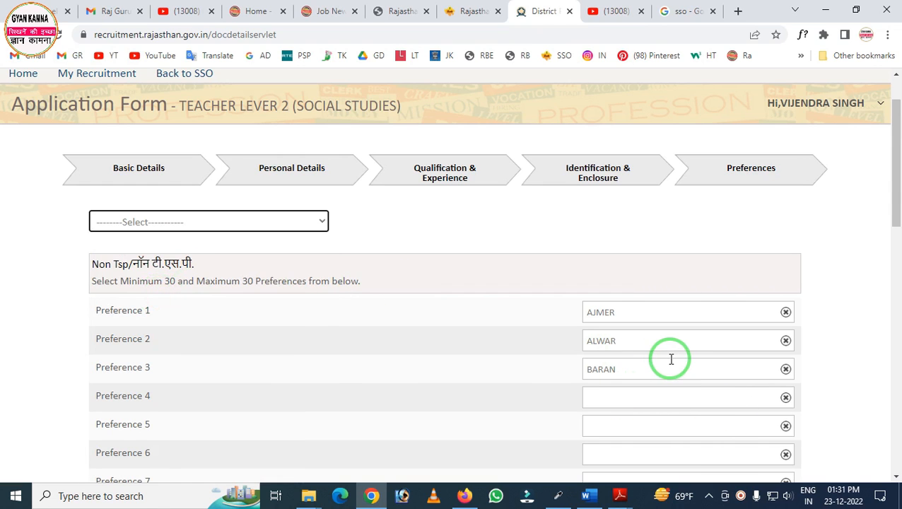
pyautogui.scroll(-1, 670, 359)
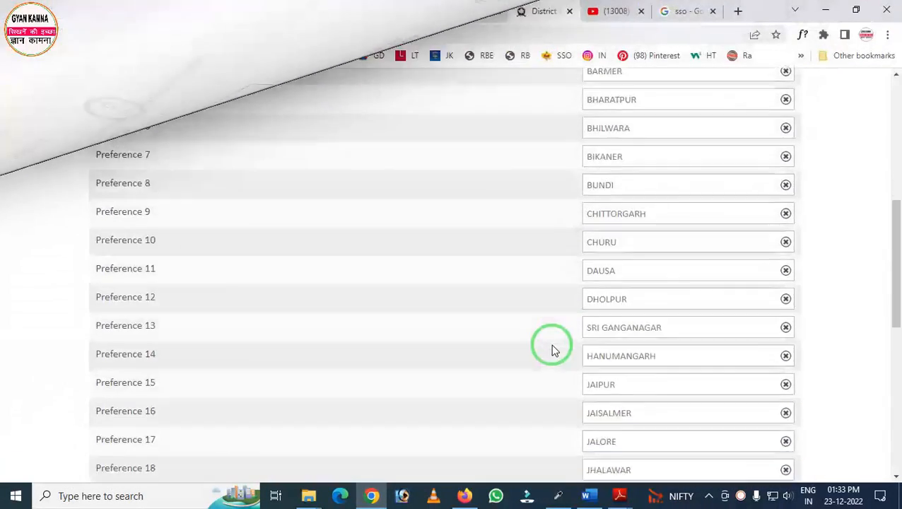
pyautogui.scroll(-6, 566, 352)
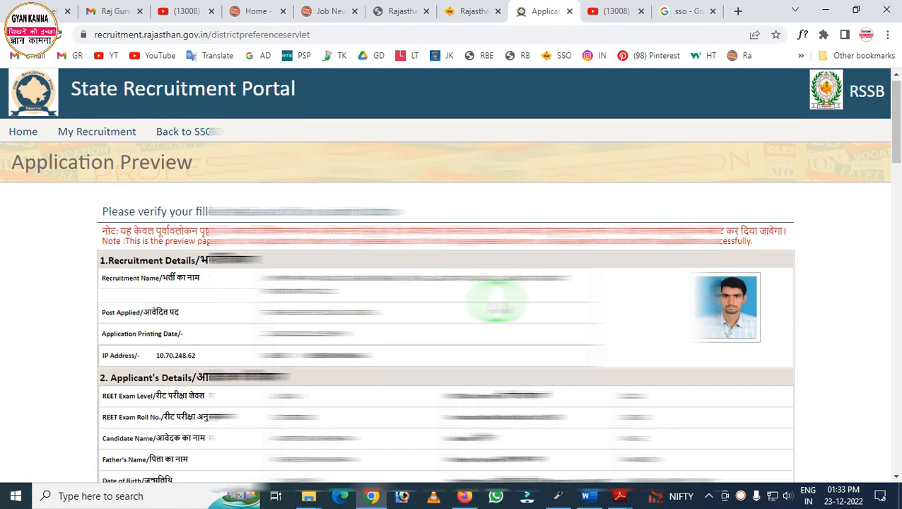
# - Examine the application preview from recruitment details through the declaration, outlining the Update option and the fee status mark
pyautogui.scroll(-2, 496, 308)
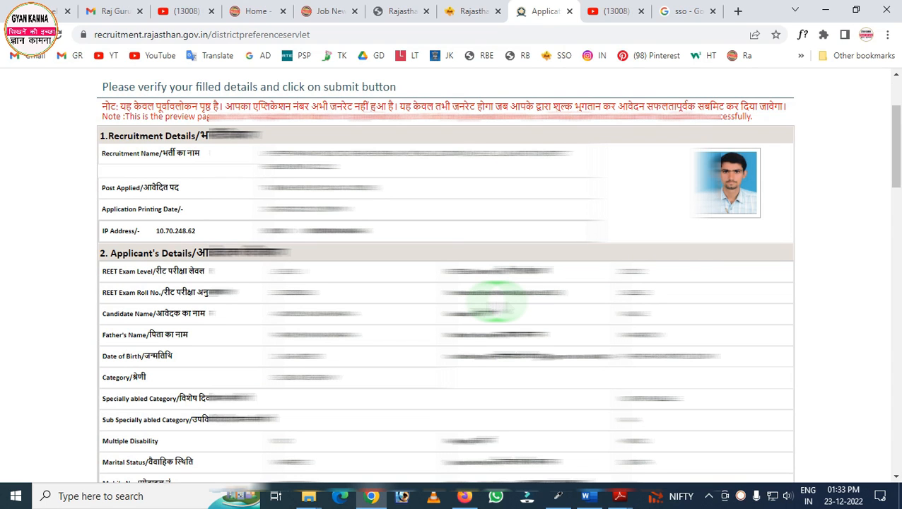
pyautogui.scroll(-7, 498, 302)
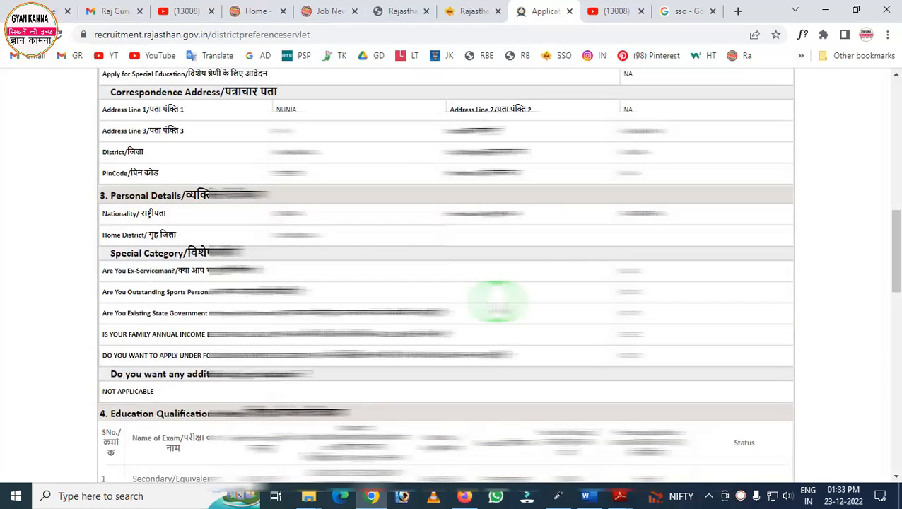
pyautogui.scroll(-3, 498, 302)
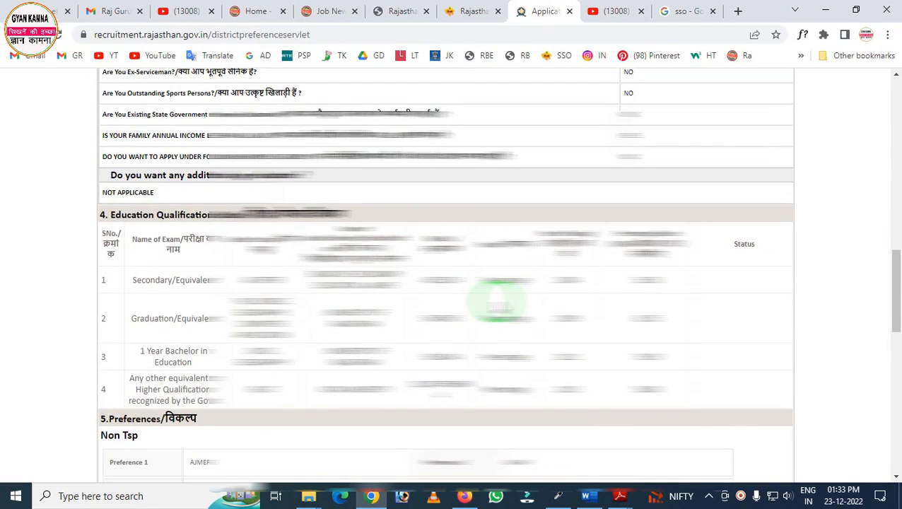
pyautogui.scroll(-5, 498, 303)
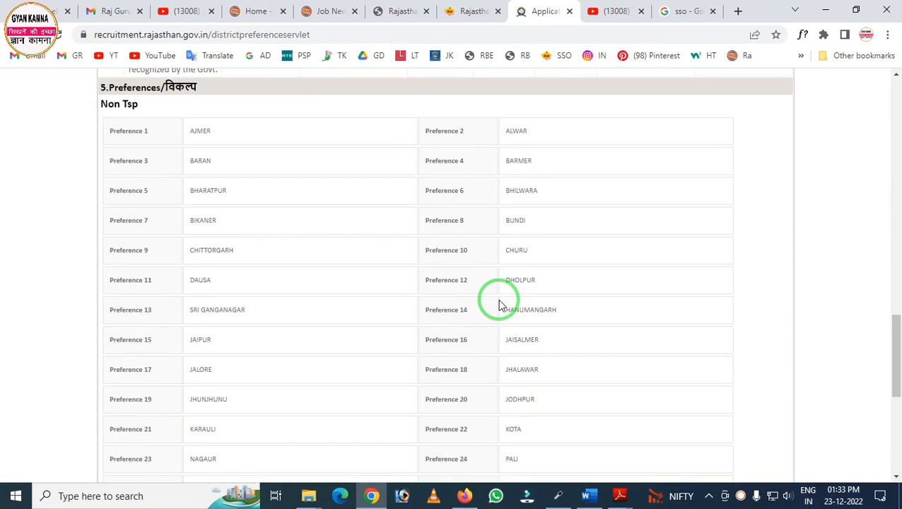
pyautogui.scroll(-5, 499, 304)
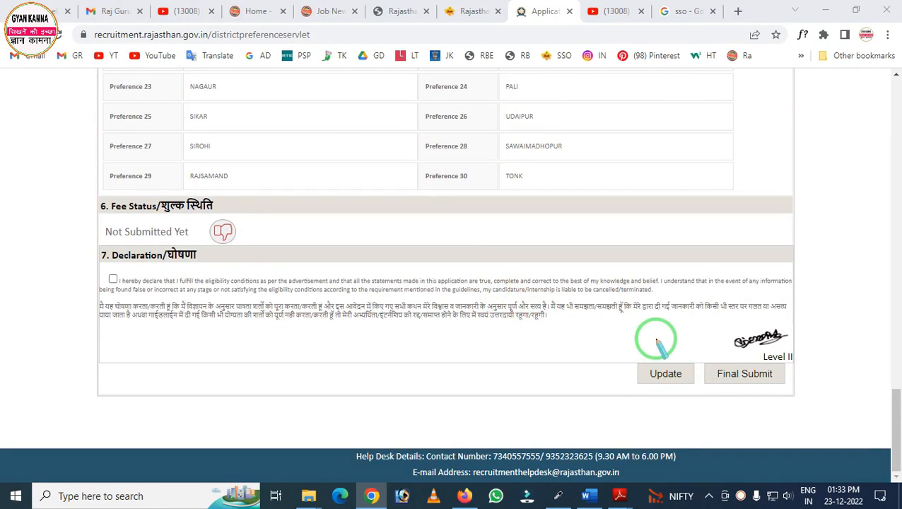
pyautogui.moveTo(614, 331)
pyautogui.mouseDown()
pyautogui.moveTo(643, 388)
pyautogui.moveTo(699, 419)
pyautogui.mouseUp()
pyautogui.rightClick(641, 389)
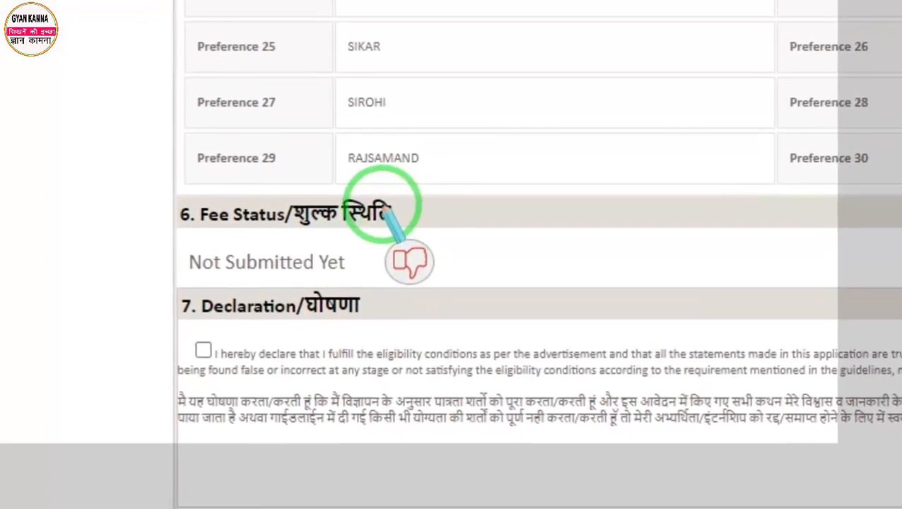
pyautogui.moveTo(344, 184)
pyautogui.mouseDown()
pyautogui.moveTo(362, 274)
pyautogui.moveTo(432, 307)
pyautogui.mouseUp()
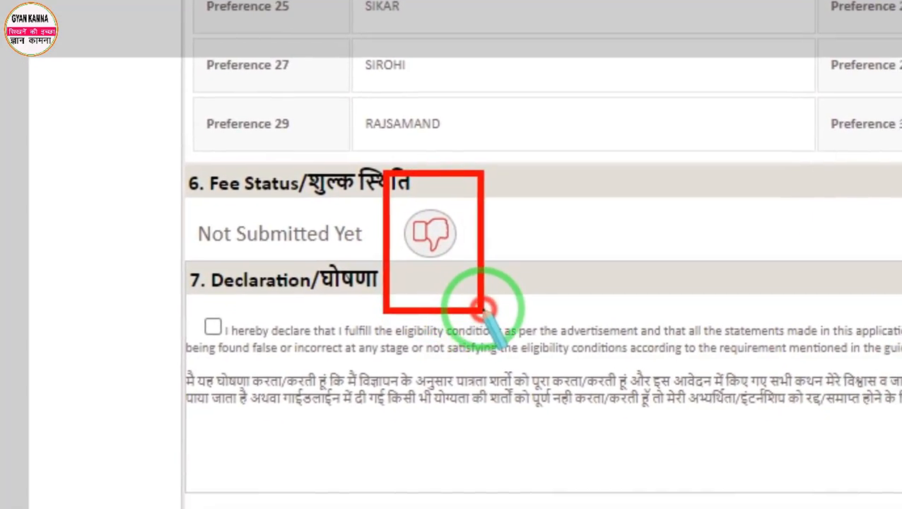
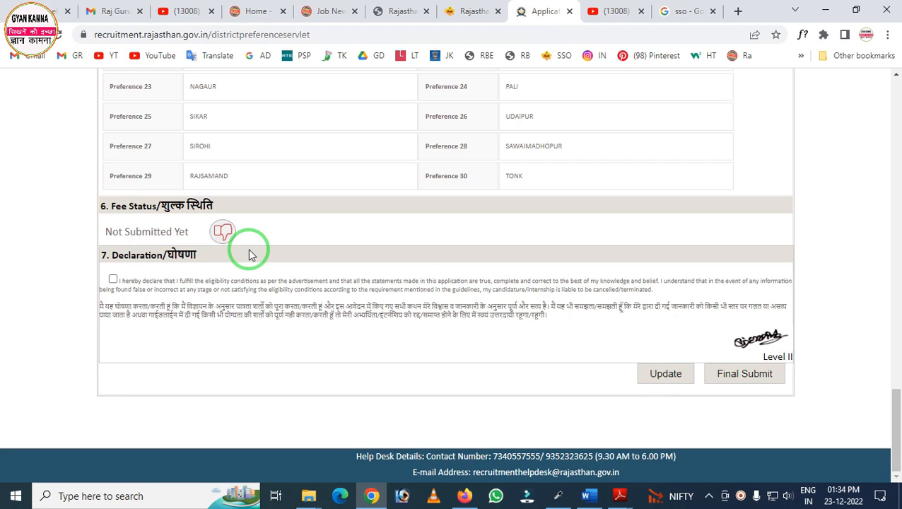
# - Accept the eligibility declaration, agree to the disclaimer terms, and final-submit the application
pyautogui.click(114, 280)
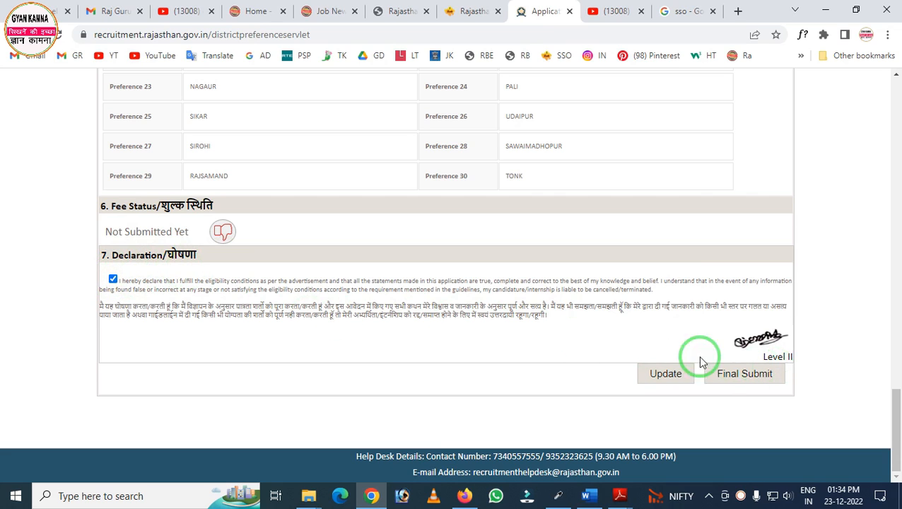
pyautogui.click(734, 379)
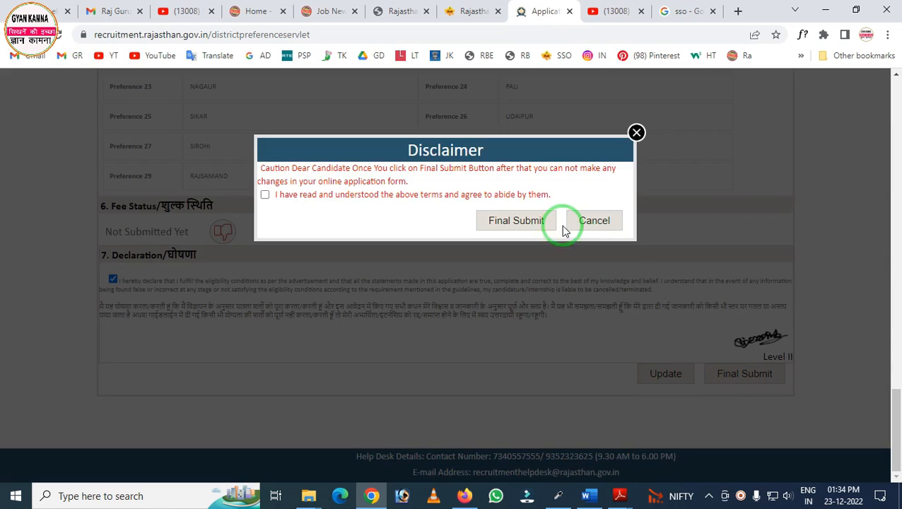
pyautogui.click(266, 196)
pyautogui.click(508, 222)
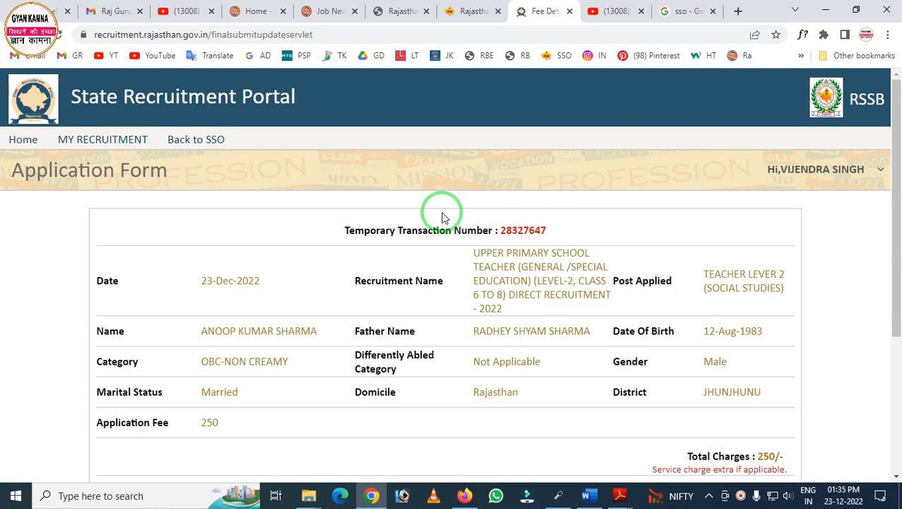
# - Examine the fee details page, outlining the total charges and looking over the important notes and the Pay Fees option
pyautogui.scroll(-2, 615, 244)
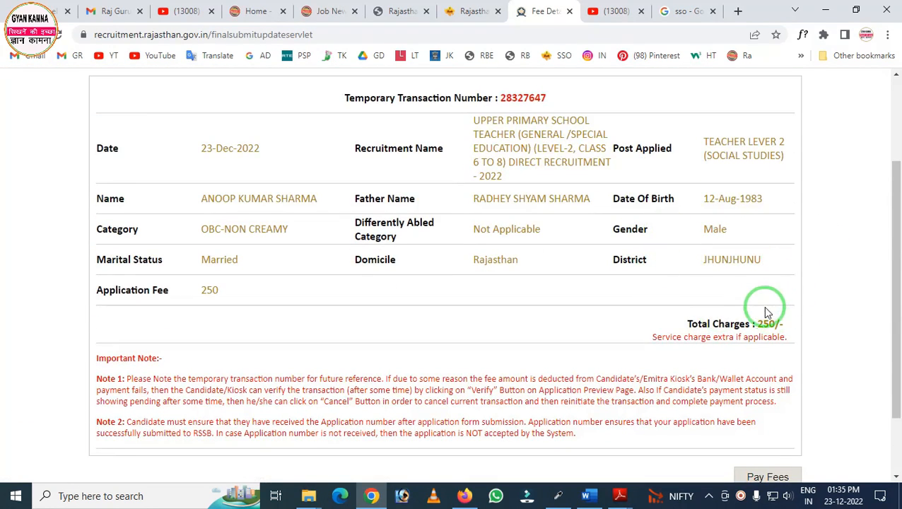
pyautogui.moveTo(669, 286)
pyautogui.mouseDown()
pyautogui.moveTo(785, 357)
pyautogui.moveTo(870, 374)
pyautogui.mouseUp()
pyautogui.rightClick(727, 360)
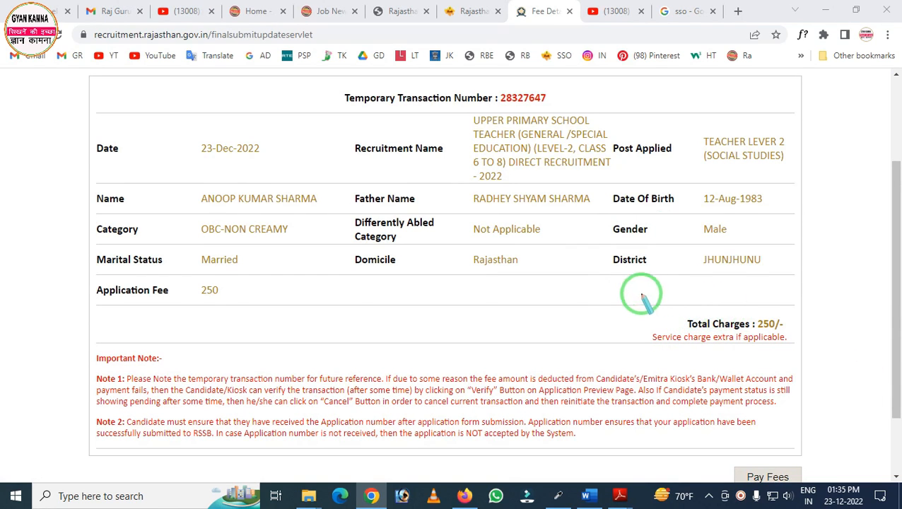
pyautogui.scroll(1, 781, 346)
pyautogui.scroll(-1, 781, 346)
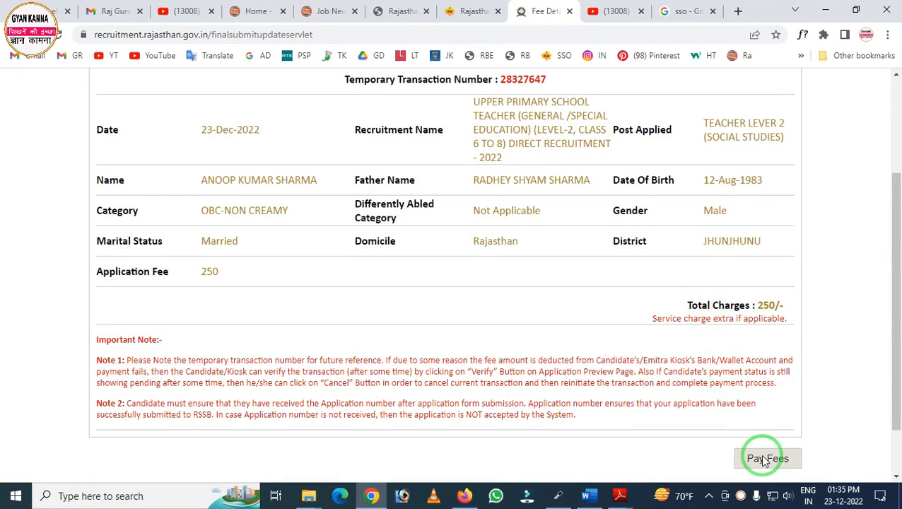
pyautogui.scroll(-1, 812, 324)
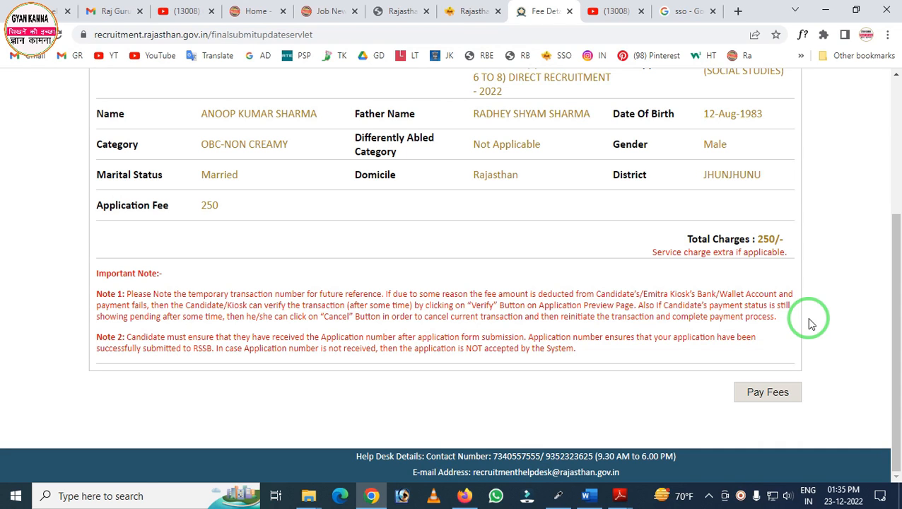
pyautogui.scroll(3, 518, 297)
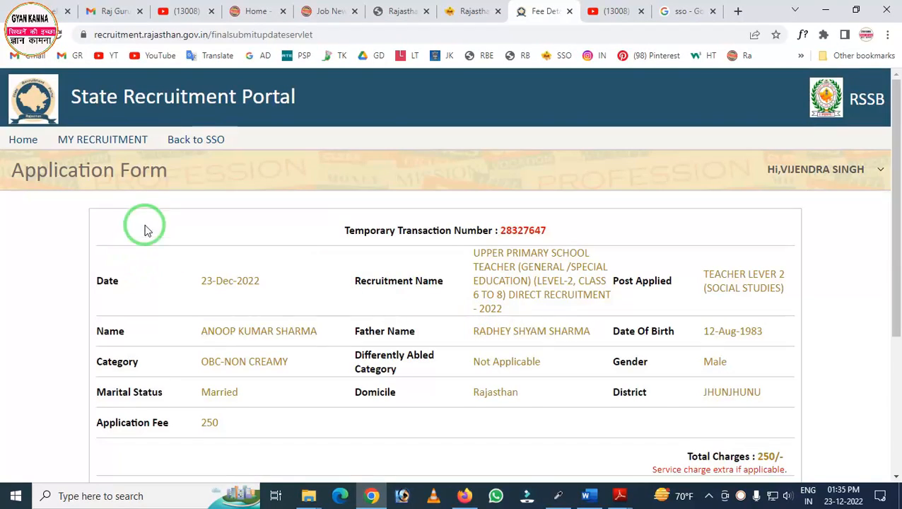
# - Return to the portal's home dashboard and outline the Upper Primary School Teacher Level-2 entry under My Applications
pyautogui.click(28, 147)
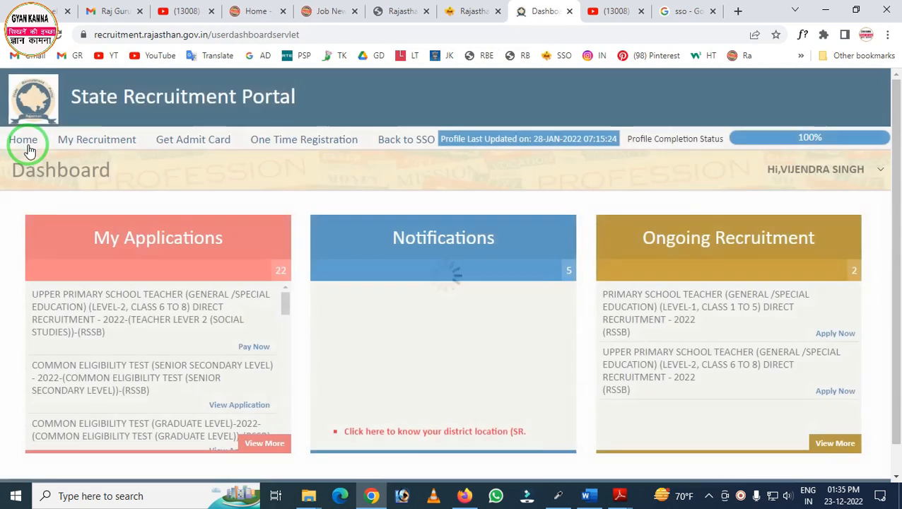
pyautogui.scroll(-1, 453, 233)
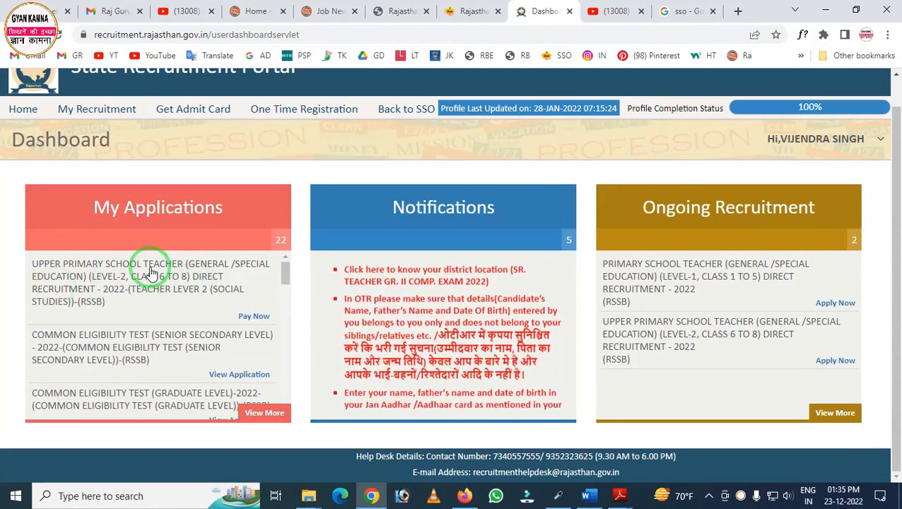
pyautogui.moveTo(13, 168)
pyautogui.mouseDown()
pyautogui.moveTo(43, 205)
pyautogui.moveTo(143, 228)
pyautogui.moveTo(286, 244)
pyautogui.moveTo(300, 363)
pyautogui.mouseUp()
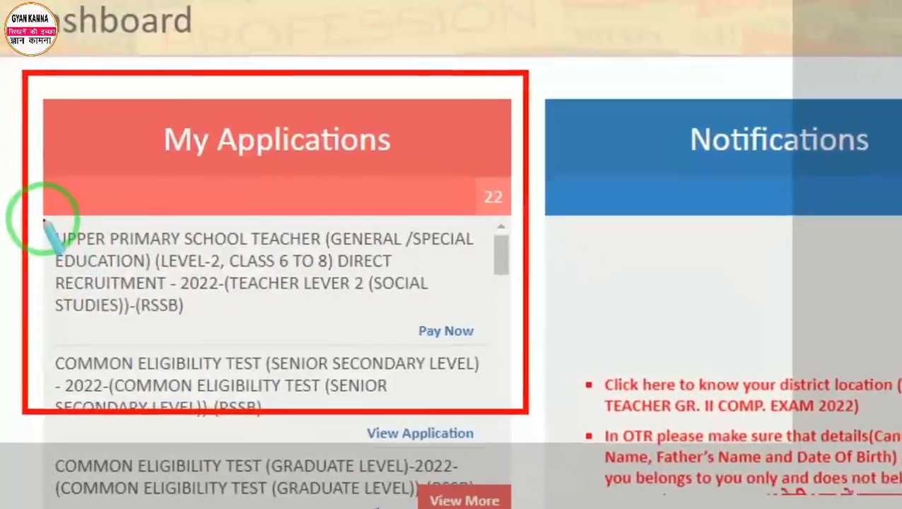
pyautogui.moveTo(44, 223)
pyautogui.mouseDown()
pyautogui.moveTo(176, 298)
pyautogui.moveTo(334, 316)
pyautogui.moveTo(499, 366)
pyautogui.mouseUp()
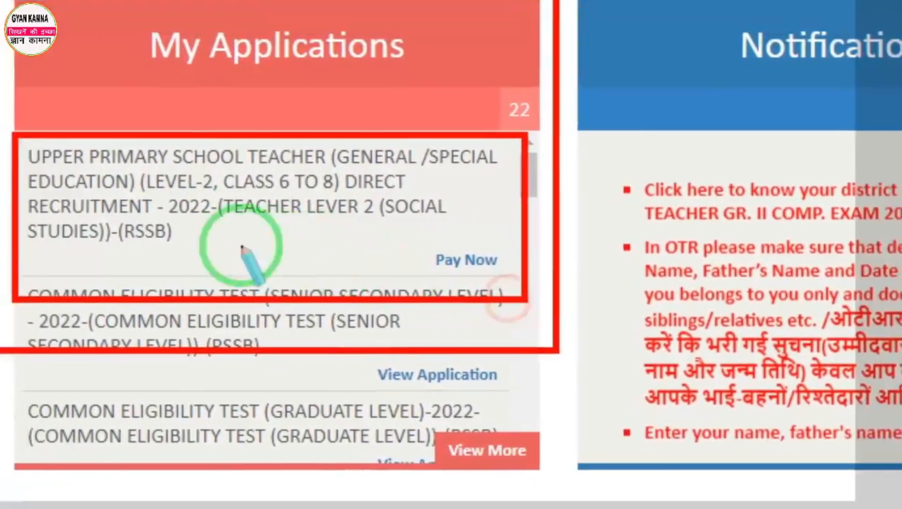
pyautogui.moveTo(120, 136); pyautogui.dragTo(290, 254)
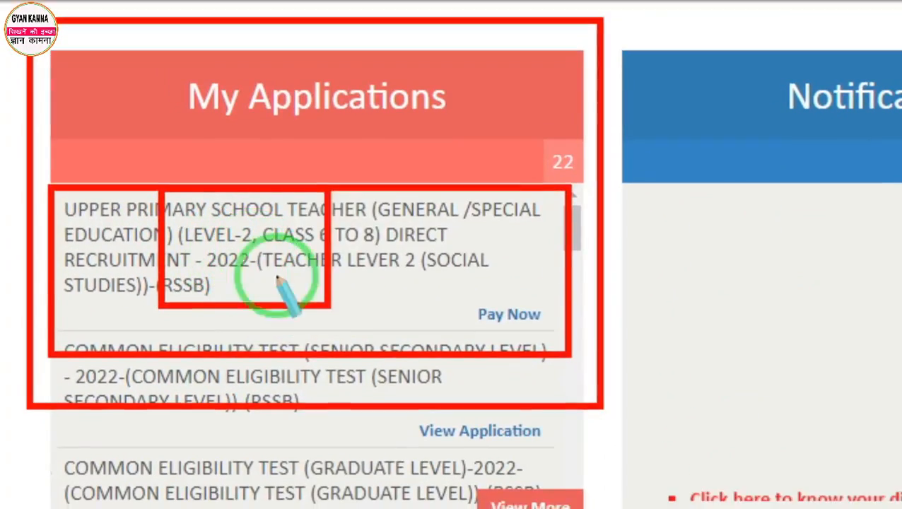
# - Outline Pay Now for the Level-2 Social Studies application, clear the markings, and open that application's preview through it
pyautogui.rightClick(346, 248)
pyautogui.moveTo(443, 263); pyautogui.dragTo(548, 352)
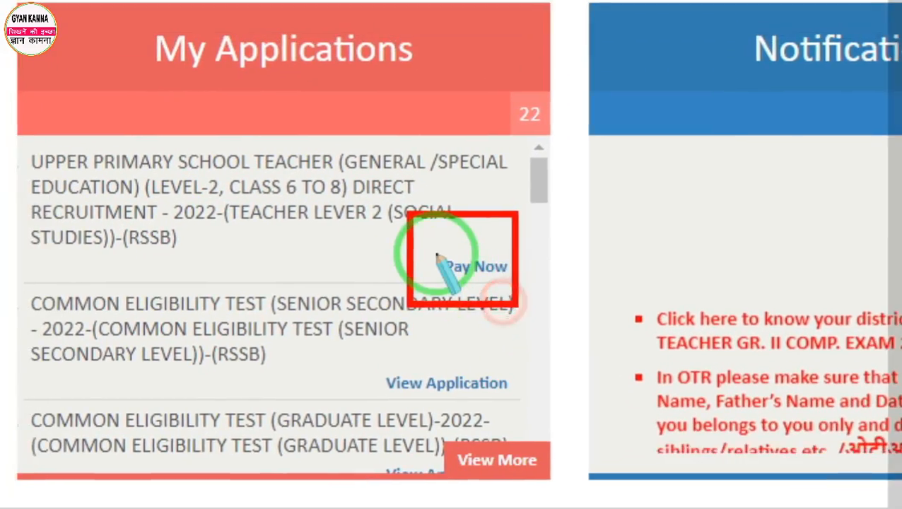
pyautogui.rightClick(437, 255)
pyautogui.press('Escape')
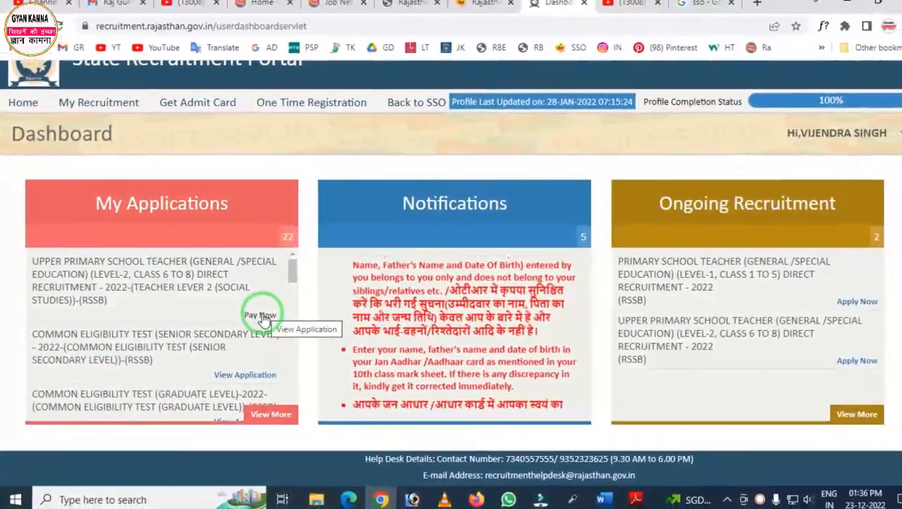
pyautogui.click(295, 310)
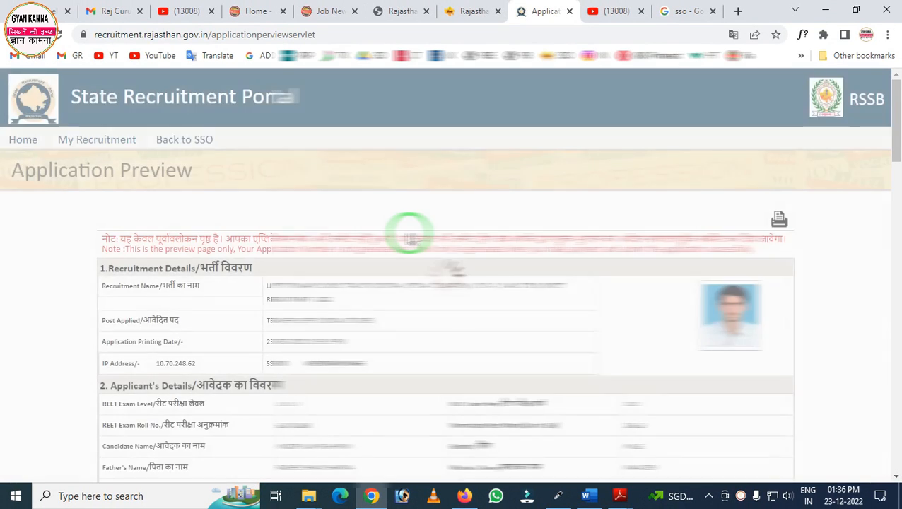
# - Proceed from the end of the application preview to the fee details, start the fee payment, and accept both payment prompts
pyautogui.scroll(-4, 744, 263)
pyautogui.scroll(-20, 744, 263)
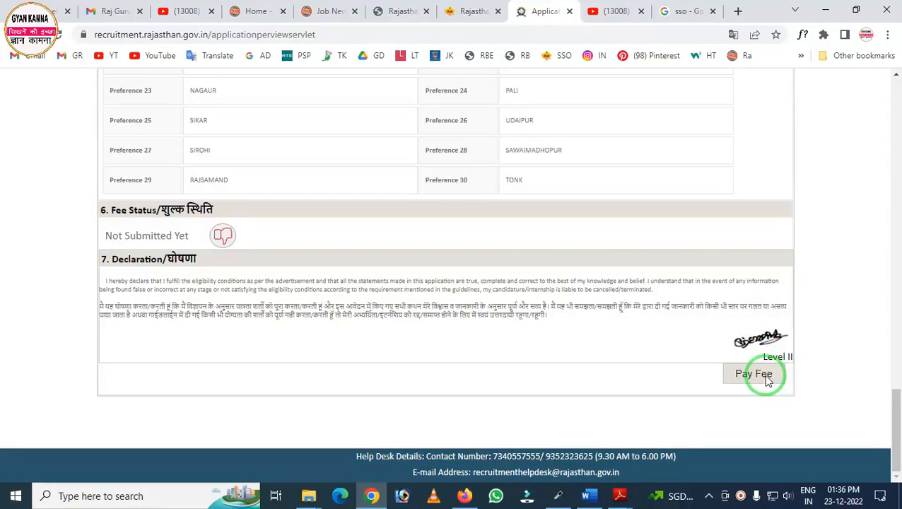
pyautogui.click(769, 381)
pyautogui.scroll(-3, 568, 307)
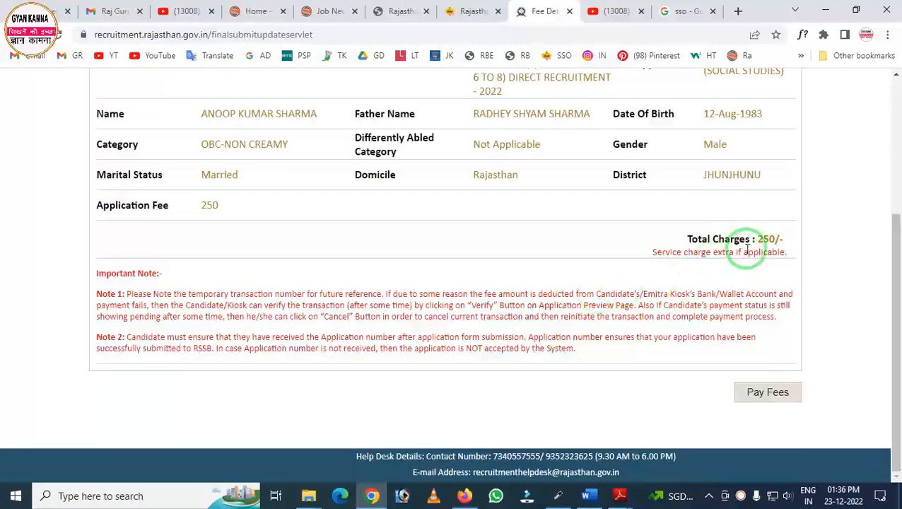
pyautogui.click(776, 402)
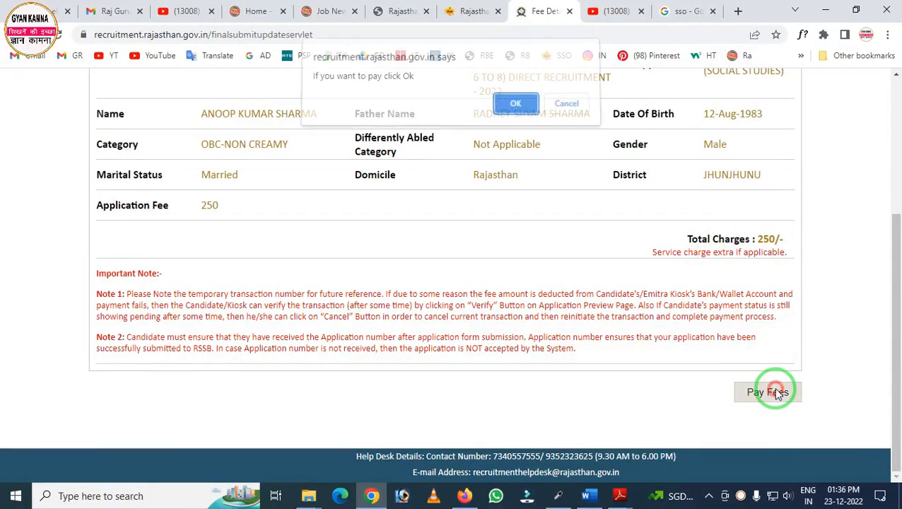
pyautogui.click(517, 108)
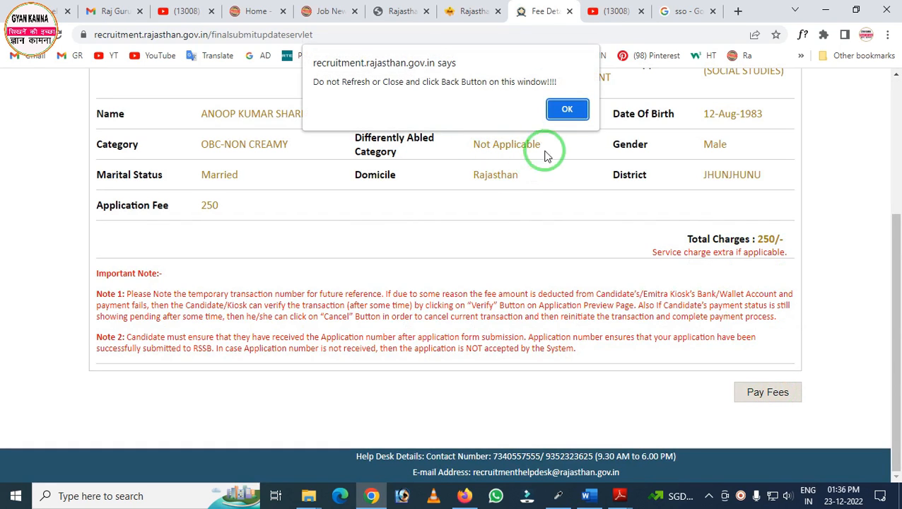
pyautogui.click(559, 113)
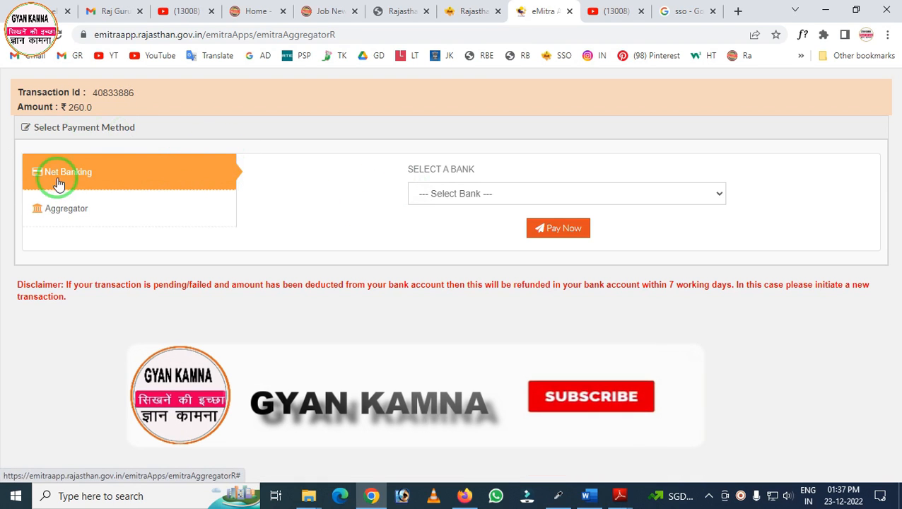
# - Choose STATE BANK INDIA GROUP (RPP) for net banking, proceed to pay, and log in to the bank's Personal Banking page
pyautogui.click(460, 190)
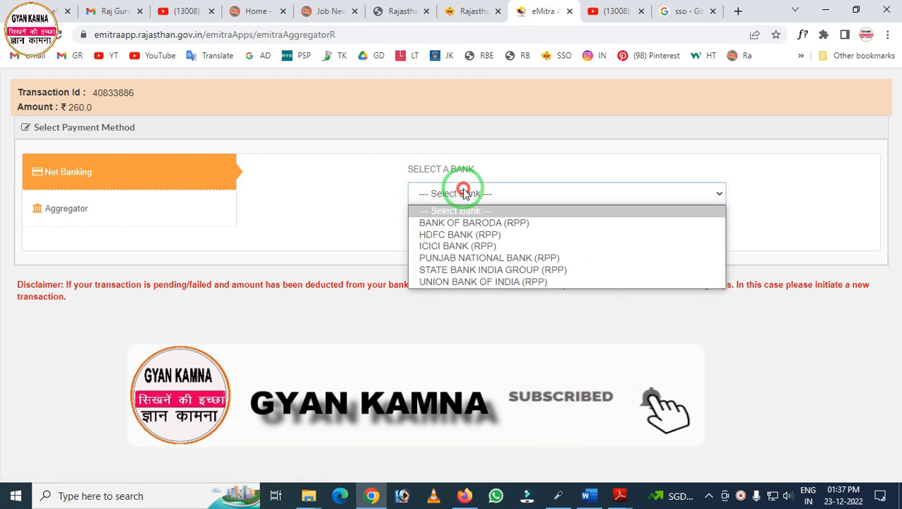
pyautogui.click(467, 272)
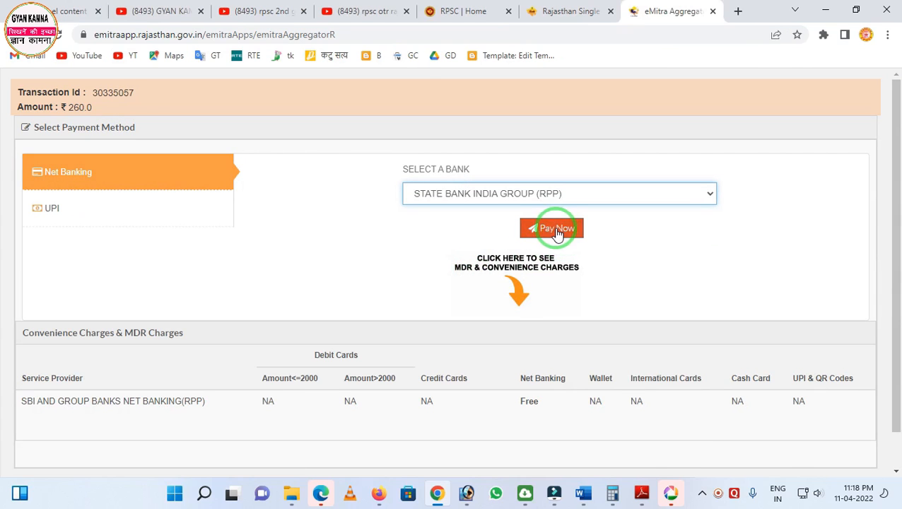
pyautogui.click(555, 228)
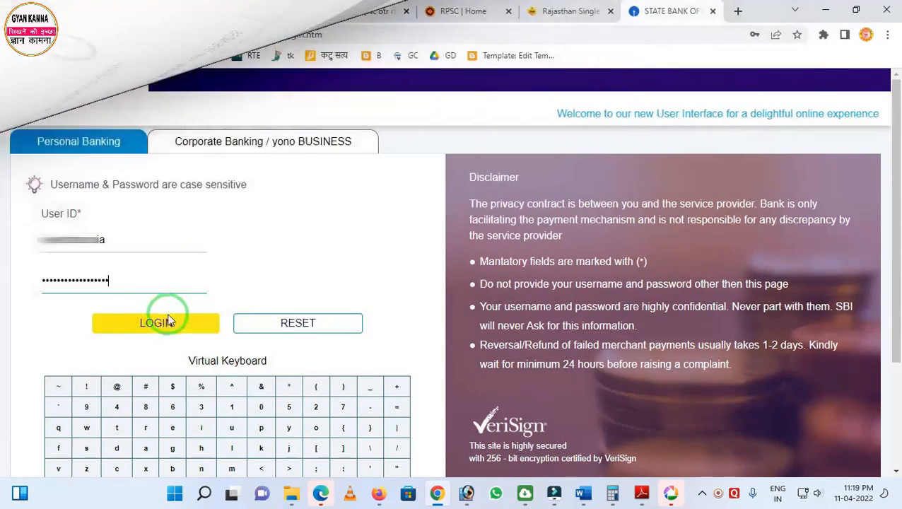
pyautogui.click(170, 322)
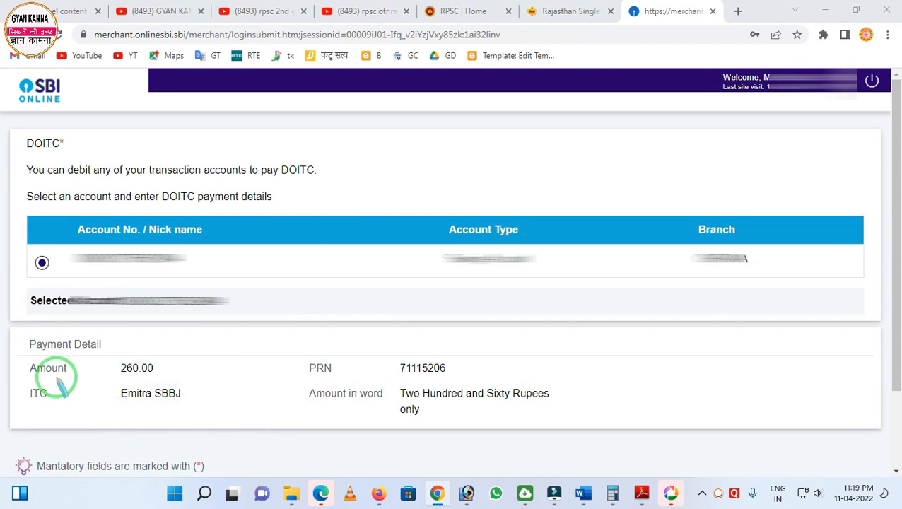
# - Outline the amount in the payment details, clear the marking, and confirm the payment from the selected debit account
pyautogui.moveTo(46, 363)
pyautogui.mouseDown()
pyautogui.moveTo(139, 394)
pyautogui.moveTo(209, 396)
pyautogui.mouseUp()
pyautogui.rightClick(179, 368)
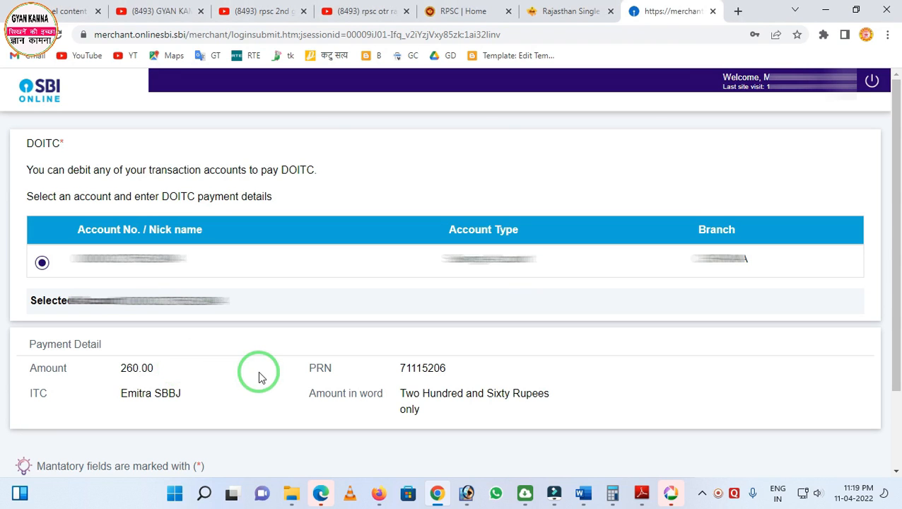
pyautogui.scroll(-2, 323, 377)
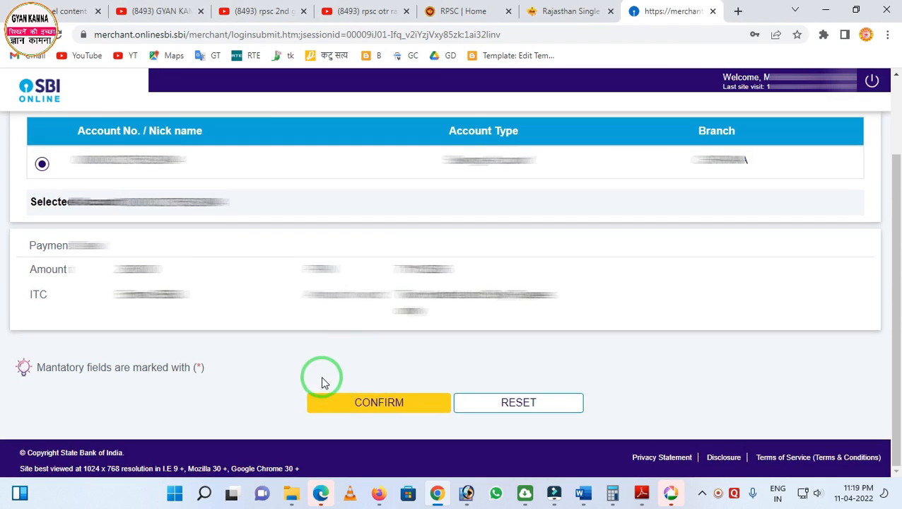
pyautogui.click(349, 407)
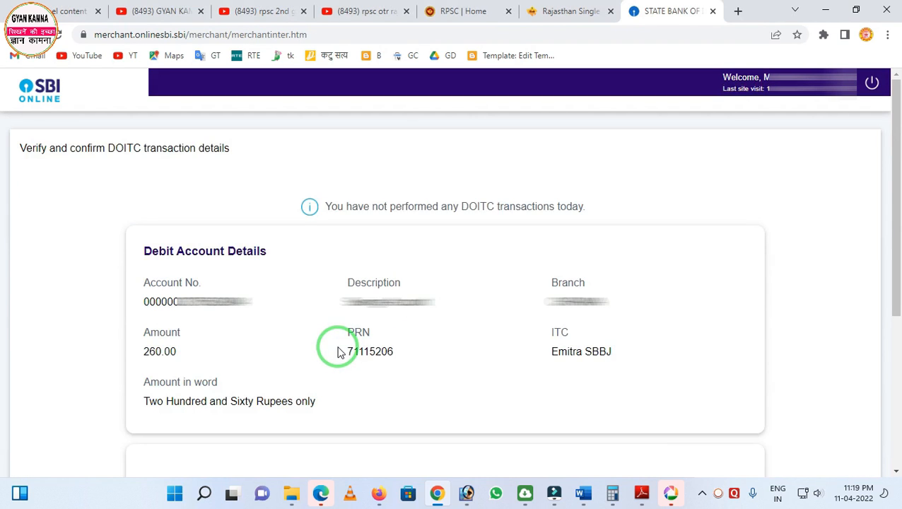
# - Paste the high security transaction password received by SMS and confirm the DOITC transaction
pyautogui.scroll(-4, 344, 346)
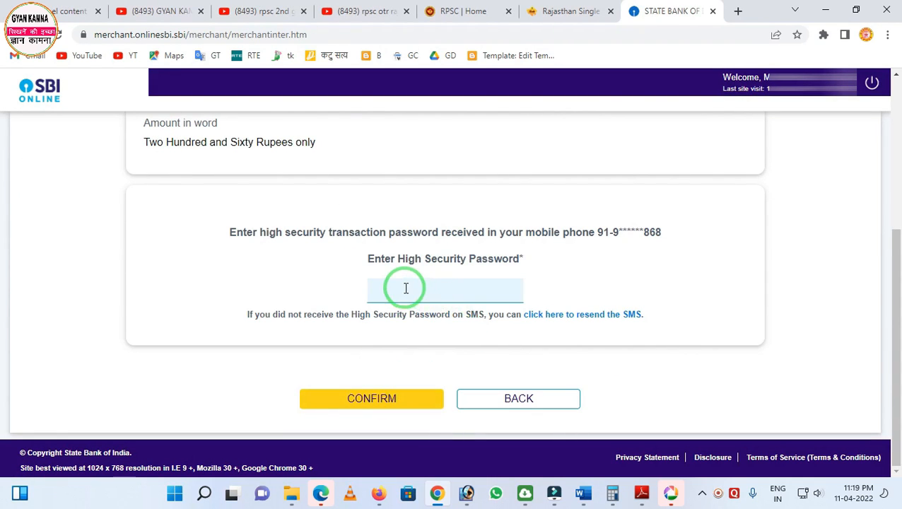
pyautogui.click(400, 290)
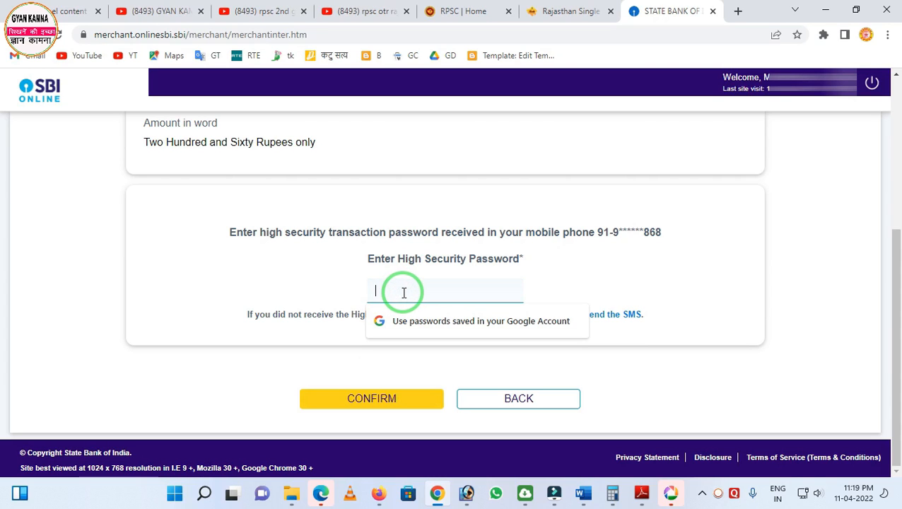
pyautogui.click(313, 285)
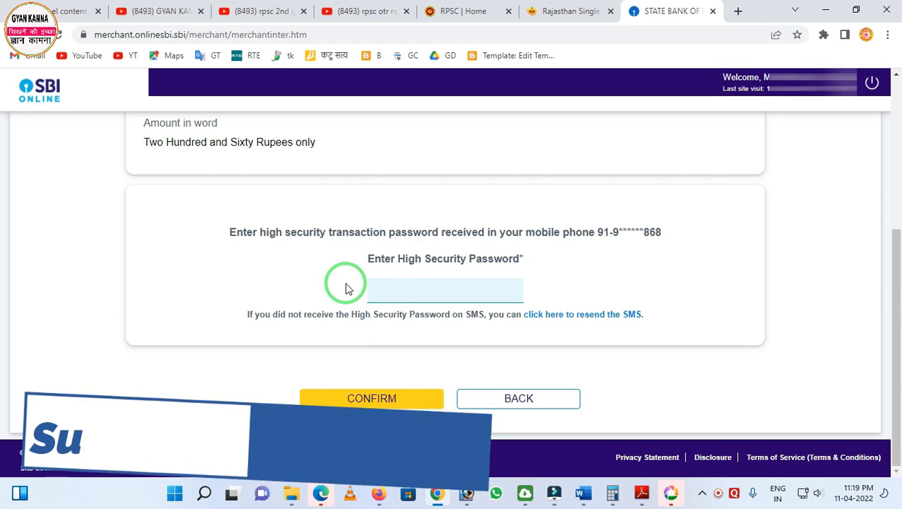
pyautogui.click(400, 295)
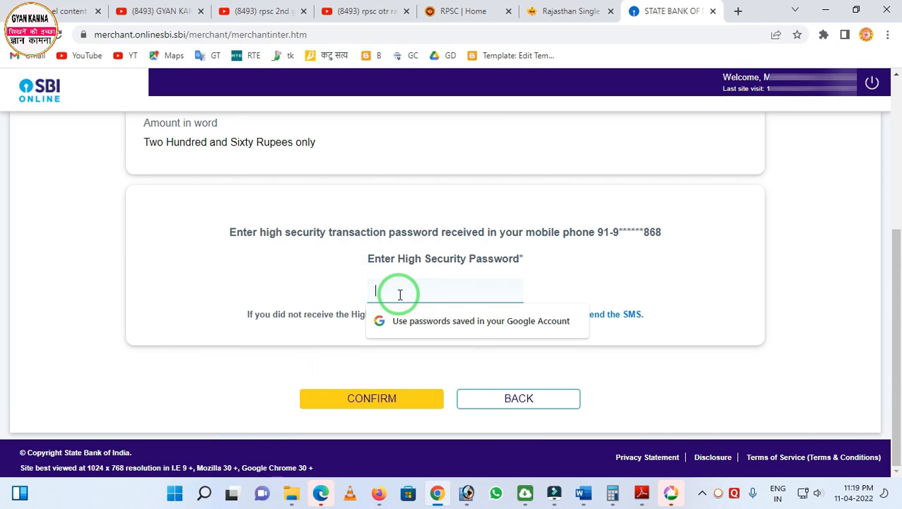
pyautogui.hotkey('ctrl', 'v')
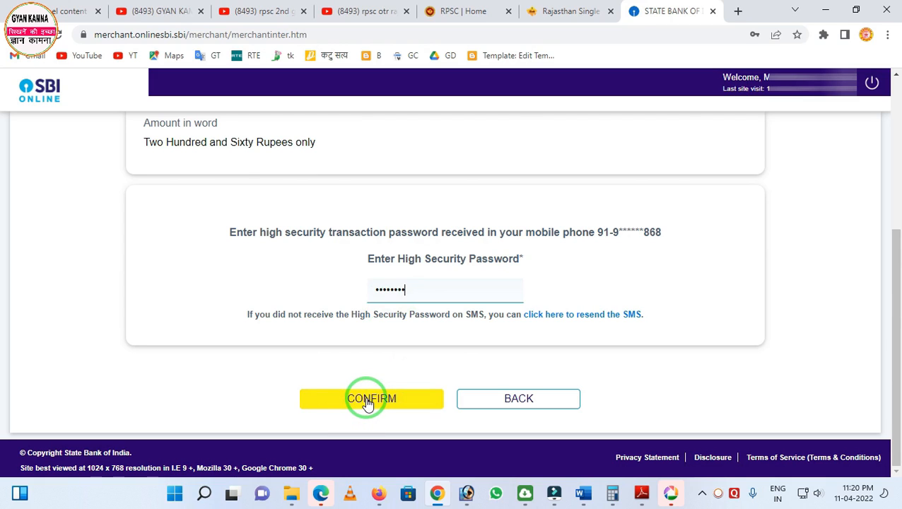
pyautogui.click(368, 401)
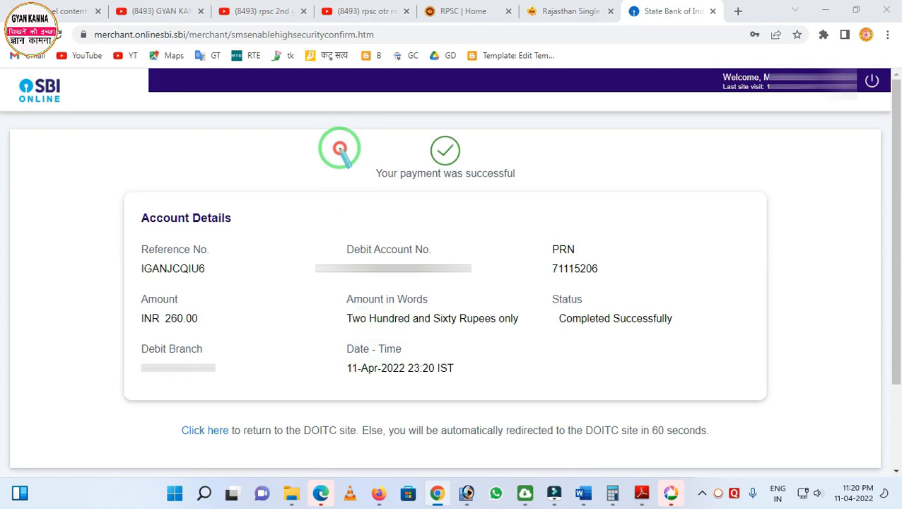
# - Outline the payment status message, clear the marking, and log out of the online banking session
pyautogui.moveTo(338, 140); pyautogui.dragTo(582, 190)
pyautogui.rightClick(419, 201)
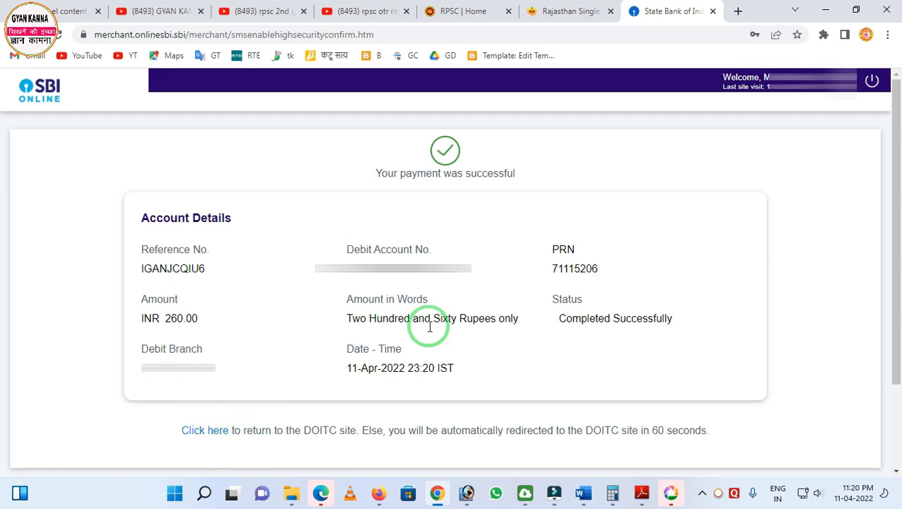
pyautogui.click(872, 84)
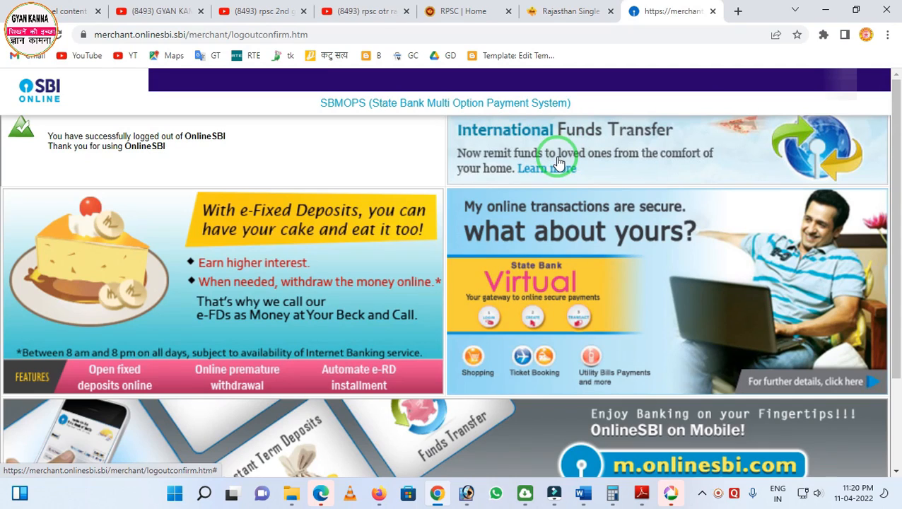
# - Return to the Rajasthan Single Sign On dashboard and open the Recruitment Portal from the recent apps
pyautogui.click(571, 11)
pyautogui.click(647, 174)
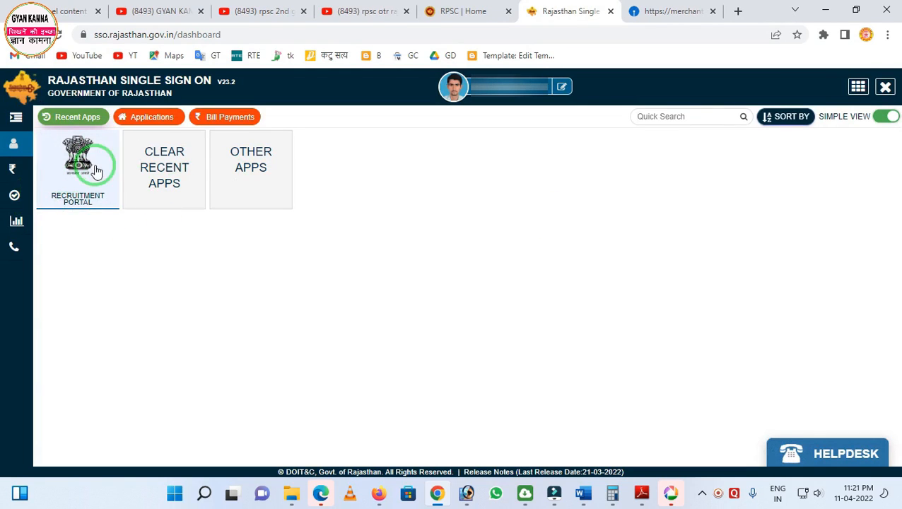
pyautogui.click(69, 181)
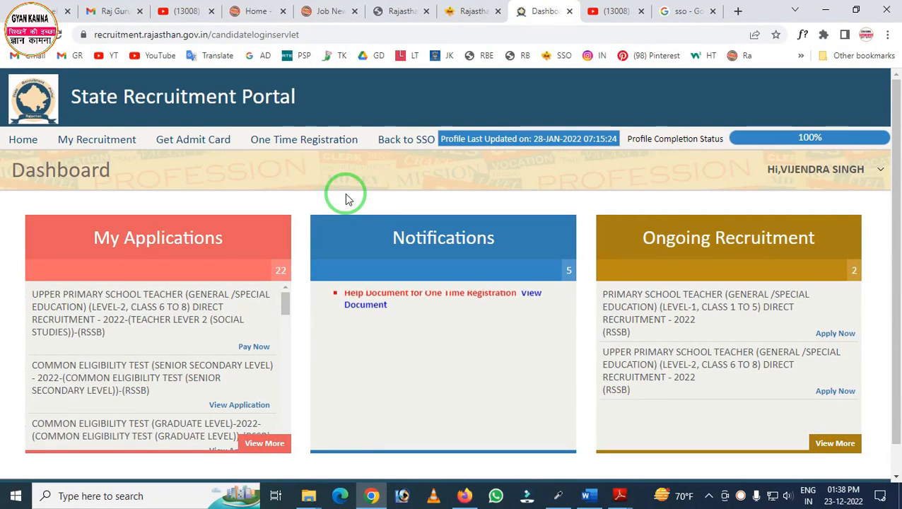
# - Open the Common Eligibility Test (Senior Secondary Level) application under My Applications, outline its application number, and clear the marking
pyautogui.scroll(-3, 213, 325)
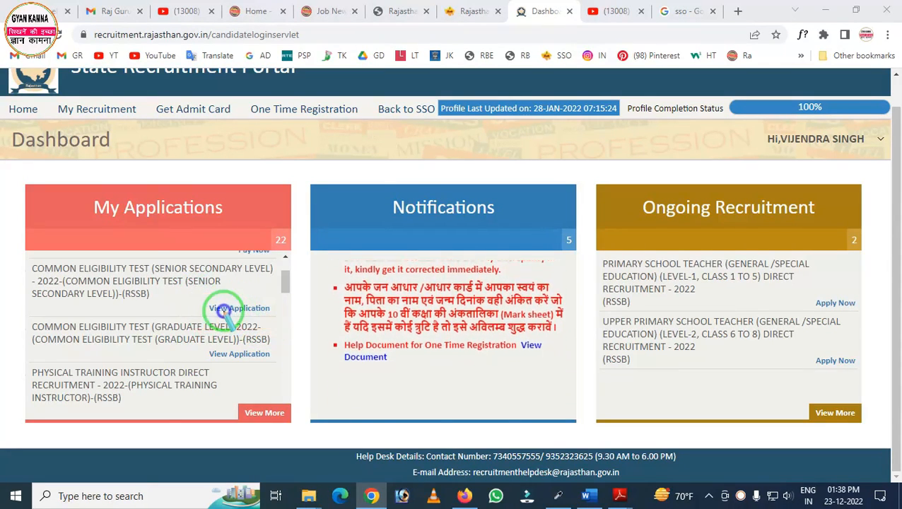
pyautogui.click(237, 308)
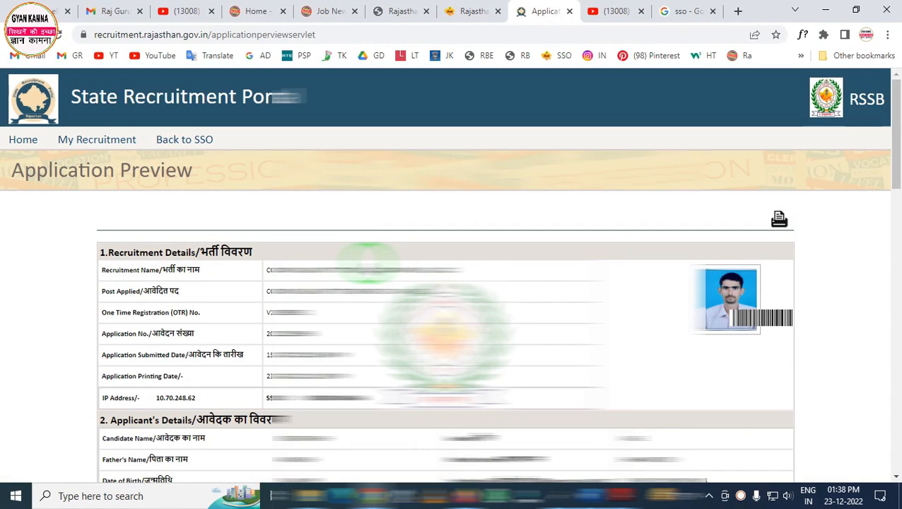
pyautogui.scroll(-5, 411, 272)
pyautogui.scroll(2, 543, 275)
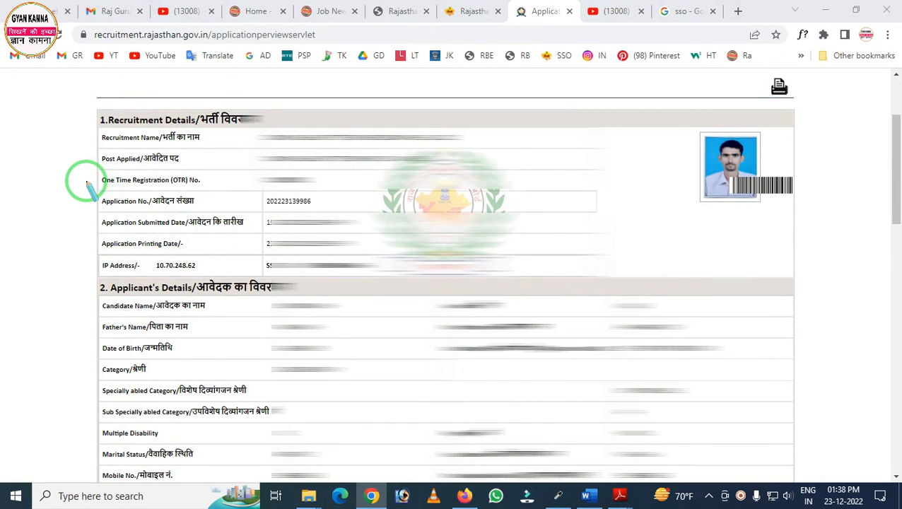
pyautogui.moveTo(133, 209); pyautogui.dragTo(362, 206)
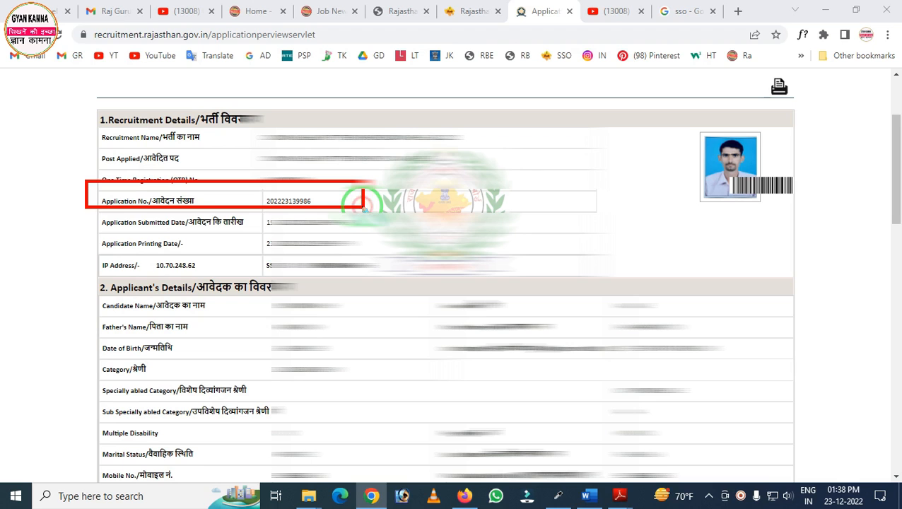
pyautogui.rightClick(363, 207)
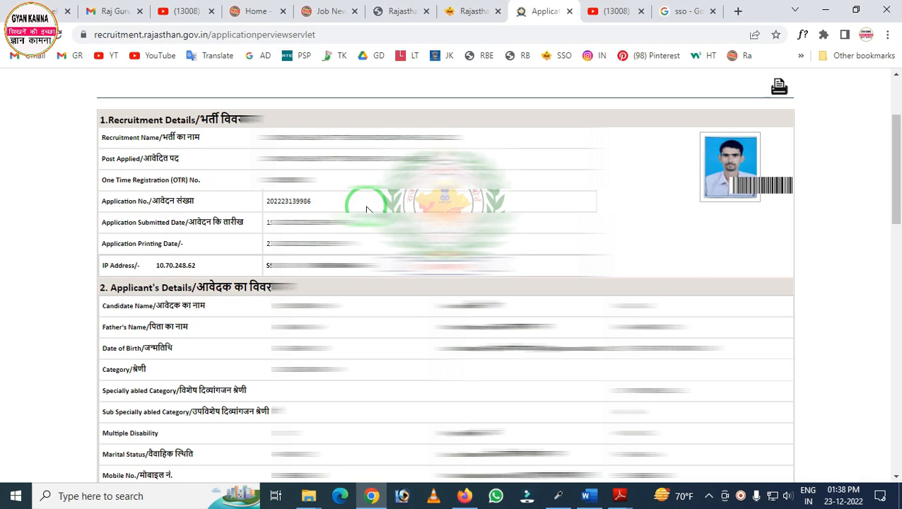
# - Examine the rest of the application preview down to the fee amount and View Receipt option, and return to the dashboard
pyautogui.scroll(-5, 366, 208)
pyautogui.scroll(-10, 502, 202)
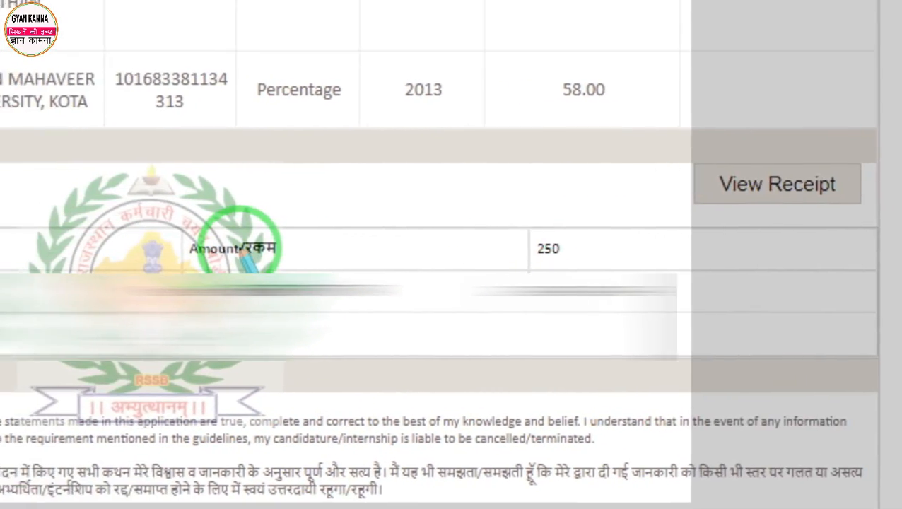
pyautogui.scroll(15, 555, 271)
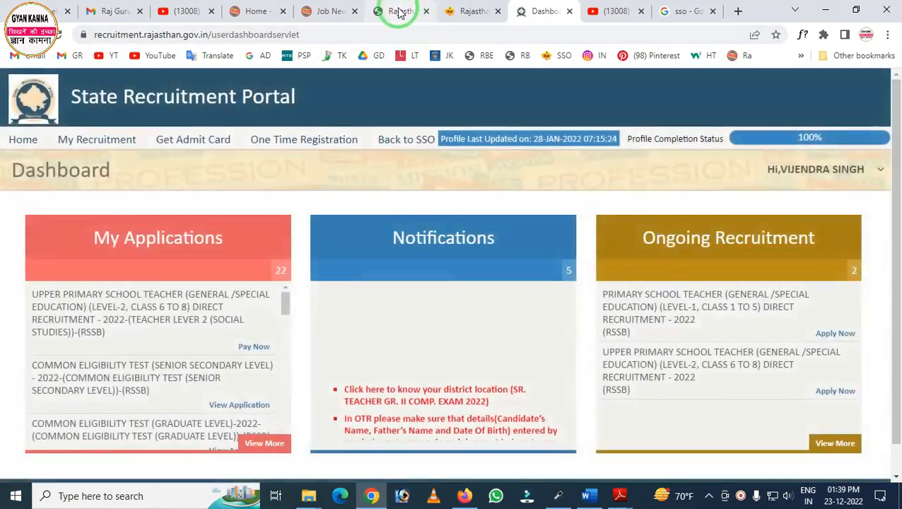
# - Show the Rajasthan Staff Selection Board homepage and the GYAN KAMNA channel's videos on YouTube, finishing back on the board's homepage
pyautogui.click(400, 12)
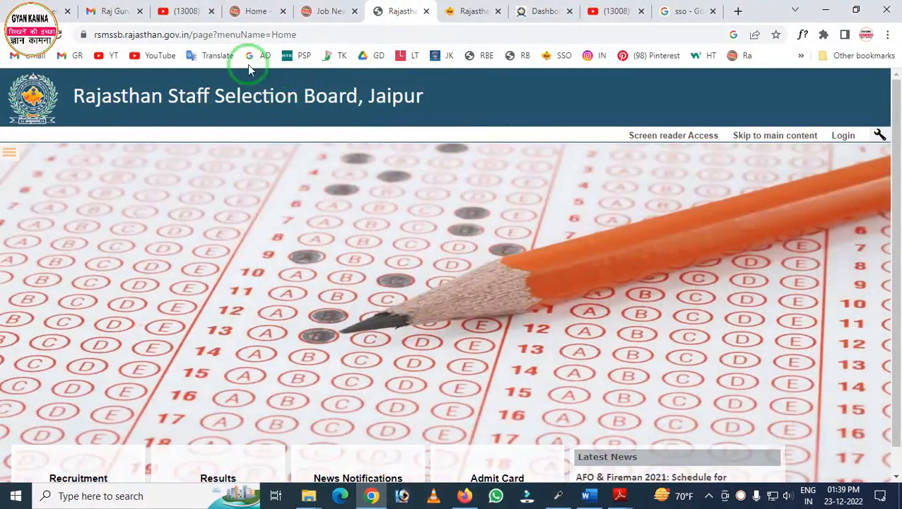
pyautogui.click(188, 14)
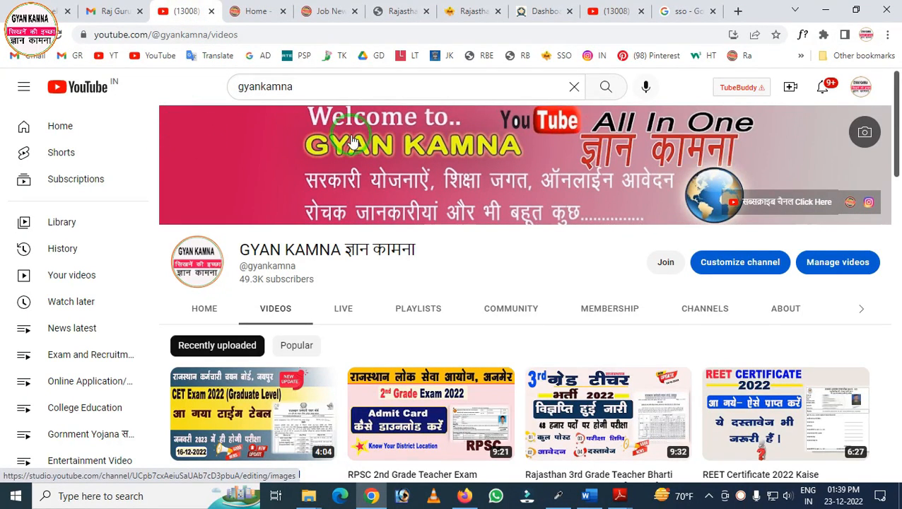
pyautogui.click(402, 11)
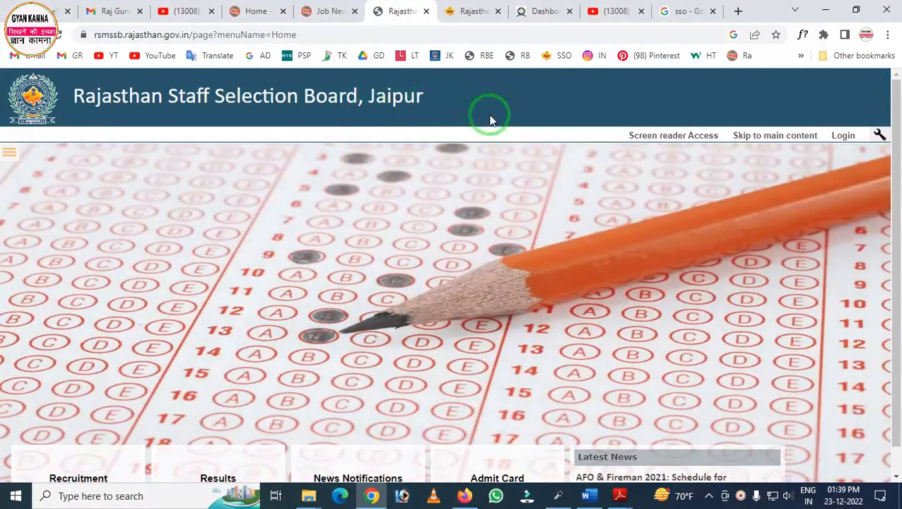
# - Switch to the YouTube results for 3rd grade teacher bharti 2022, outline the two RAJ SCHOOL HELP videos, and clear the marking
pyautogui.click(602, 16)
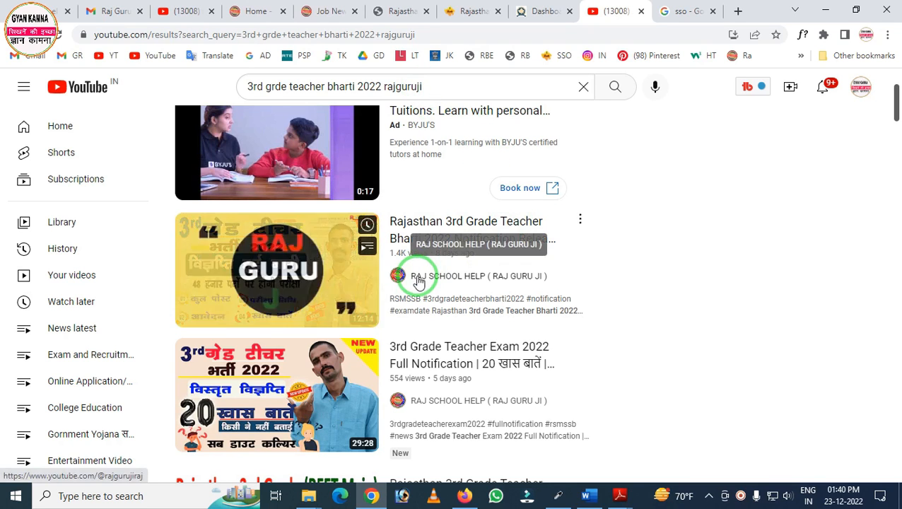
pyautogui.moveTo(168, 198)
pyautogui.mouseDown()
pyautogui.moveTo(297, 400)
pyautogui.moveTo(601, 420)
pyautogui.mouseUp()
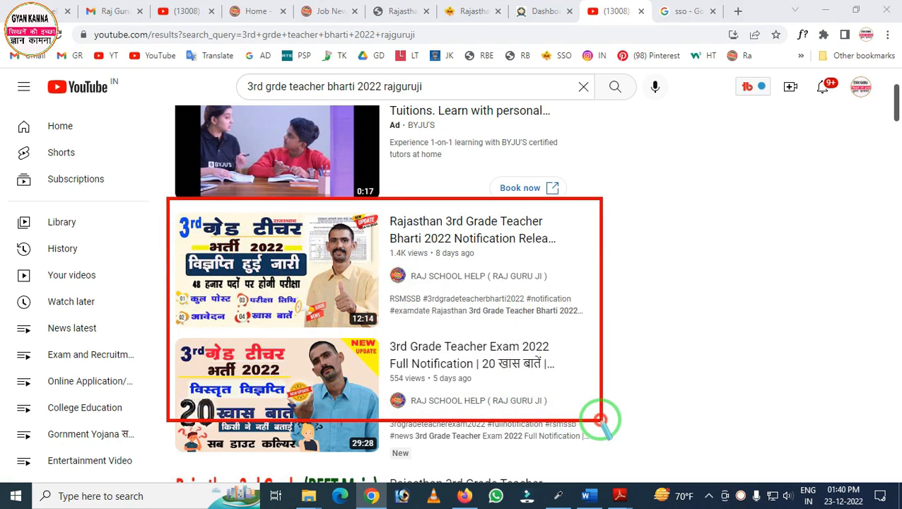
pyautogui.rightClick(521, 350)
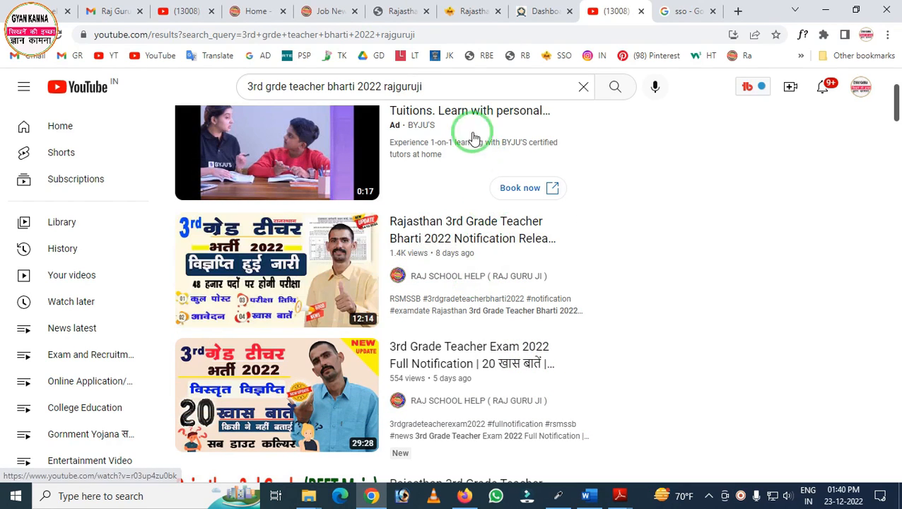
# - Switch to the GYAN KAMNA channel on YouTube and look through its recently uploaded videos, returning to the channel banner
pyautogui.click(182, 13)
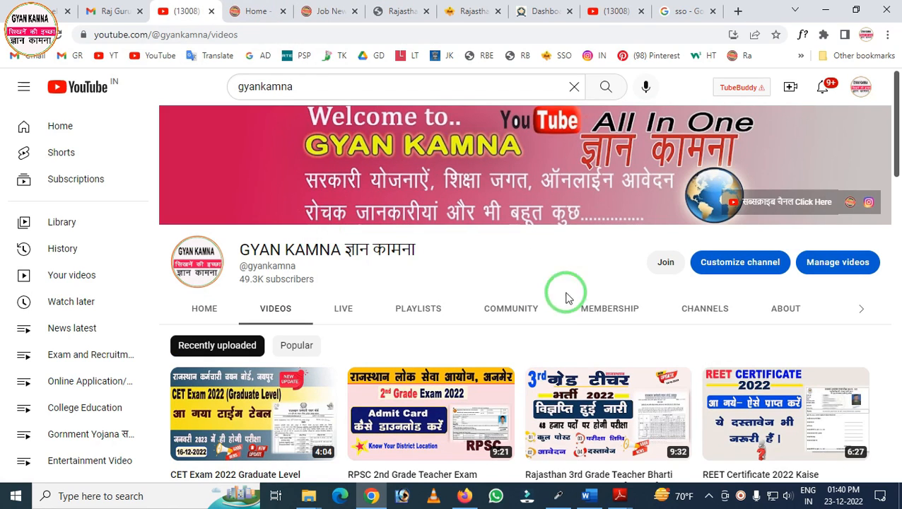
pyautogui.scroll(-4, 578, 294)
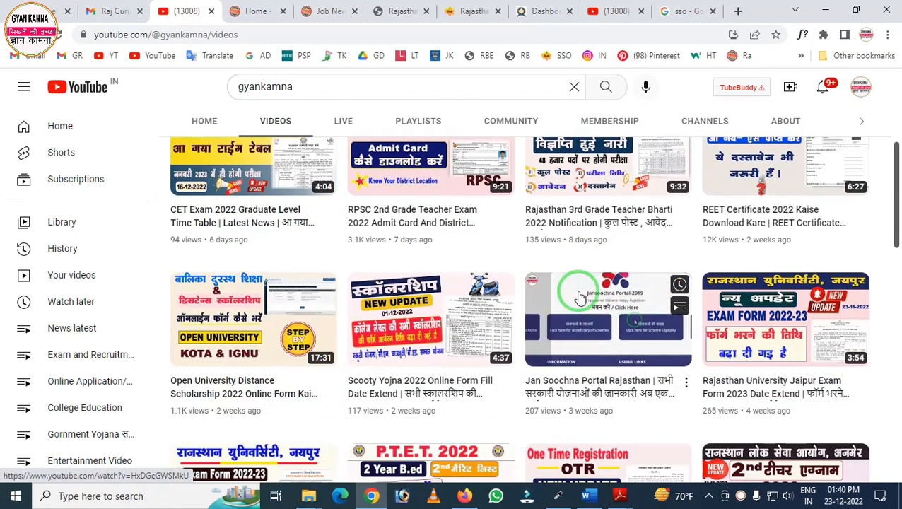
pyautogui.scroll(-2, 580, 297)
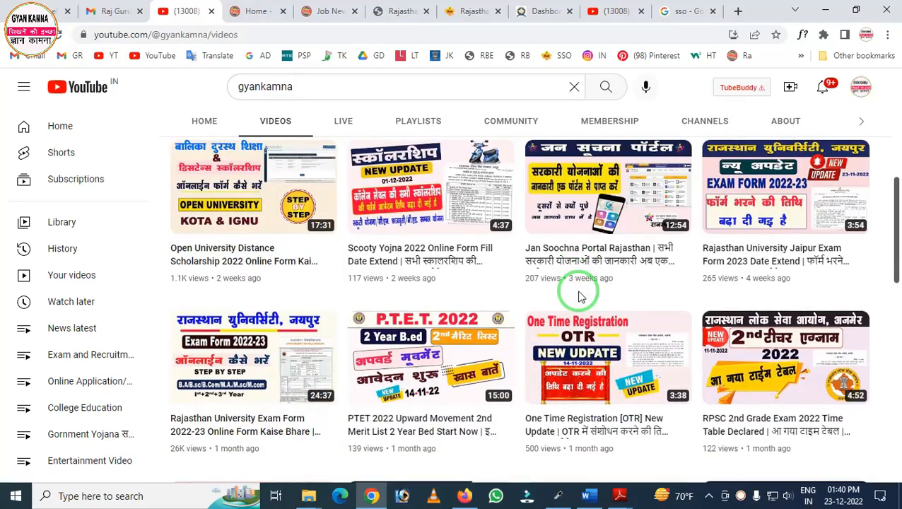
pyautogui.scroll(-3, 578, 296)
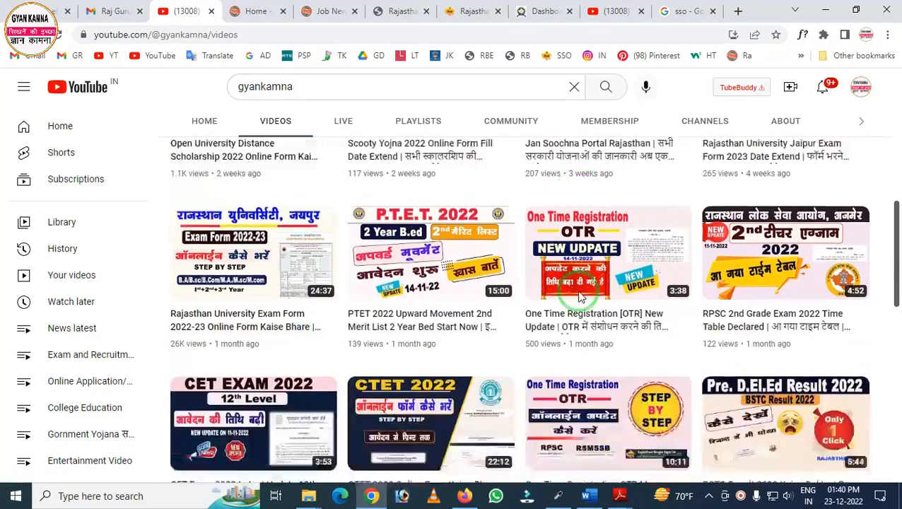
pyautogui.scroll(8, 573, 300)
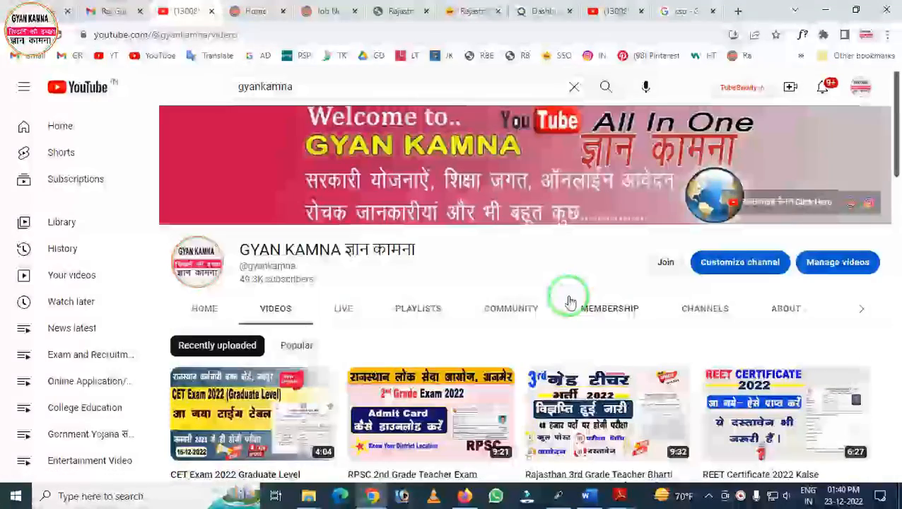
# - Show the rajguruji.com homepage and look through it down to the latest job updates list
pyautogui.click(257, 10)
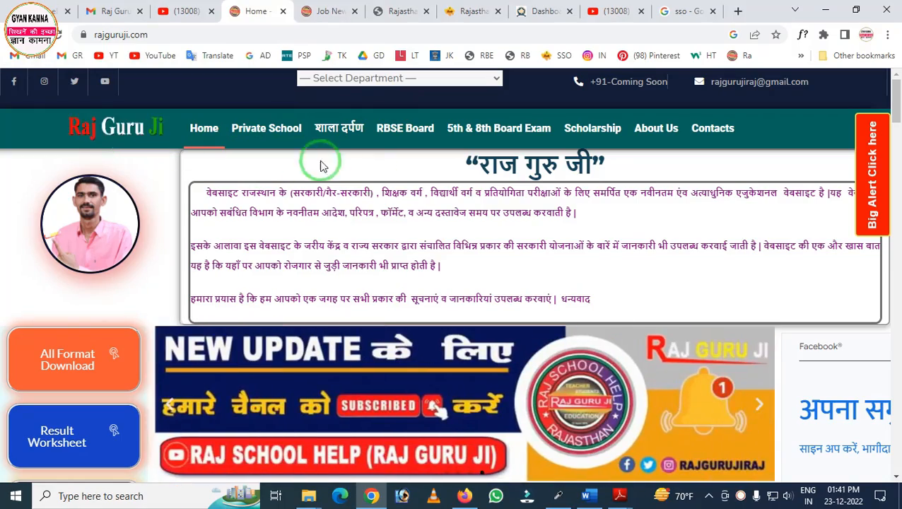
pyautogui.scroll(-1, 595, 244)
pyautogui.scroll(-12, 595, 244)
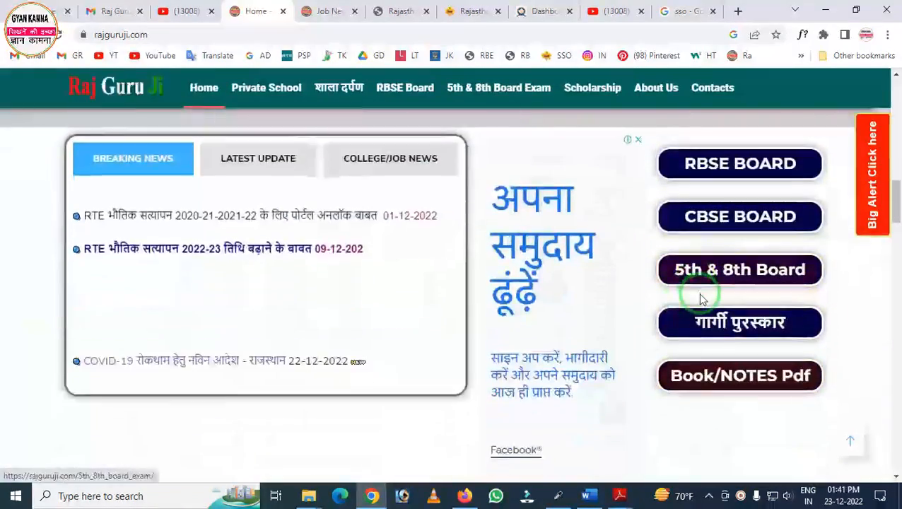
pyautogui.scroll(-6, 705, 302)
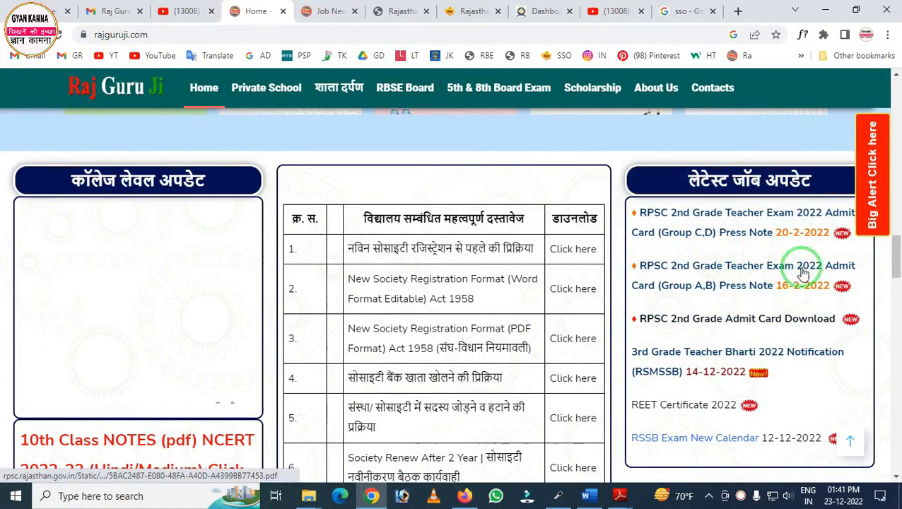
# - Show the RSMSSB notifications on the rajguruji.com job news page, and return to the GYAN KAMNA channel's videos on YouTube
pyautogui.click(318, 12)
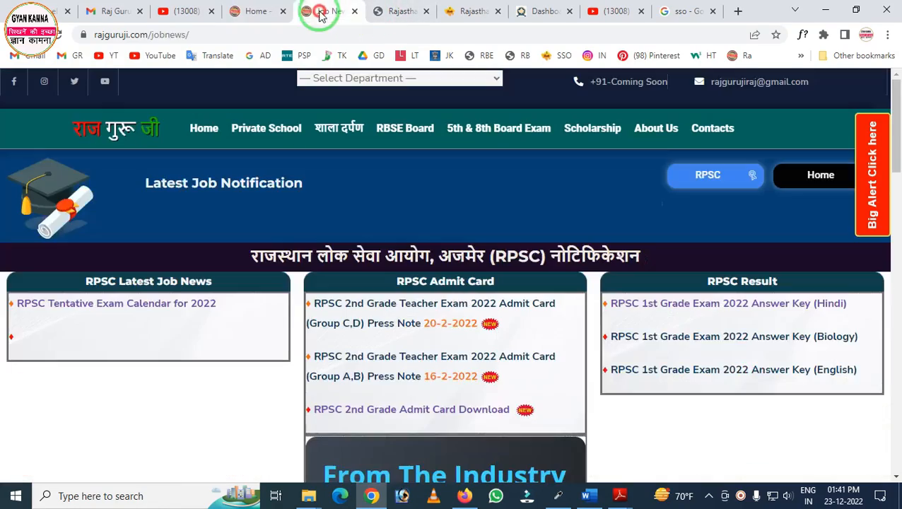
pyautogui.scroll(-10, 408, 214)
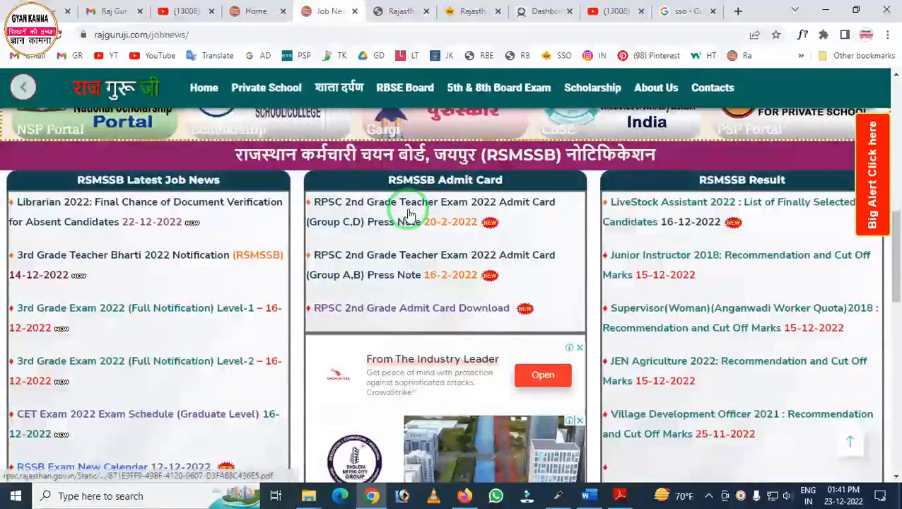
pyautogui.scroll(-3, 409, 214)
pyautogui.scroll(9, 389, 240)
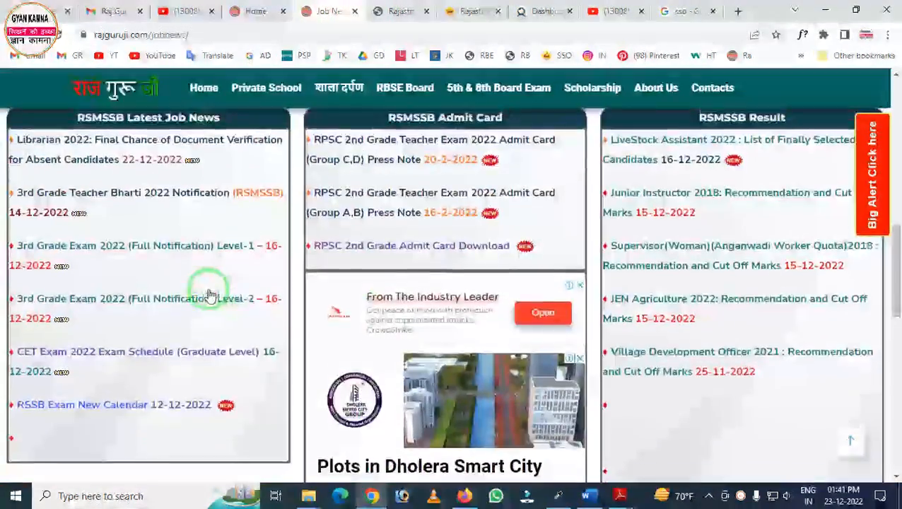
pyautogui.scroll(-3, 210, 296)
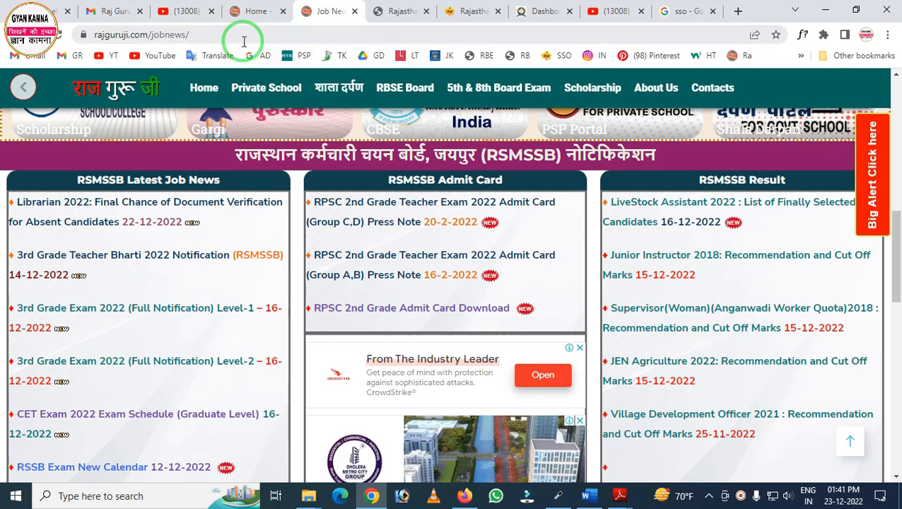
pyautogui.click(188, 12)
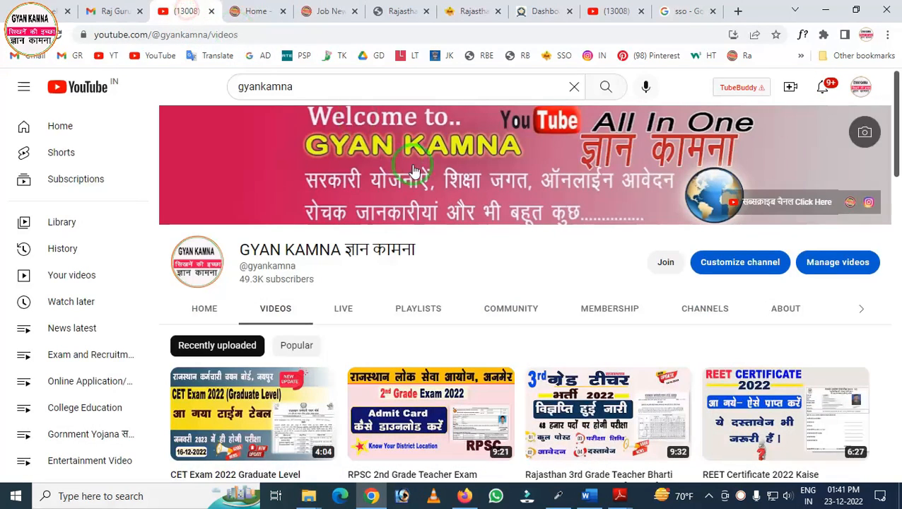